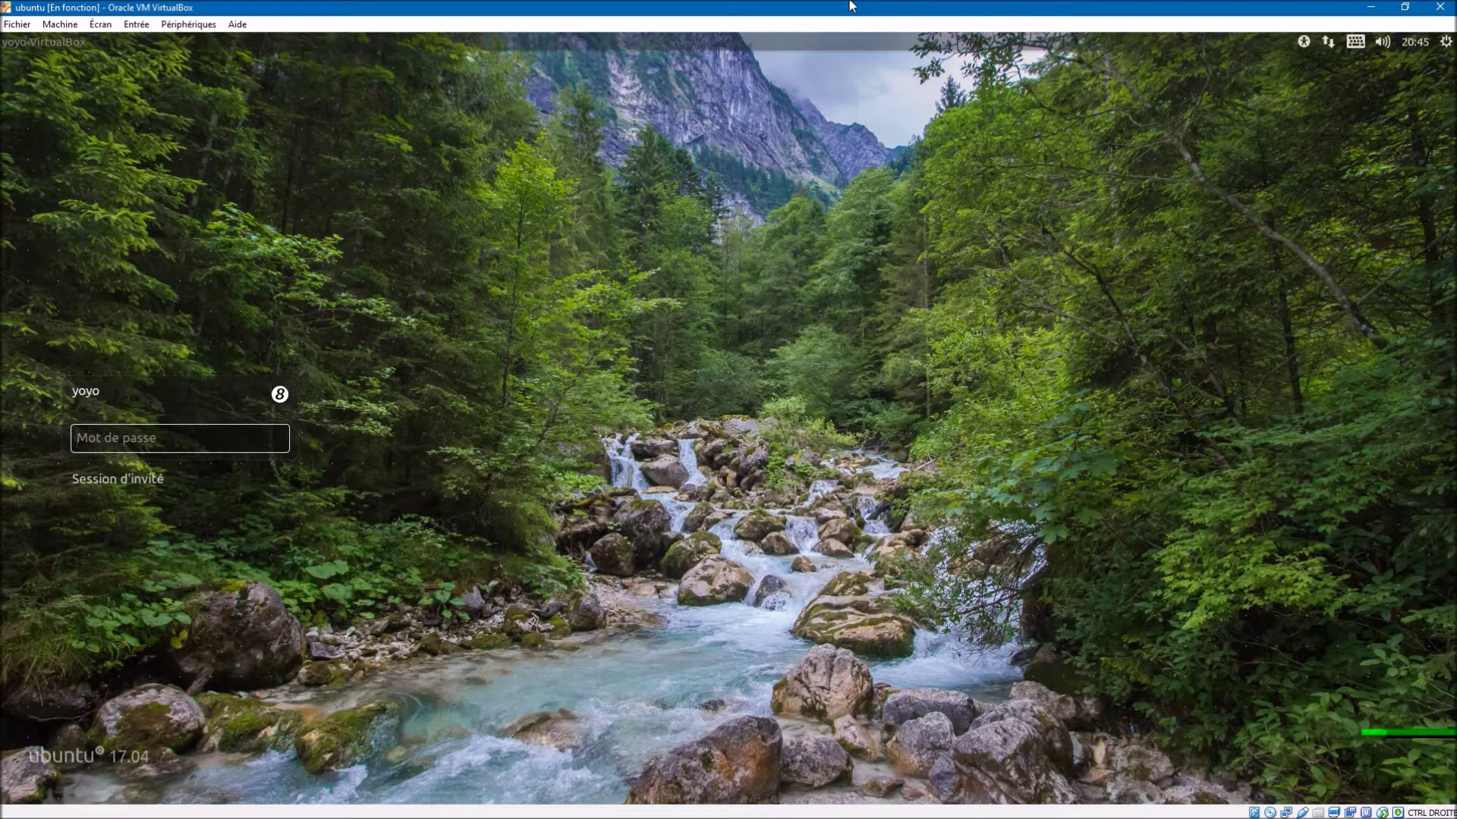
Step: Choose the Unity8 desktop environment on the login screen and log in with the account password
{"action": "left_click", "coordinate": [279, 395]}
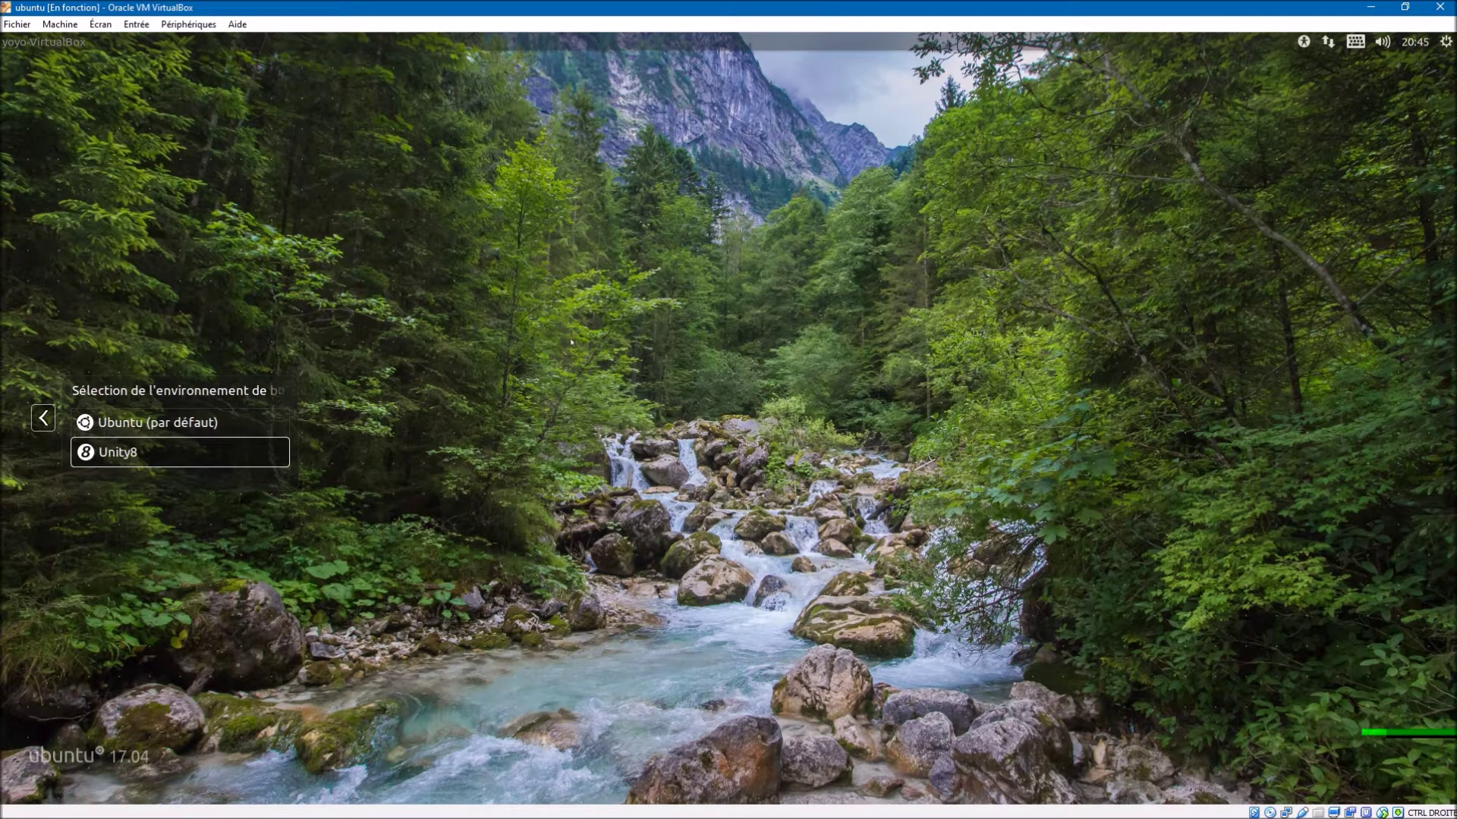
{"action": "left_click", "coordinate": [137, 449]}
{"action": "type", "text": "•••"}
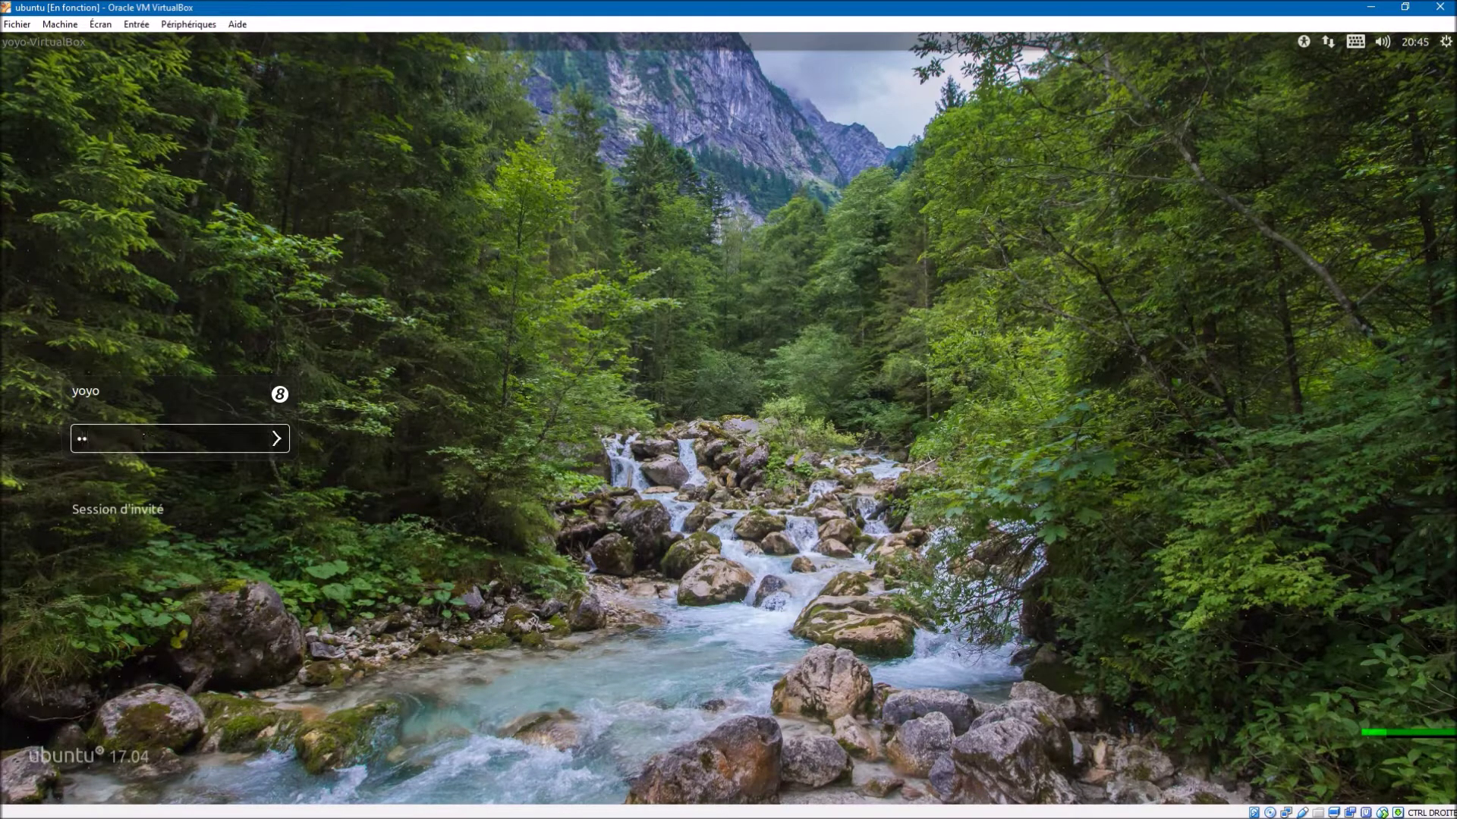
{"action": "type", "text": "•••"}
{"action": "key", "text": "Return"}
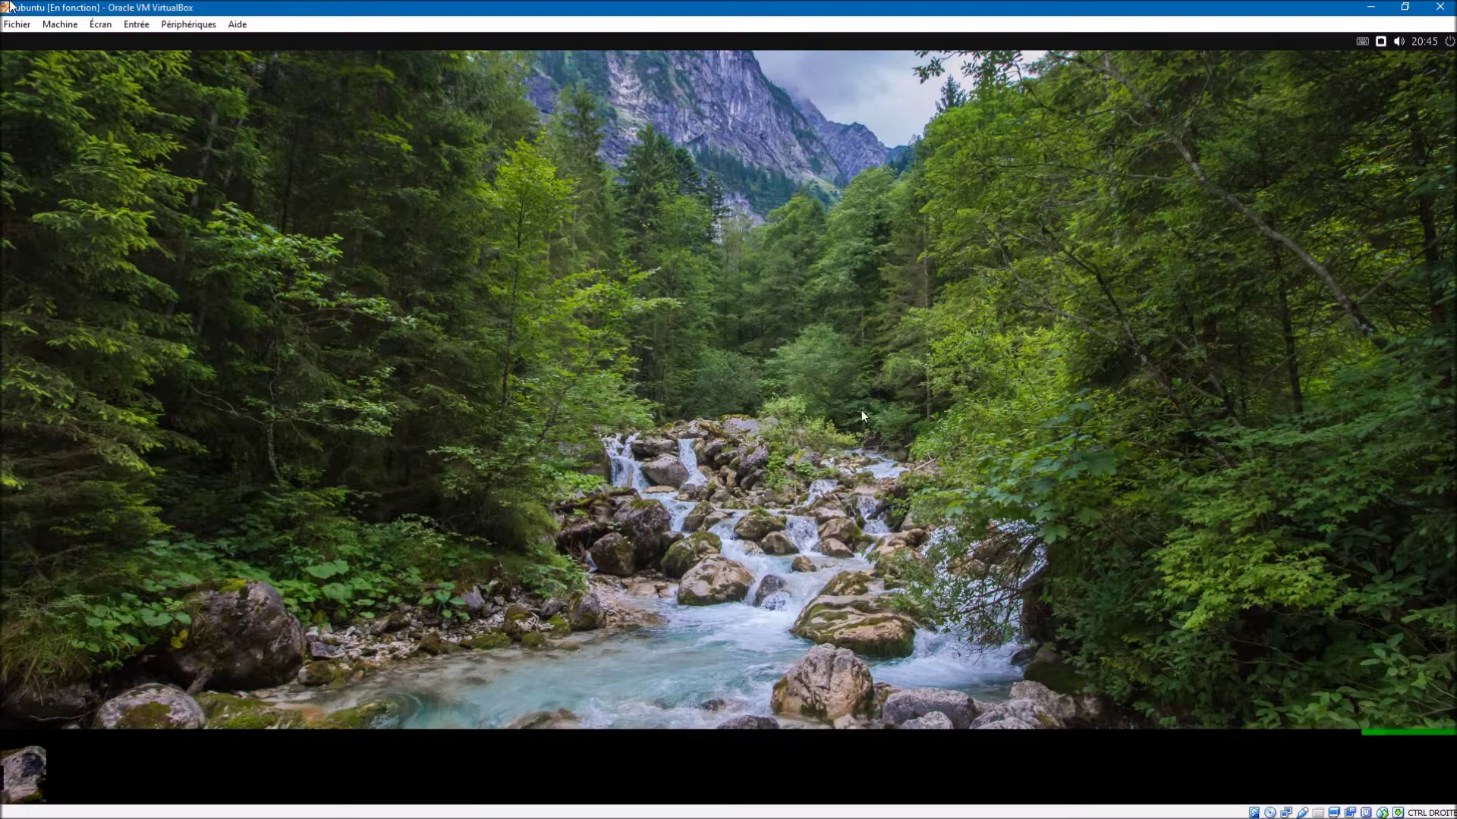
{"action": "left_click", "coordinate": [100, 23]}
{"action": "left_click", "coordinate": [163, 65]}
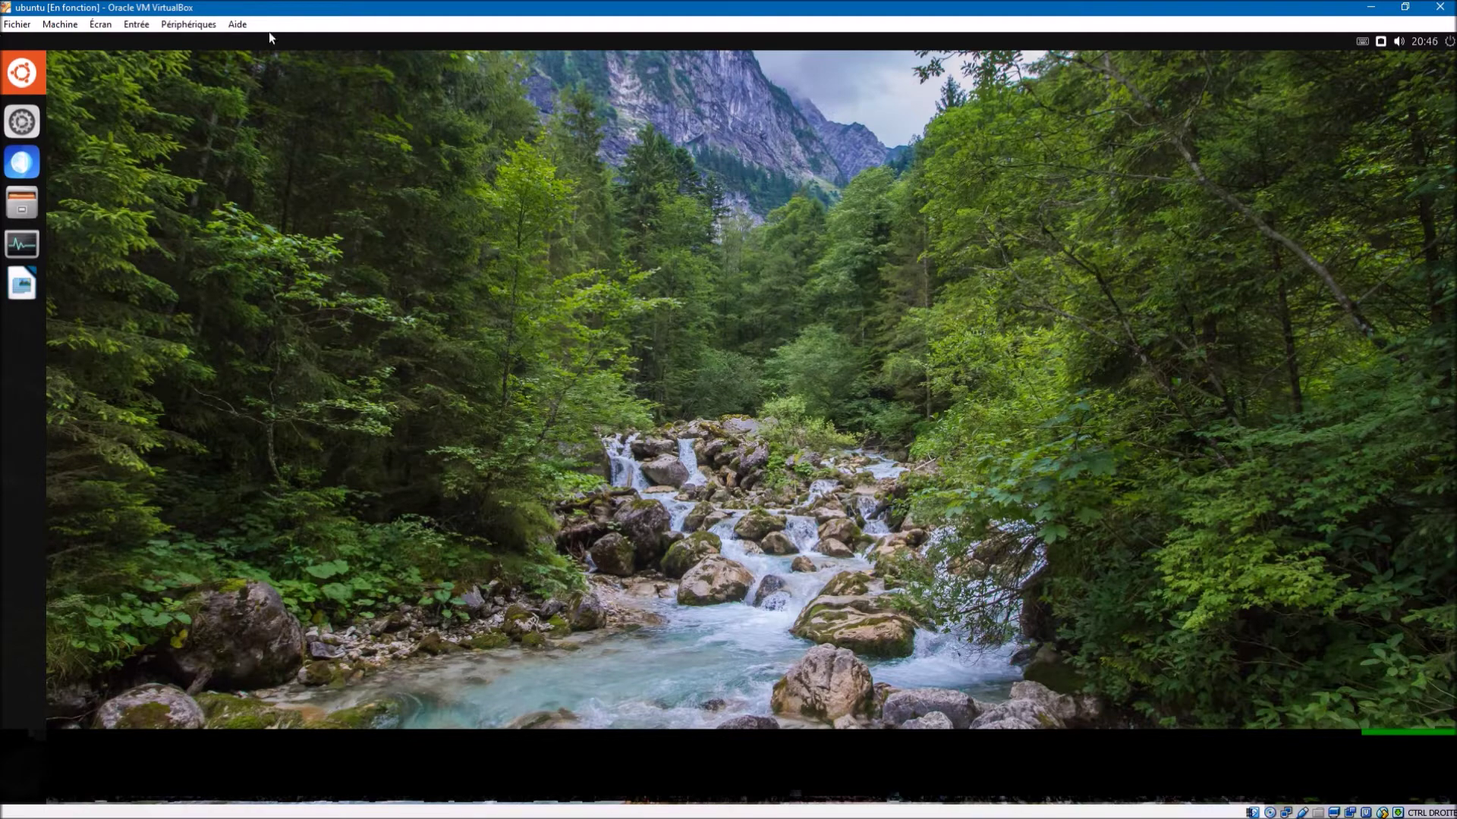
{"action": "left_click", "coordinate": [100, 21]}
{"action": "mouse_move", "coordinate": [132, 25]}
{"action": "left_click", "coordinate": [146, 64]}
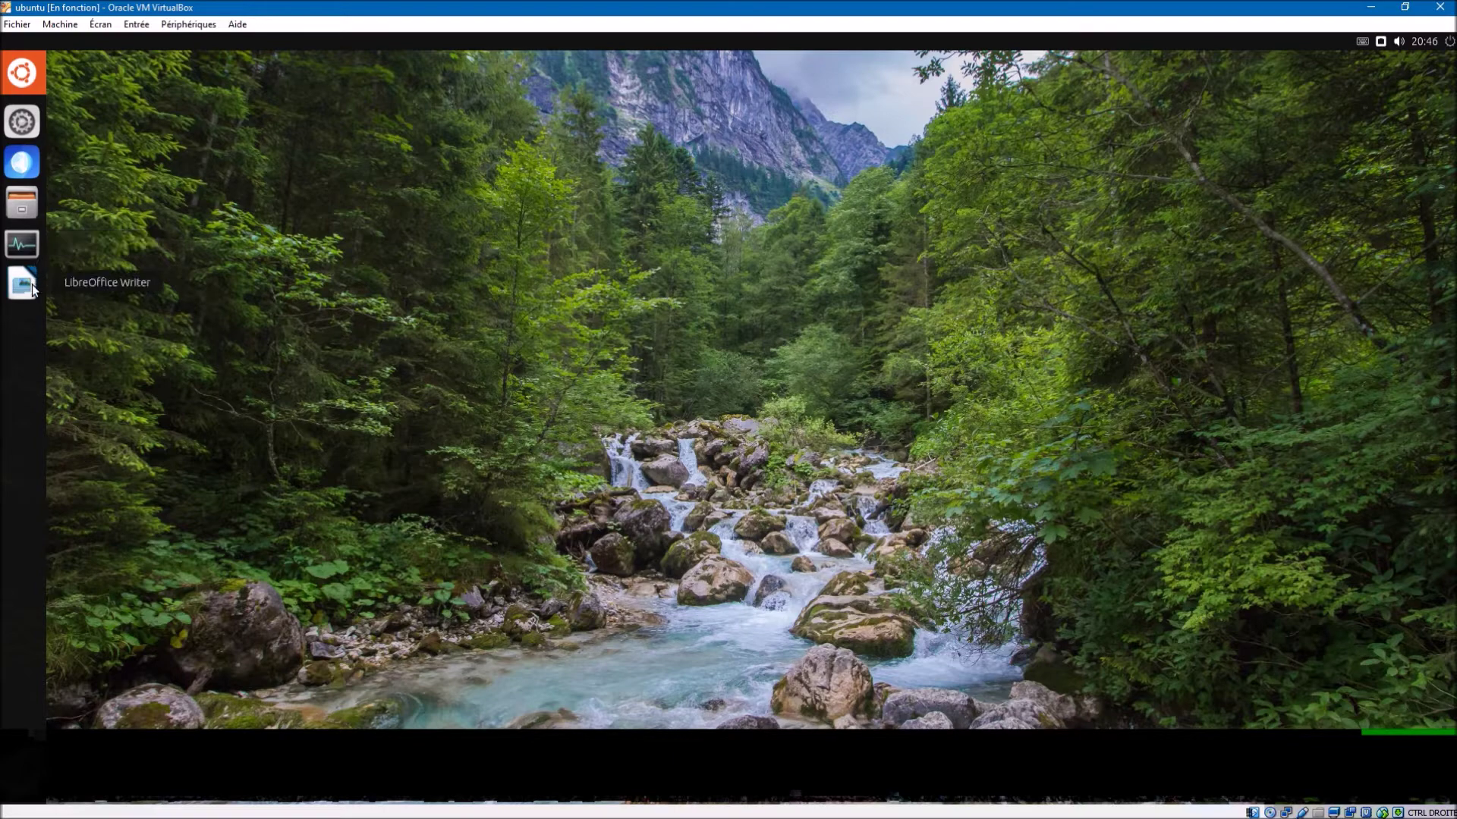
Step: Open the system monitor (Moniteur système), restore it from maximized, and enlarge its floating window so the resource graphs are easier to read
{"action": "left_click", "coordinate": [31, 244]}
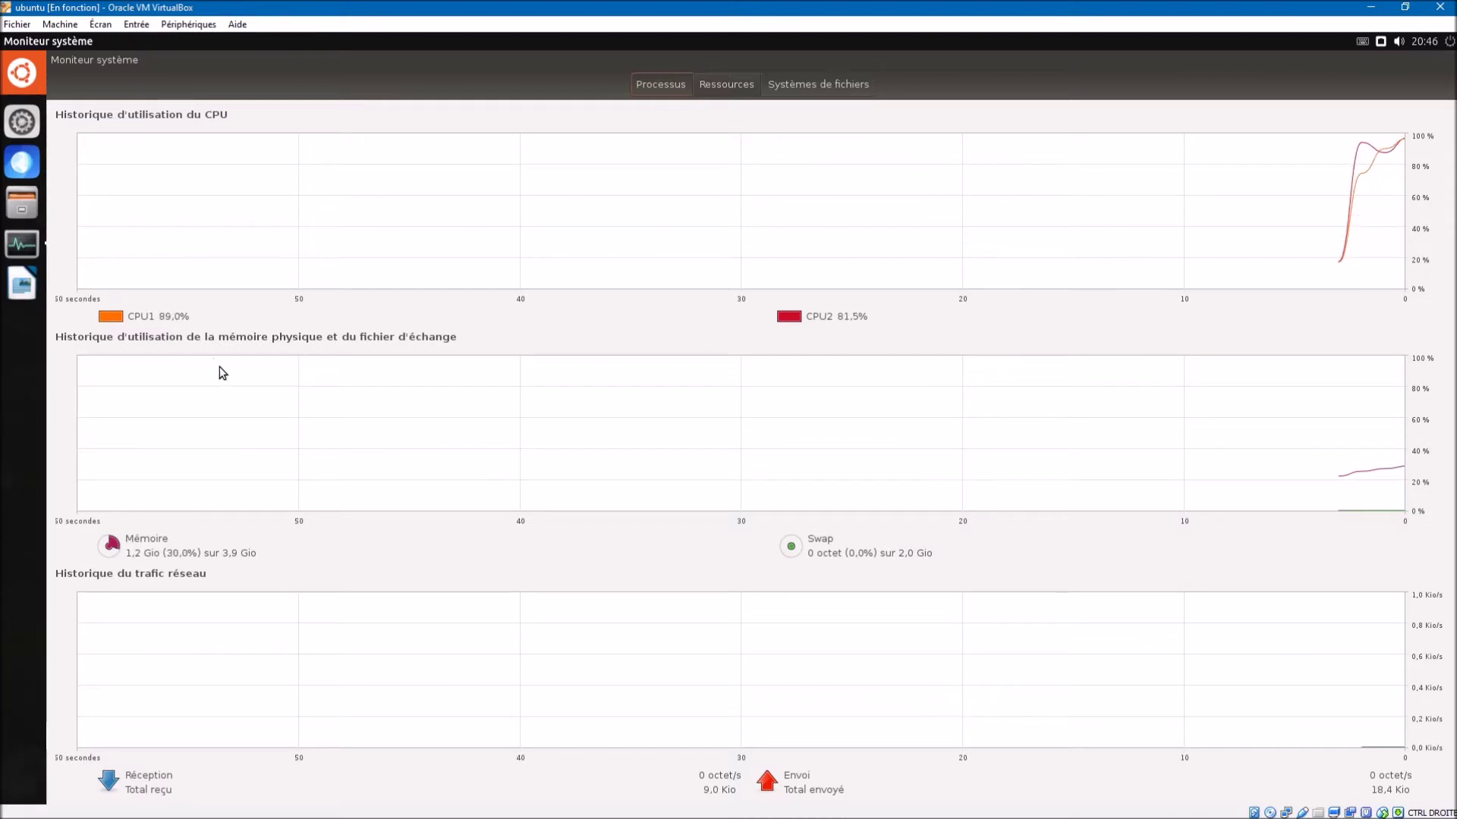
{"action": "mouse_move", "coordinate": [53, 45]}
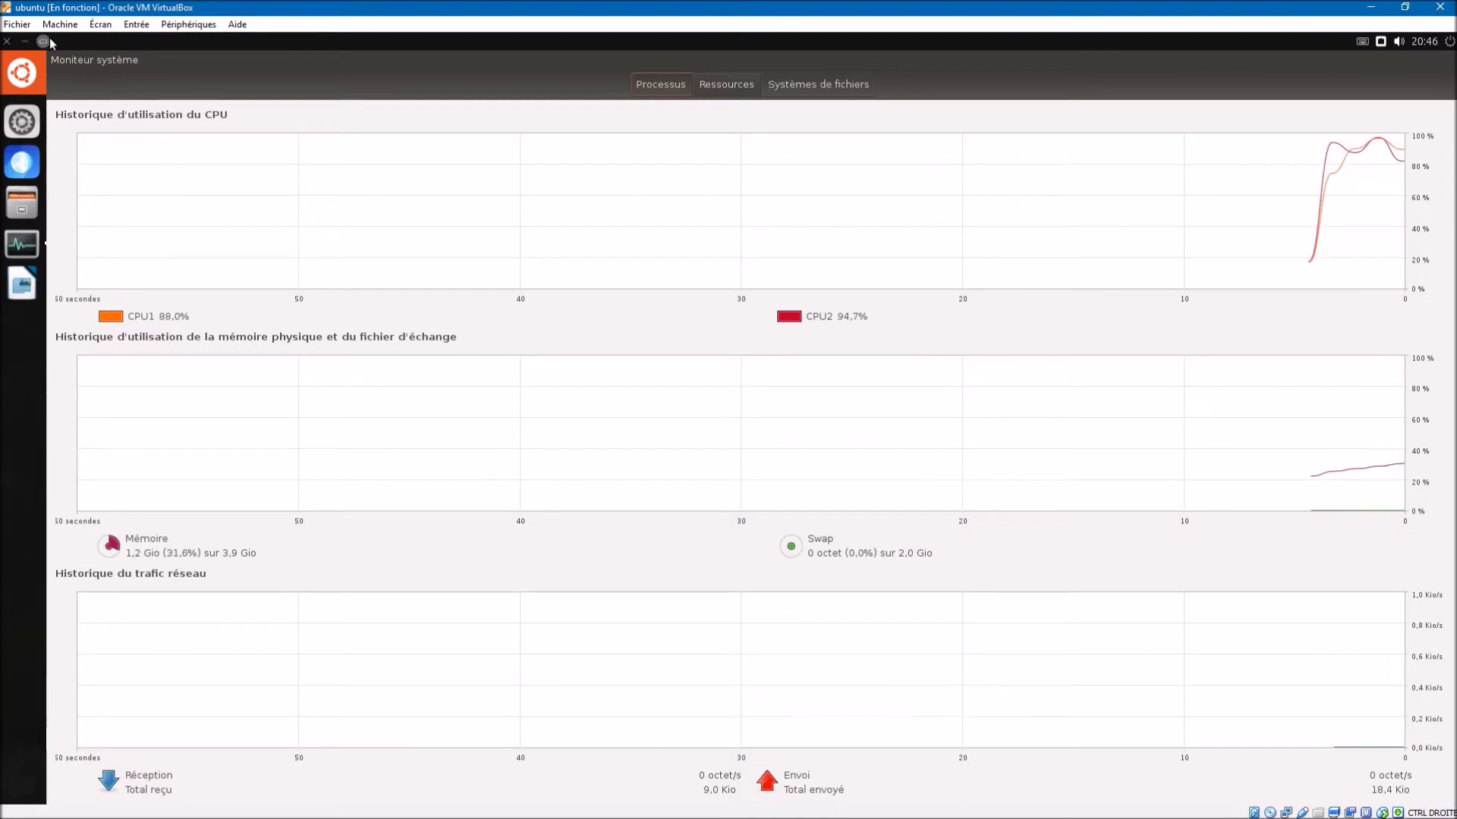
{"action": "left_click", "coordinate": [46, 41]}
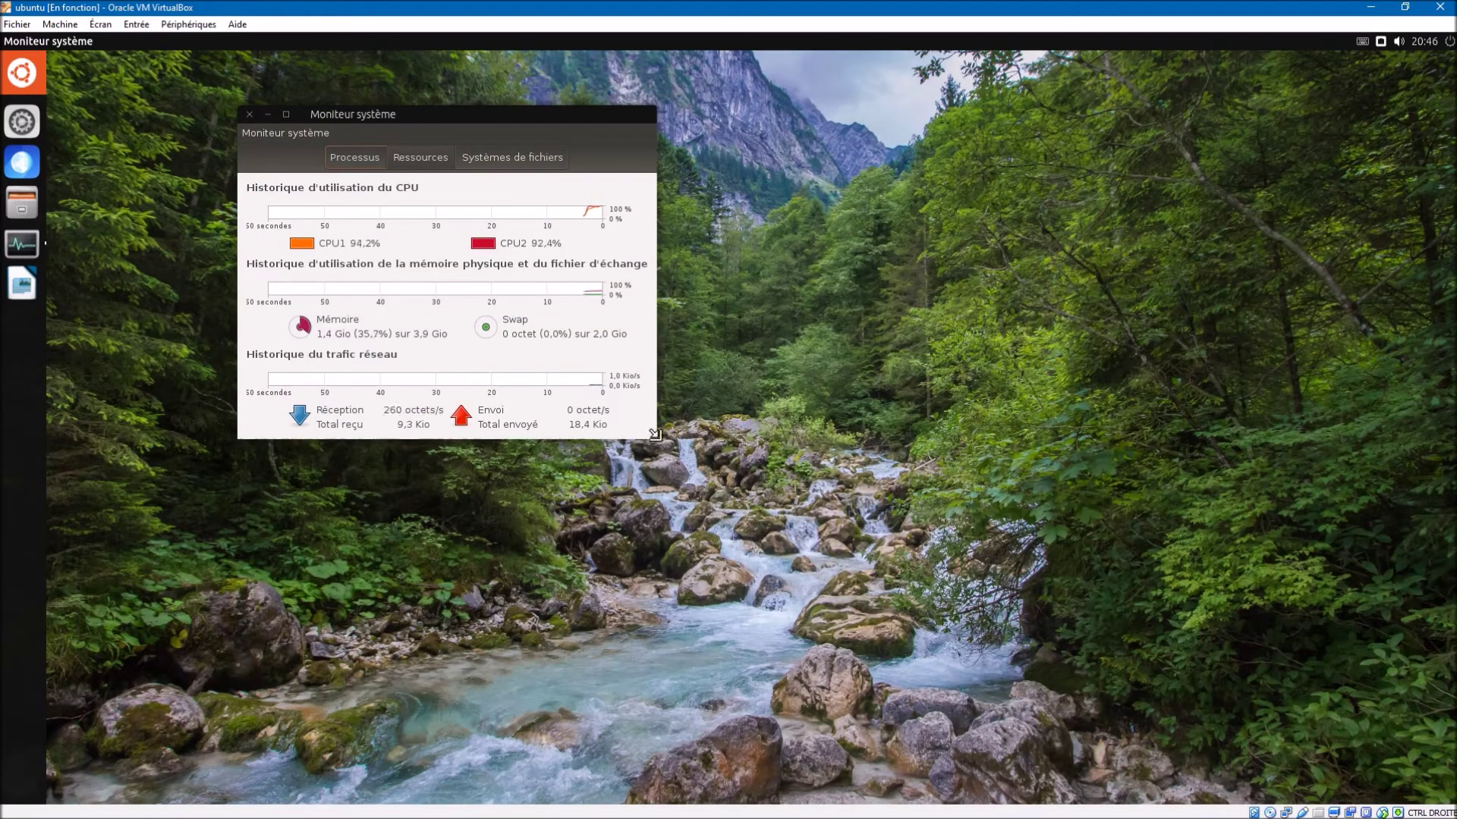
{"action": "left_click_drag", "start_coordinate": [654, 435], "coordinate": [958, 562]}
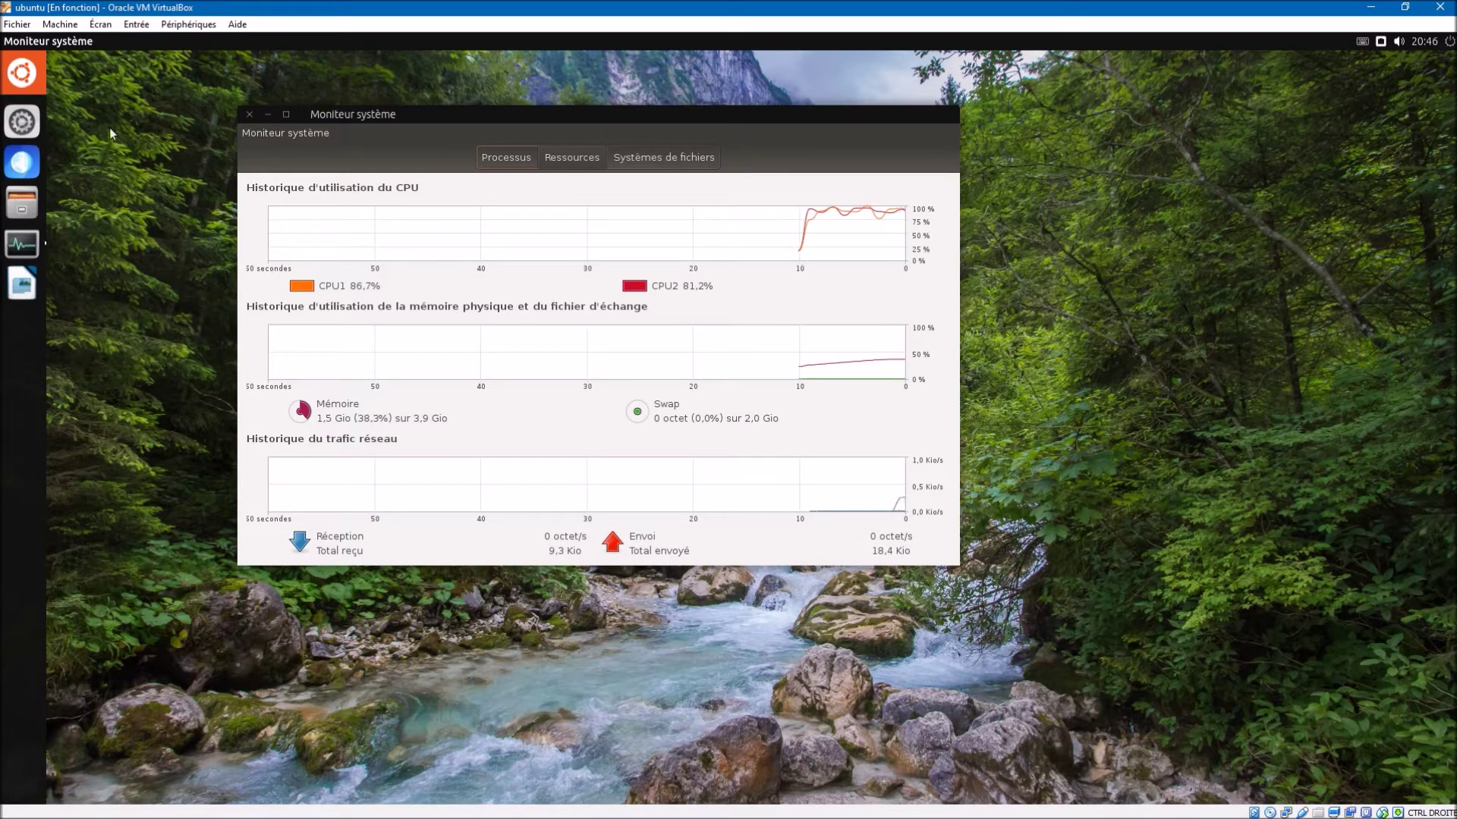
Step: Open Paramètres système maximized and review the personal settings pages Arrière-plan, Au lanceur, Son, Langue et texte, and Comptes
{"action": "left_click", "coordinate": [32, 126]}
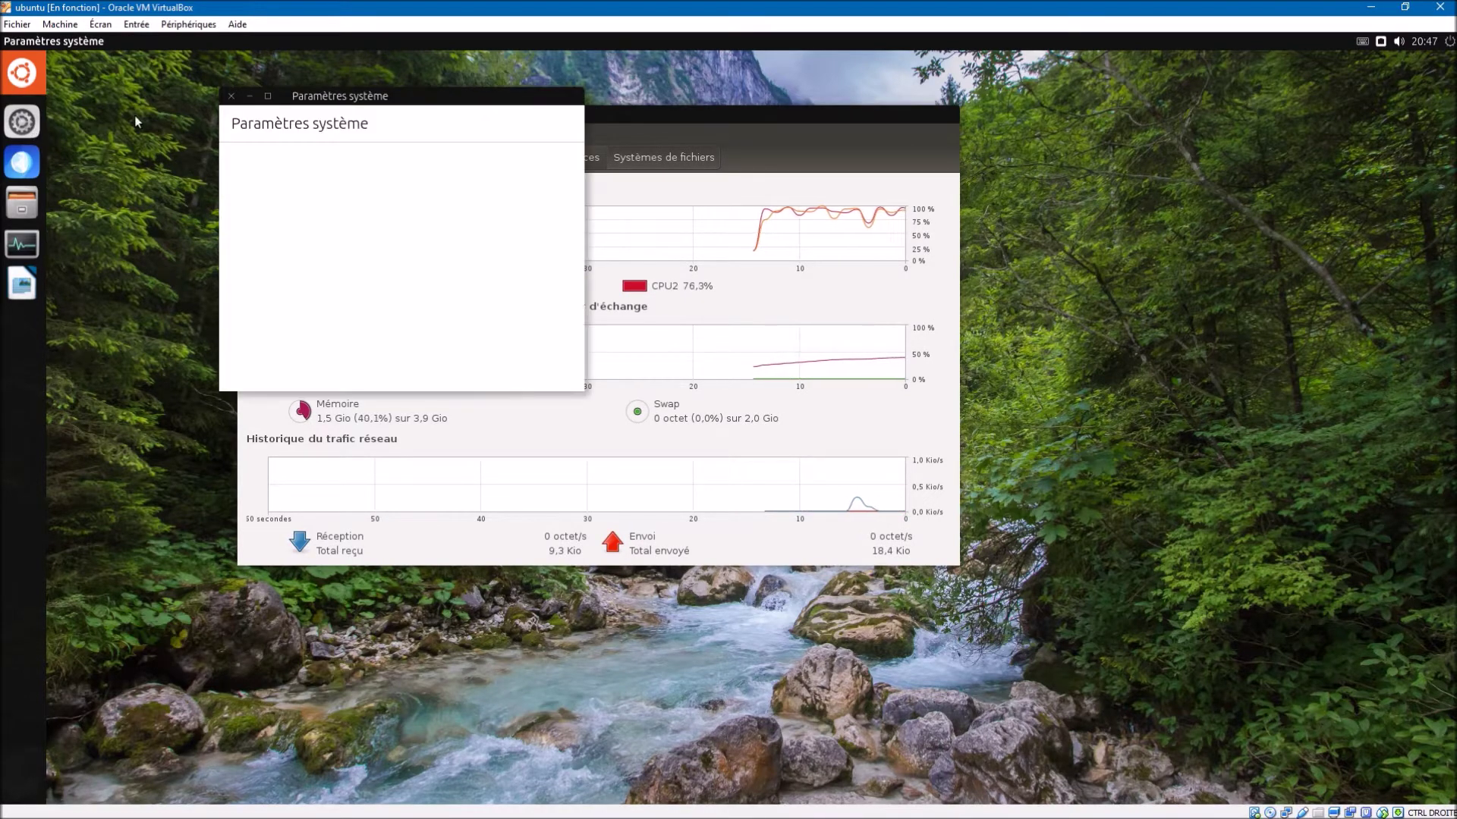
{"action": "left_click", "coordinate": [267, 96]}
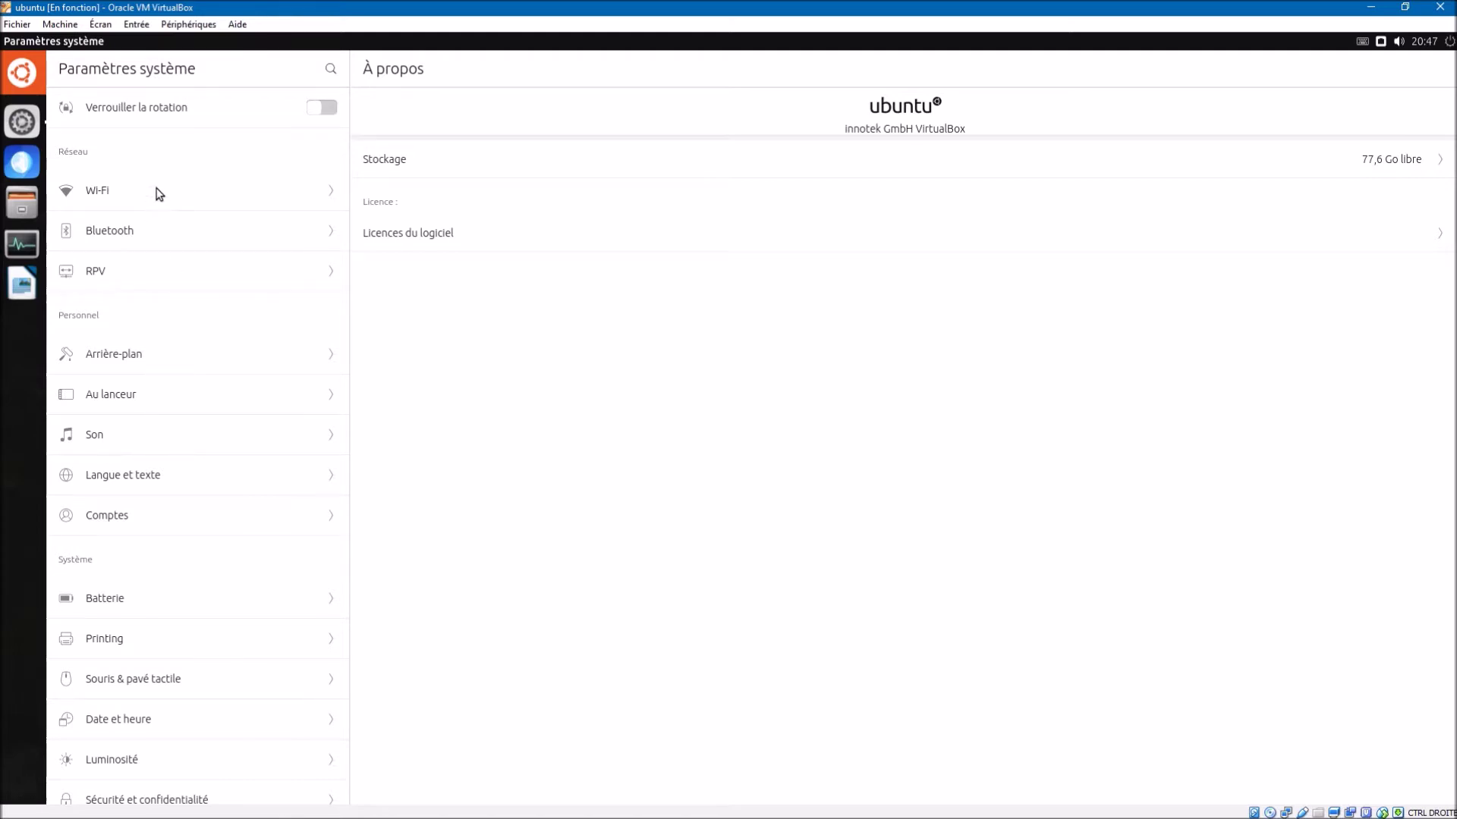
{"action": "left_click", "coordinate": [156, 372]}
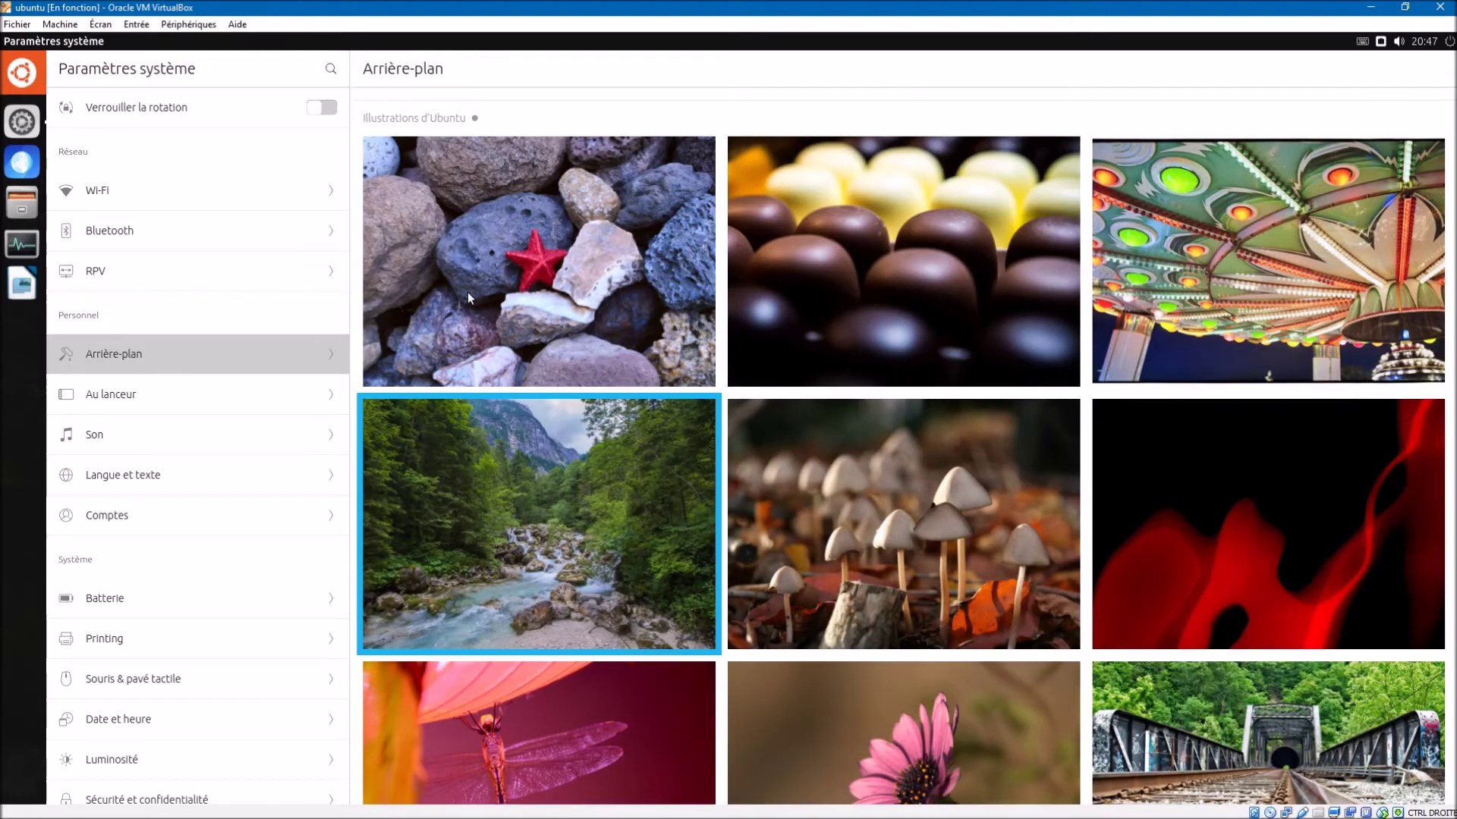
{"action": "left_click", "coordinate": [197, 385]}
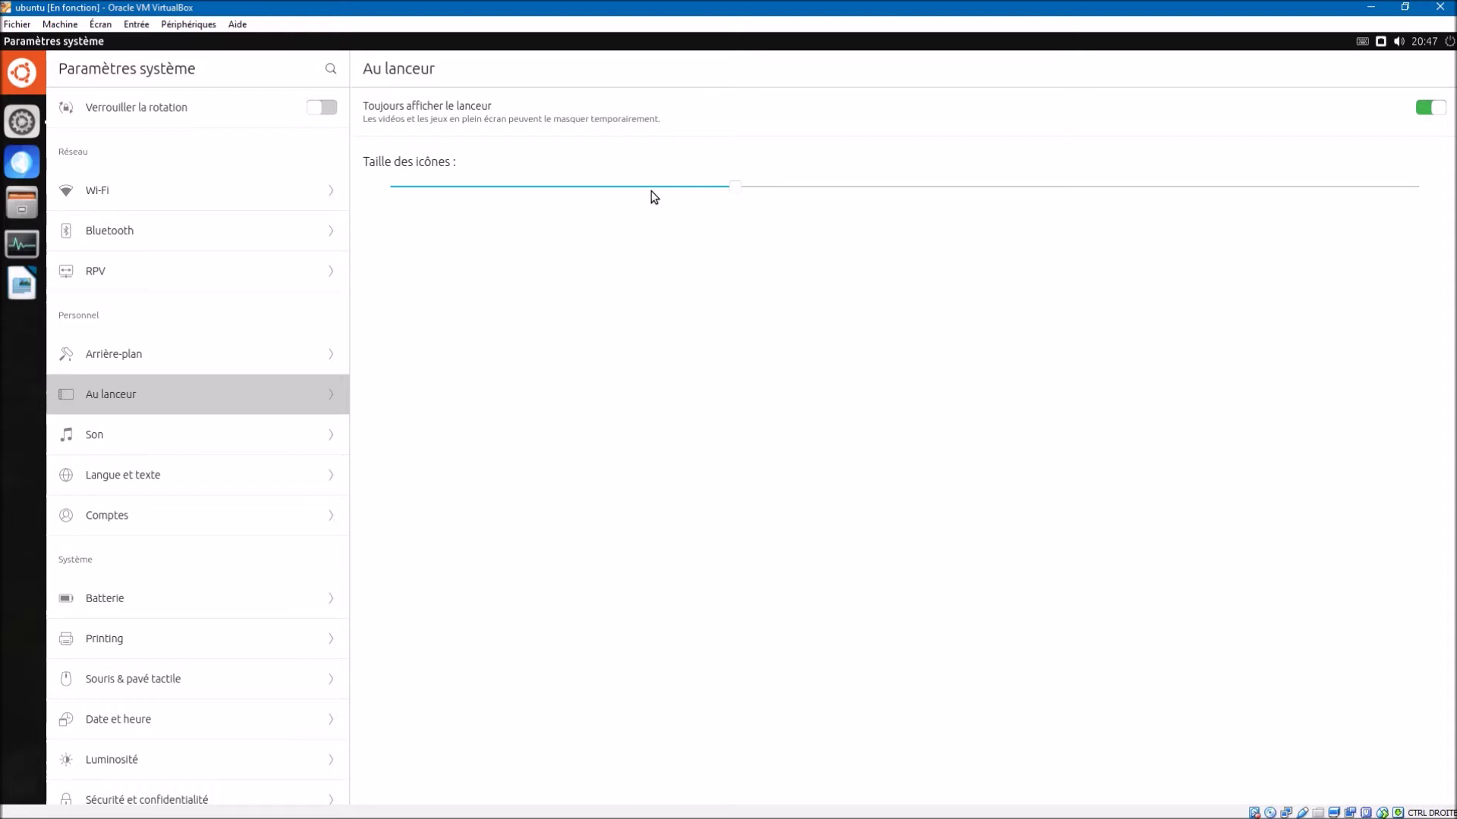
{"action": "left_click", "coordinate": [239, 438]}
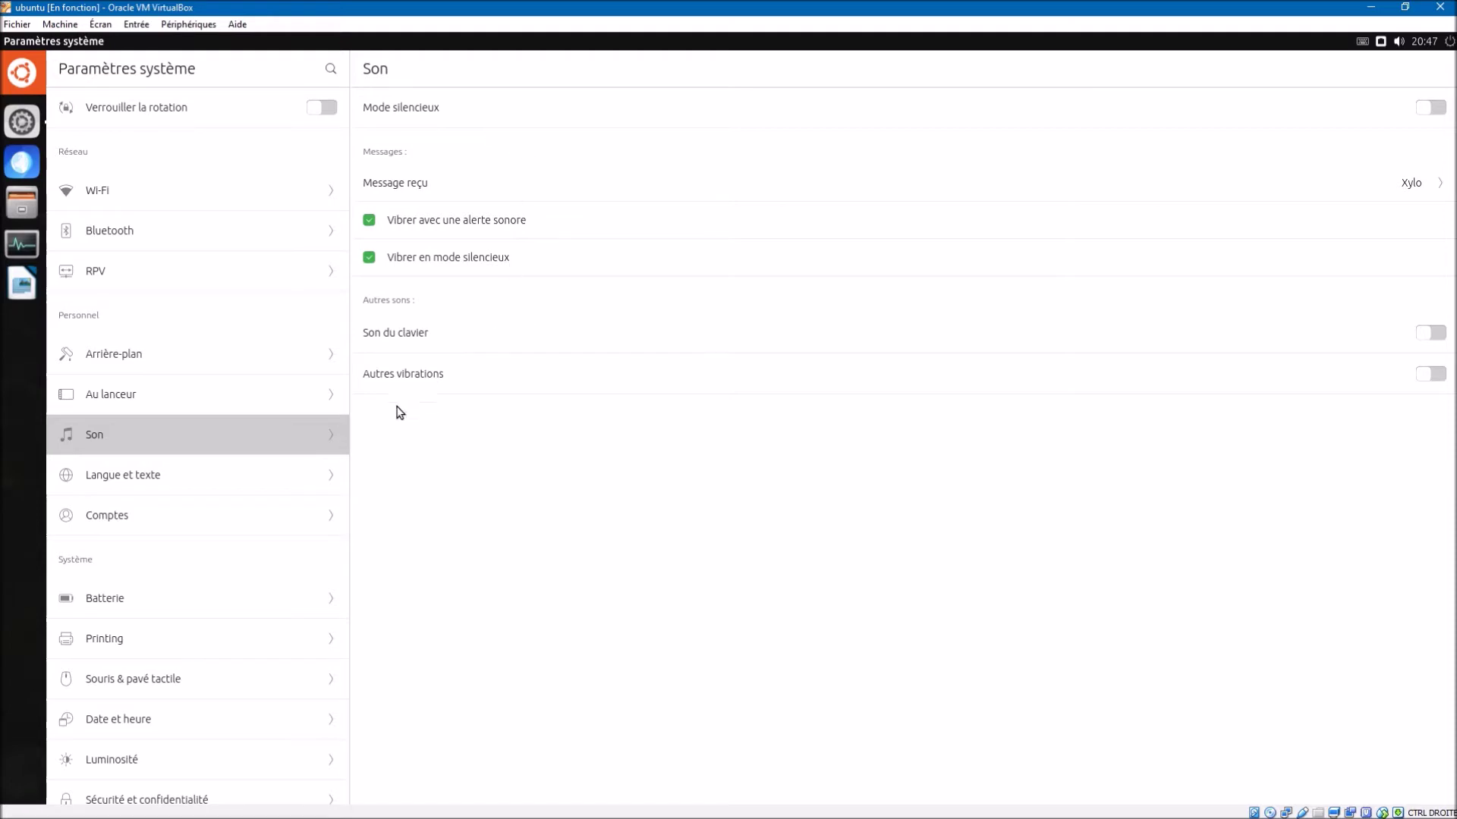
{"action": "left_click", "coordinate": [256, 472]}
{"action": "left_click", "coordinate": [264, 429]}
{"action": "left_click", "coordinate": [237, 489]}
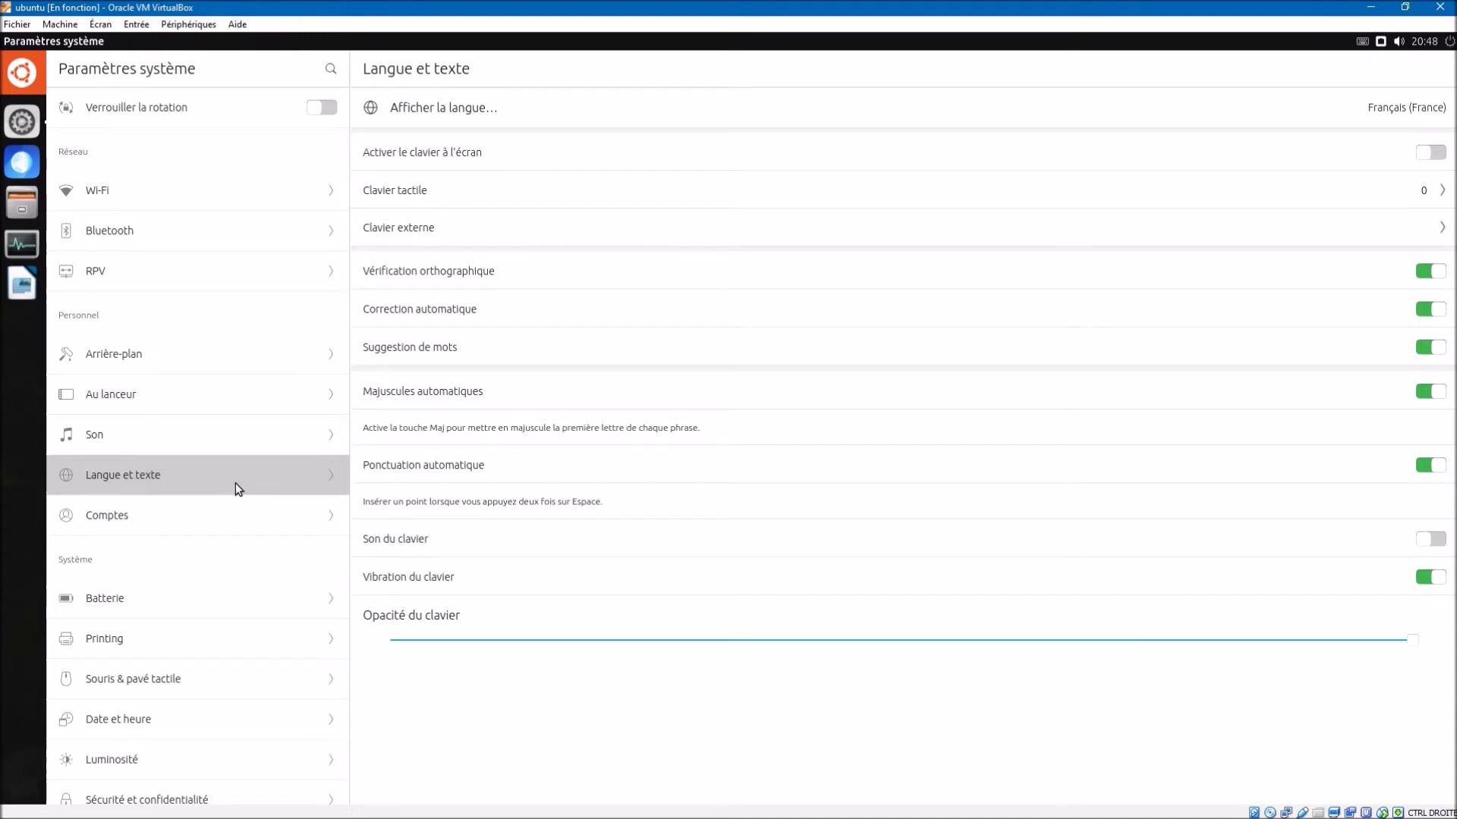
{"action": "left_click", "coordinate": [176, 529]}
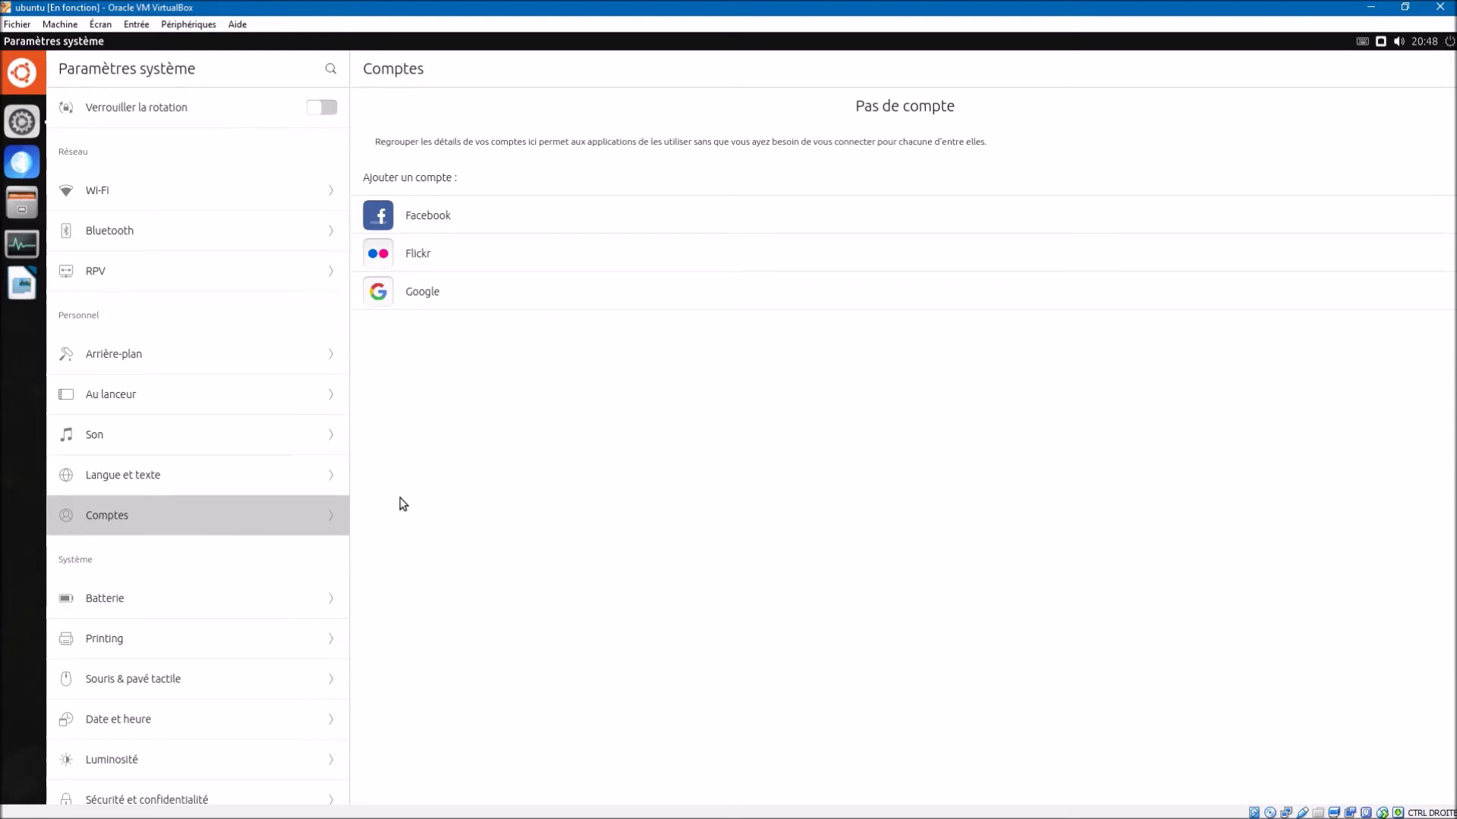
Step: Review the Système settings pages from Batterie through À propos, and close the settings window
{"action": "left_click", "coordinate": [216, 610]}
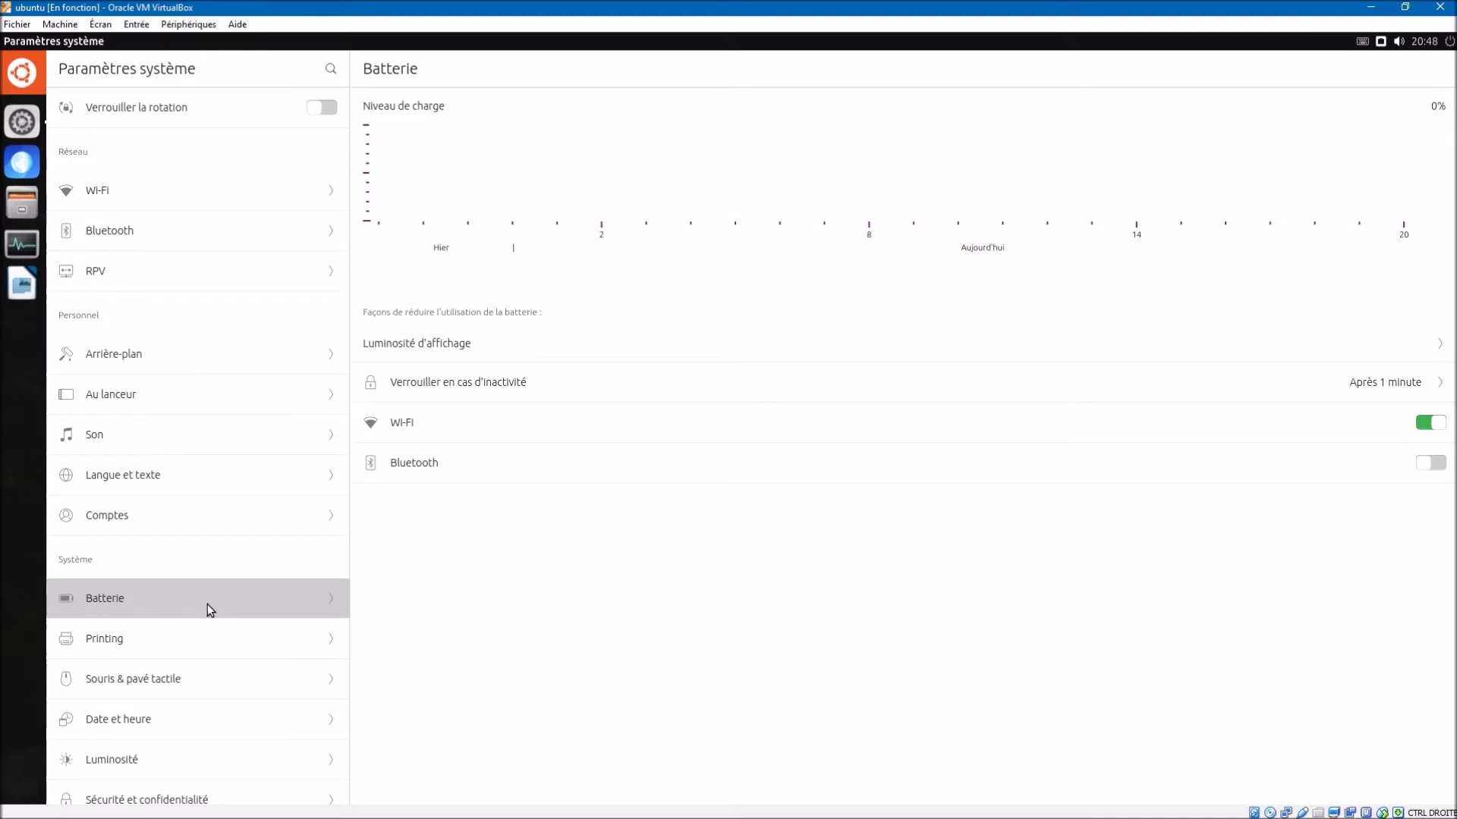
{"action": "scroll", "coordinate": [205, 604], "scroll_direction": "down", "scroll_amount": 2}
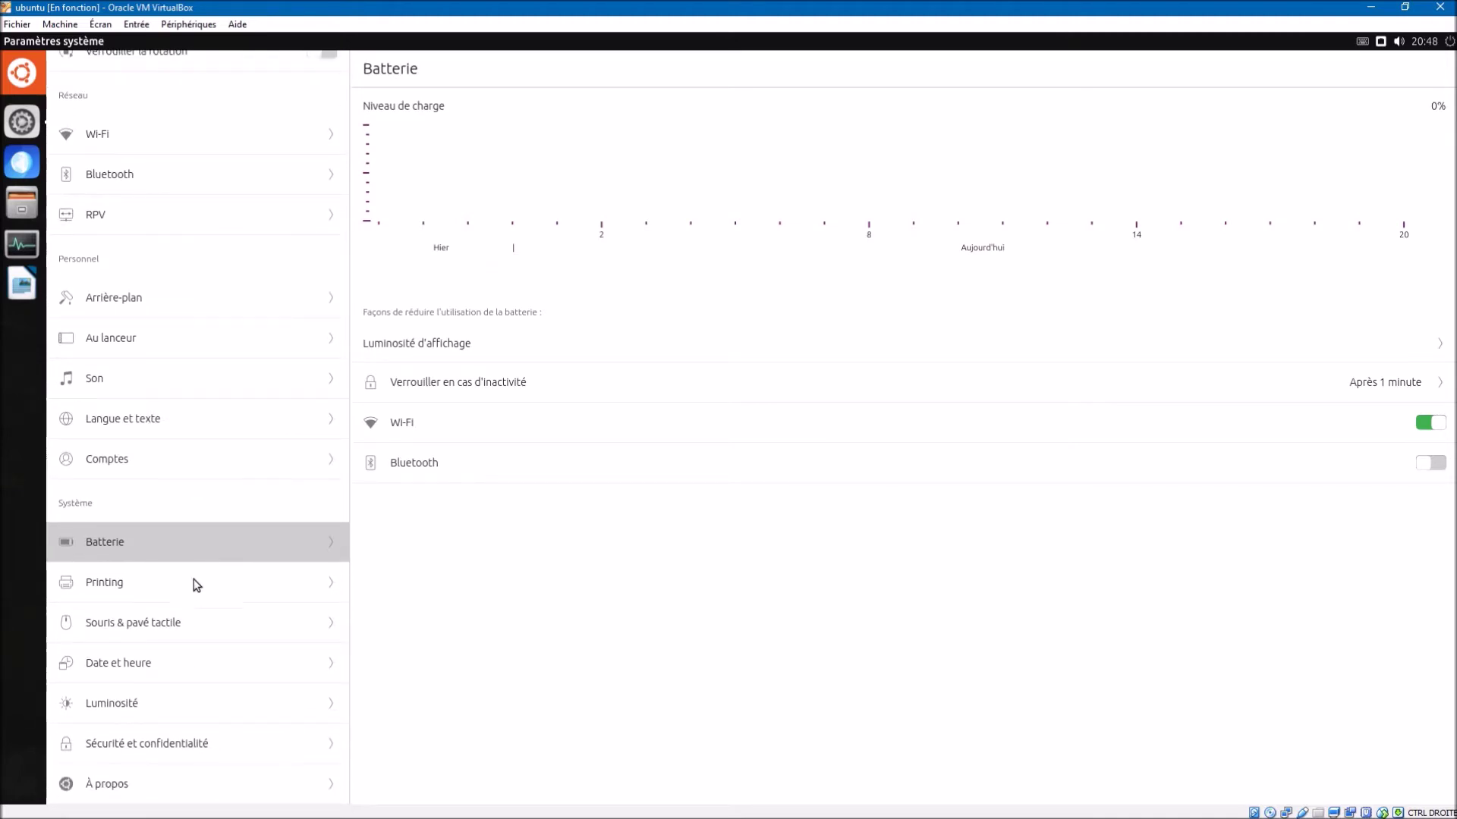
{"action": "left_click", "coordinate": [195, 577]}
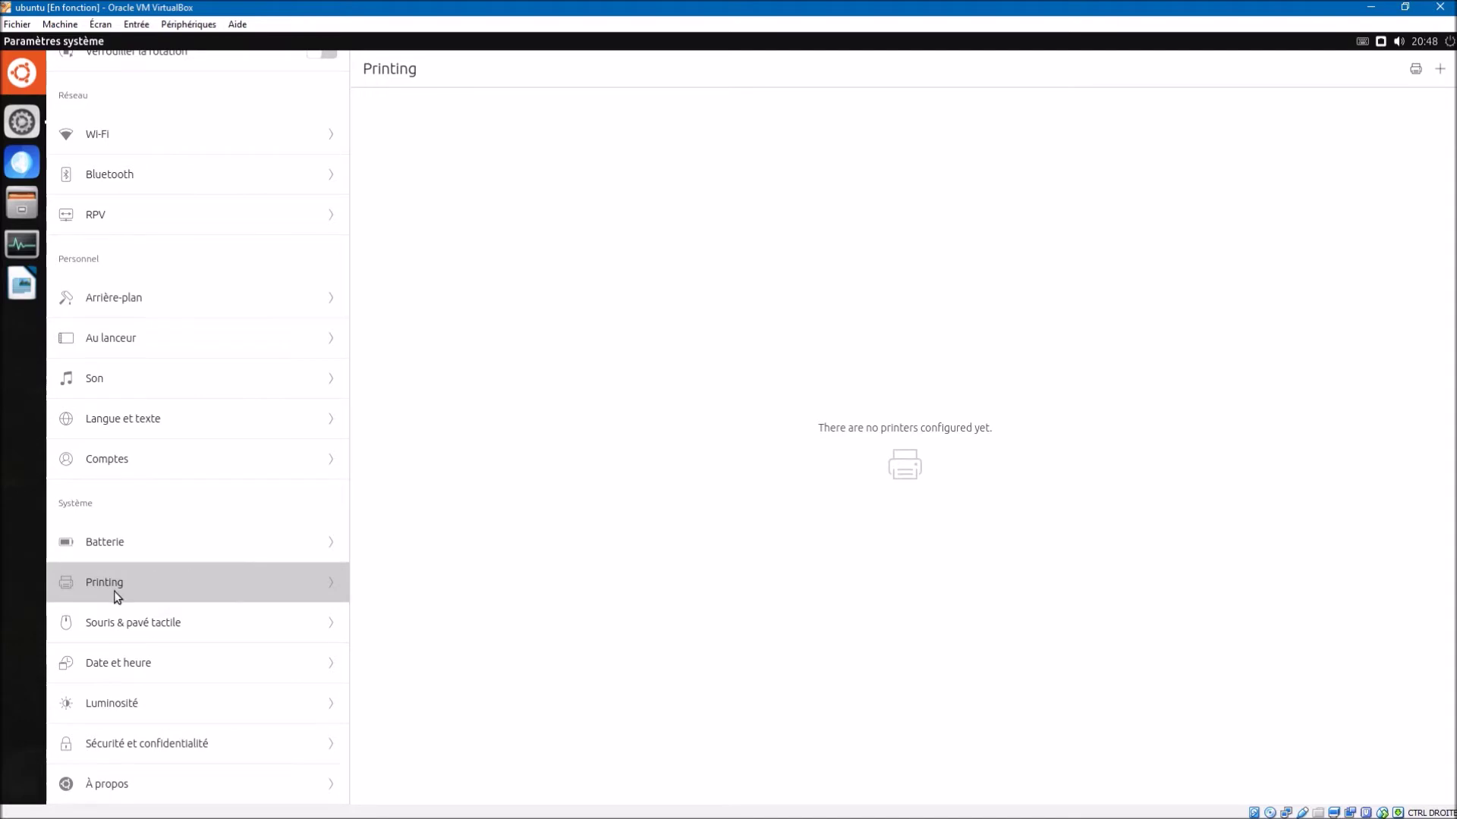
{"action": "left_click", "coordinate": [130, 632]}
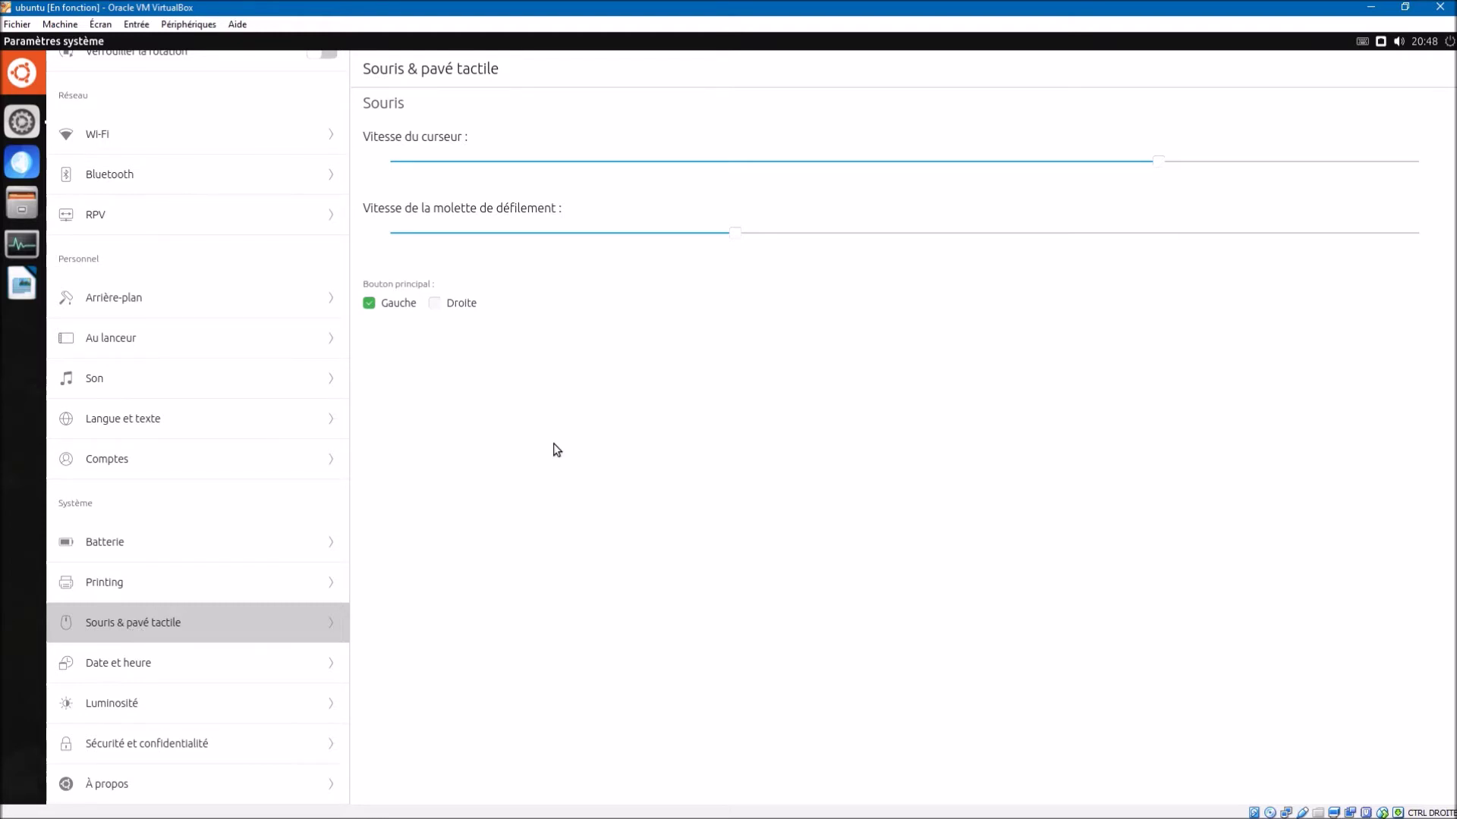
{"action": "left_click", "coordinate": [242, 671]}
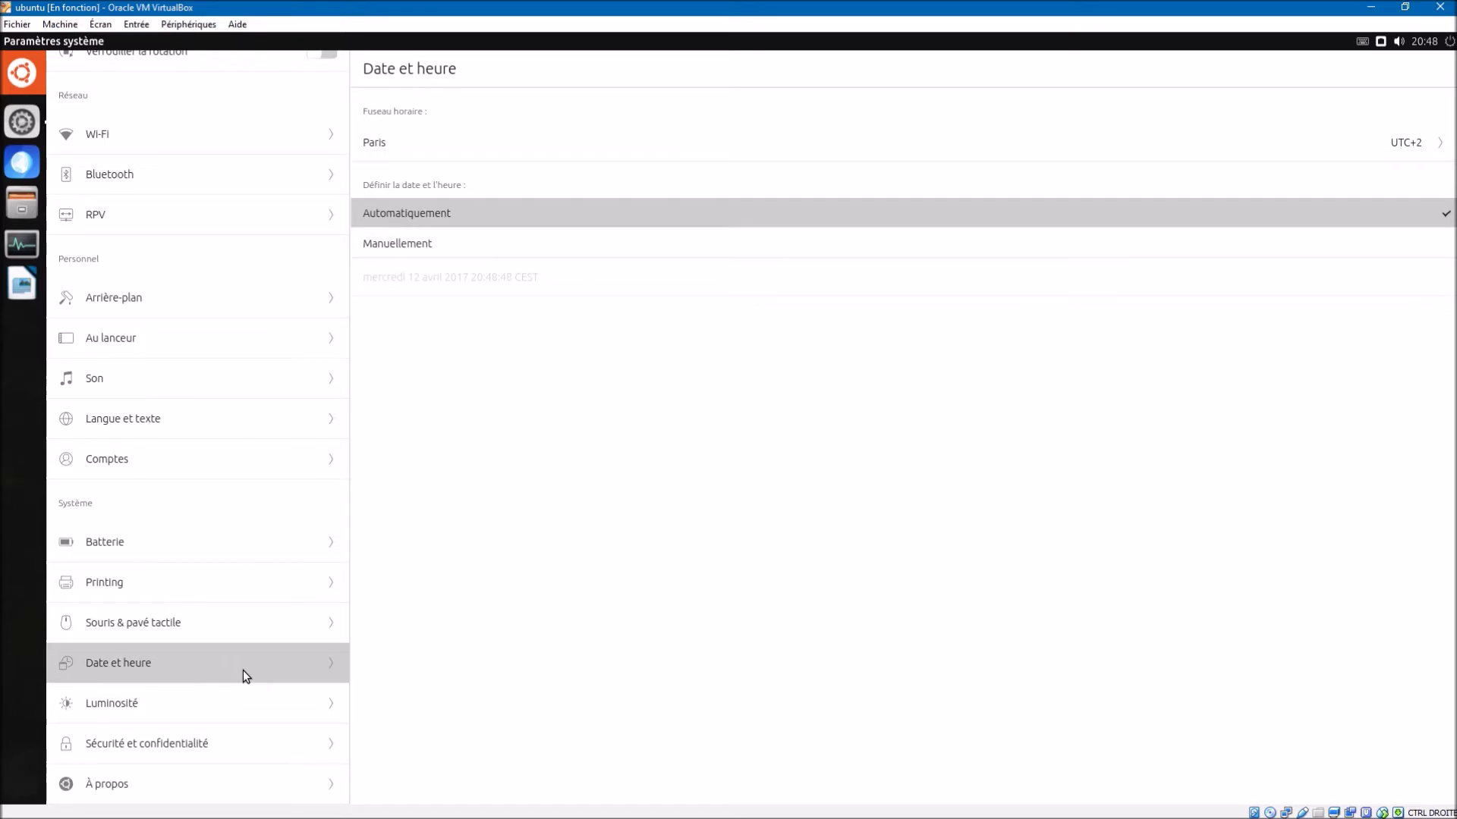
{"action": "left_click", "coordinate": [227, 704]}
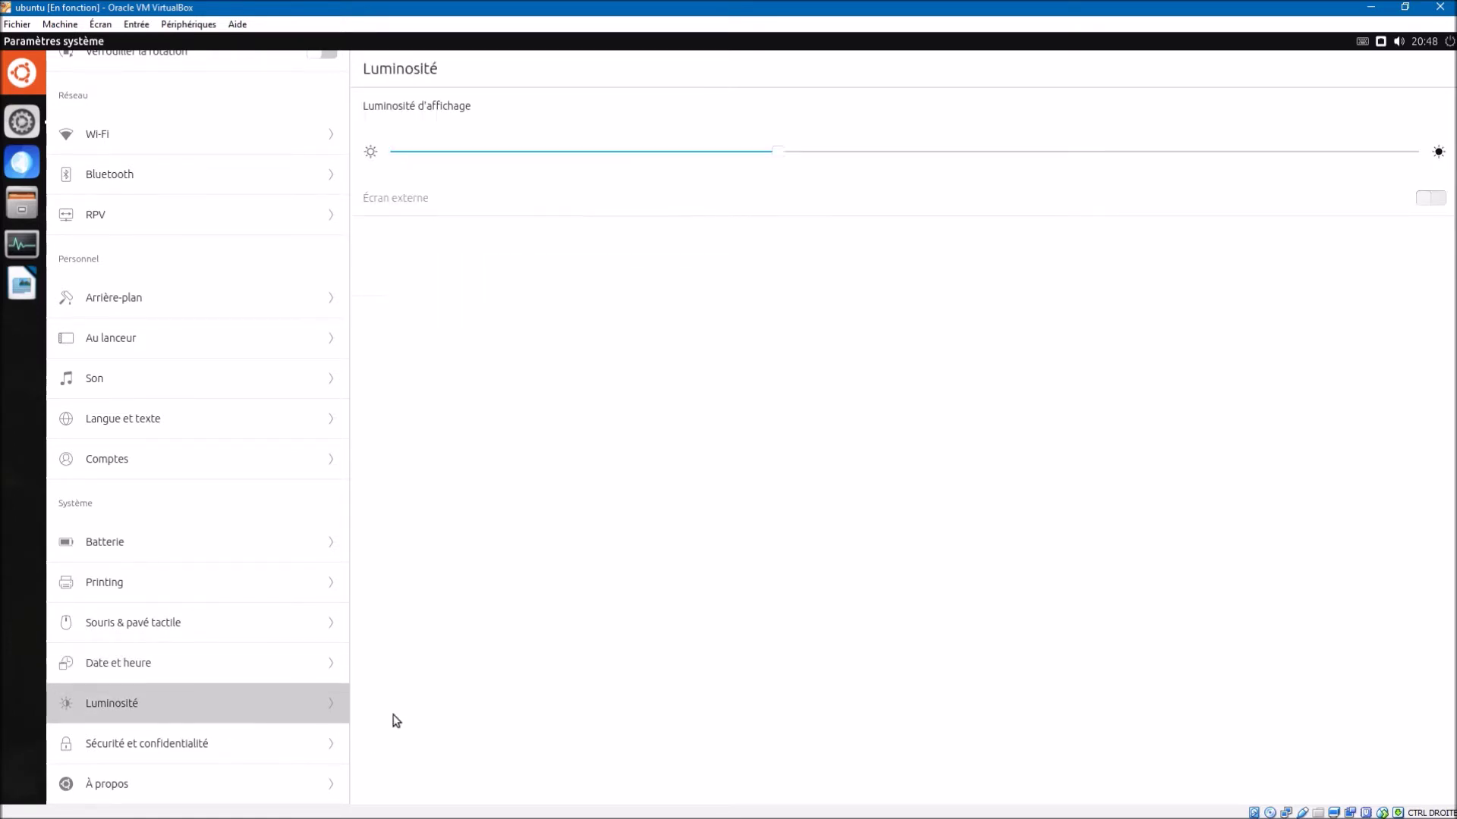
{"action": "left_click", "coordinate": [244, 741]}
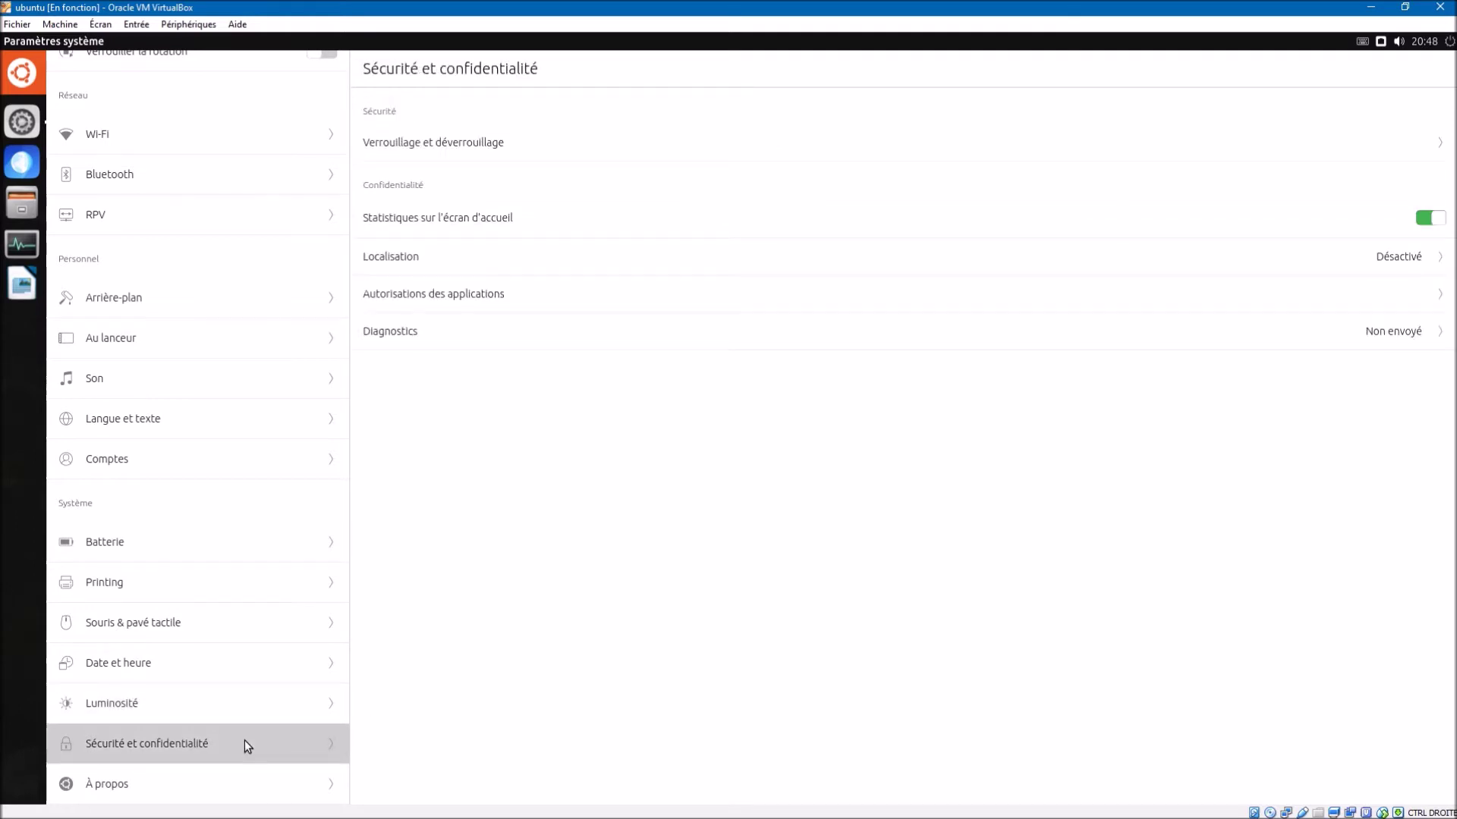
{"action": "left_click", "coordinate": [231, 786]}
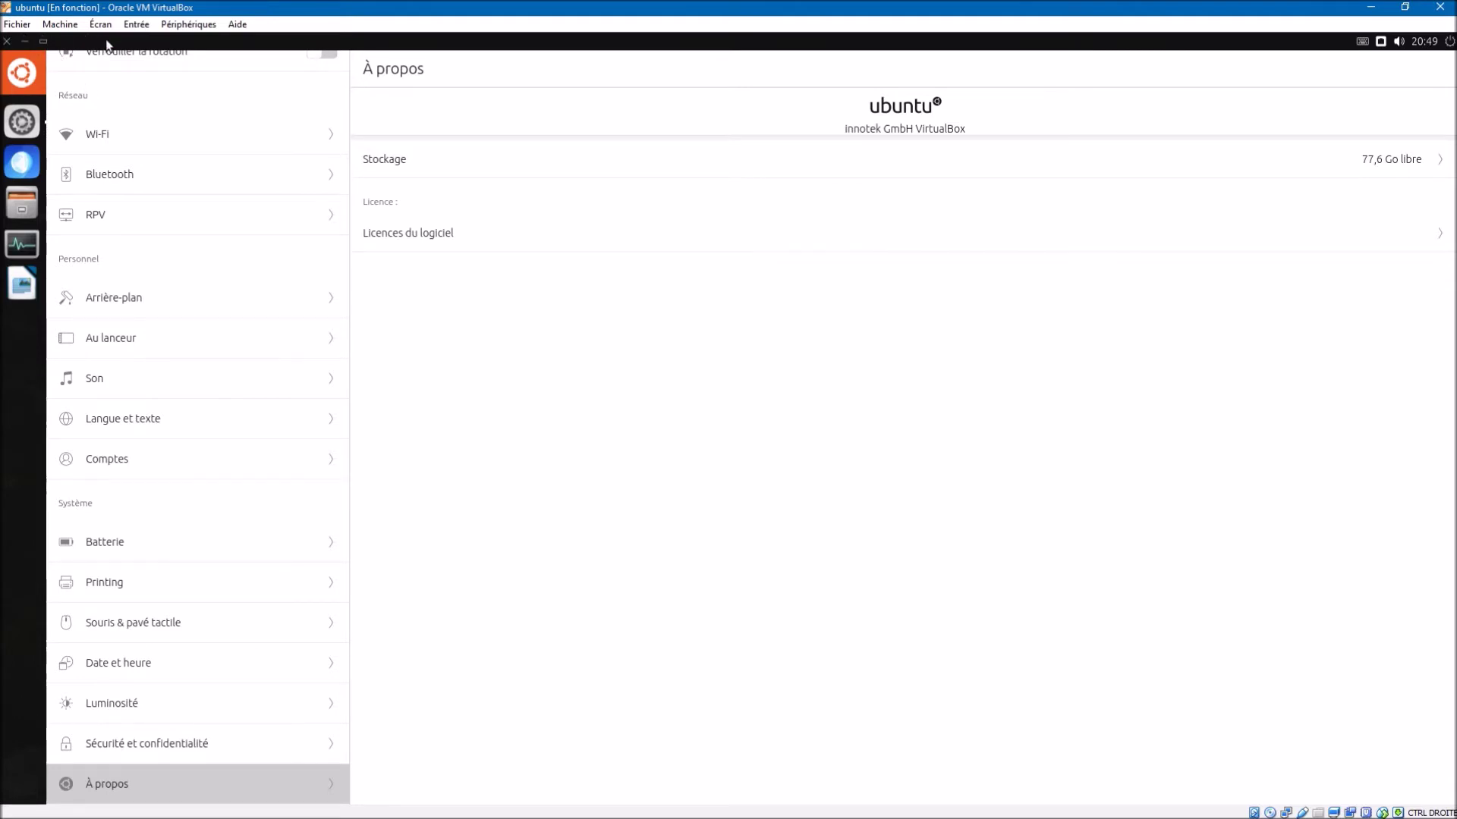
{"action": "left_click", "coordinate": [46, 40]}
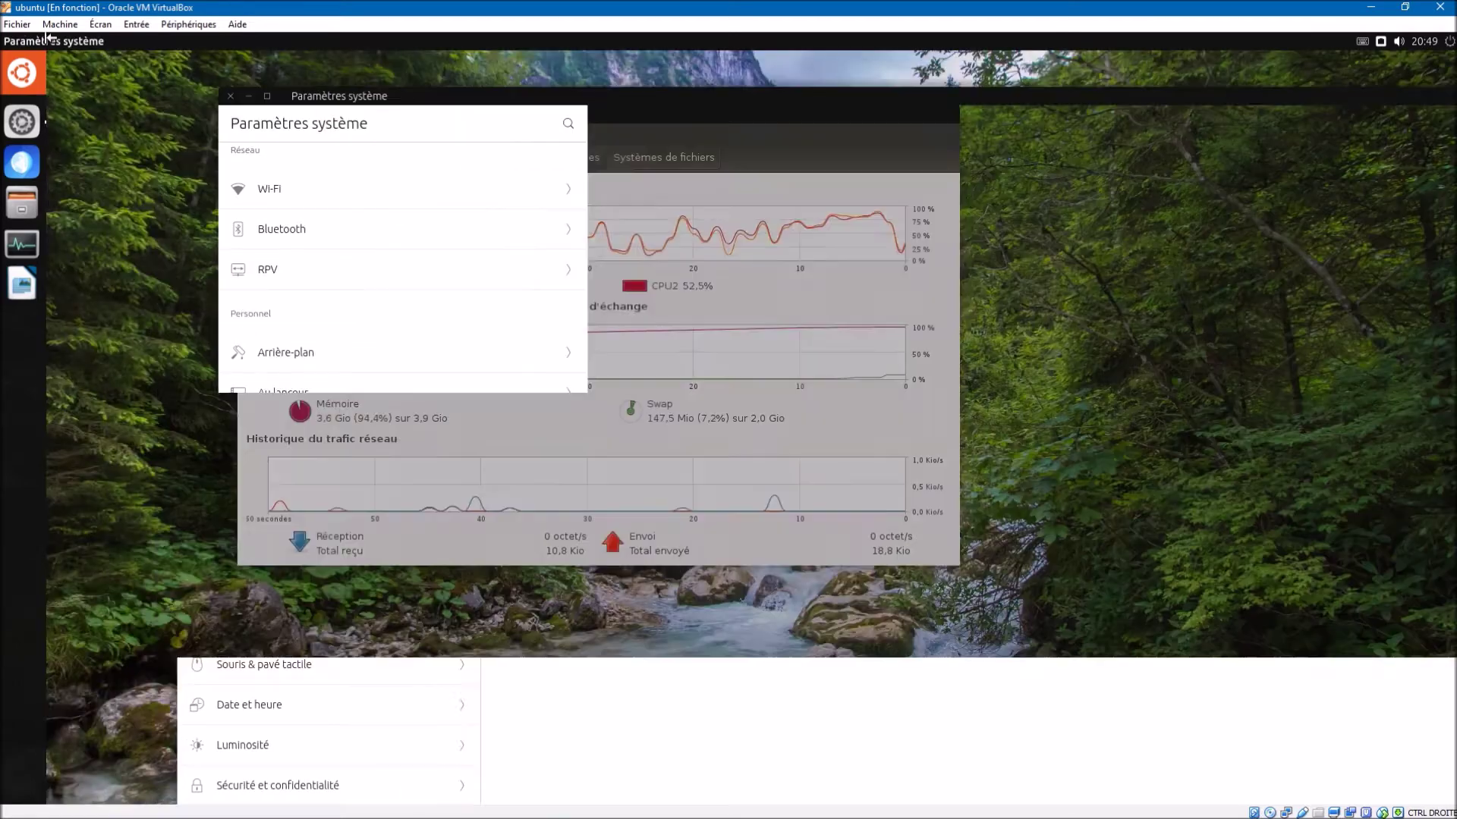
{"action": "left_click", "coordinate": [230, 96]}
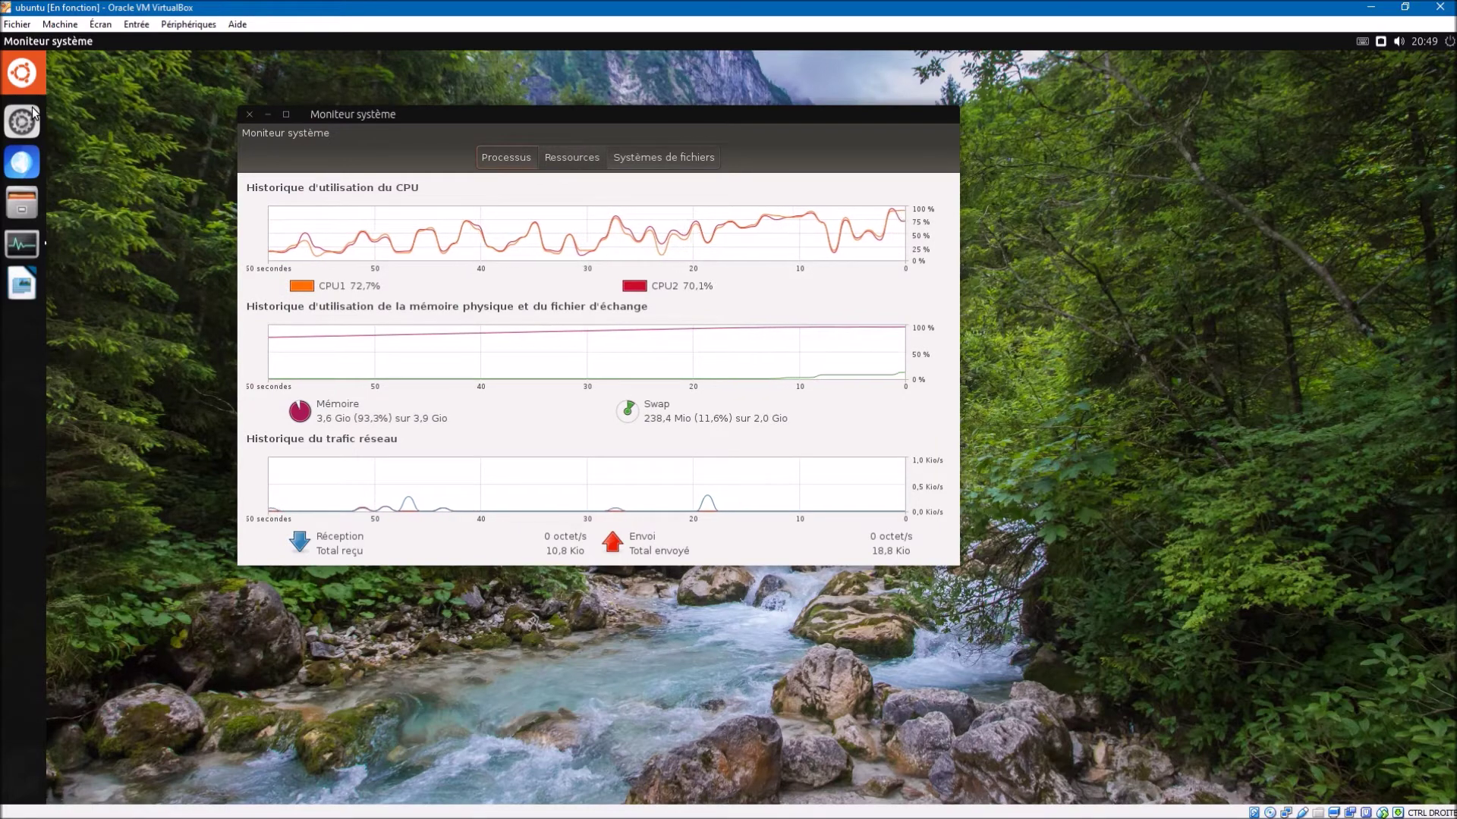
Step: Open the Navigateur web browser maximized, view its Paramètres page, and close the browser
{"action": "left_click", "coordinate": [31, 167]}
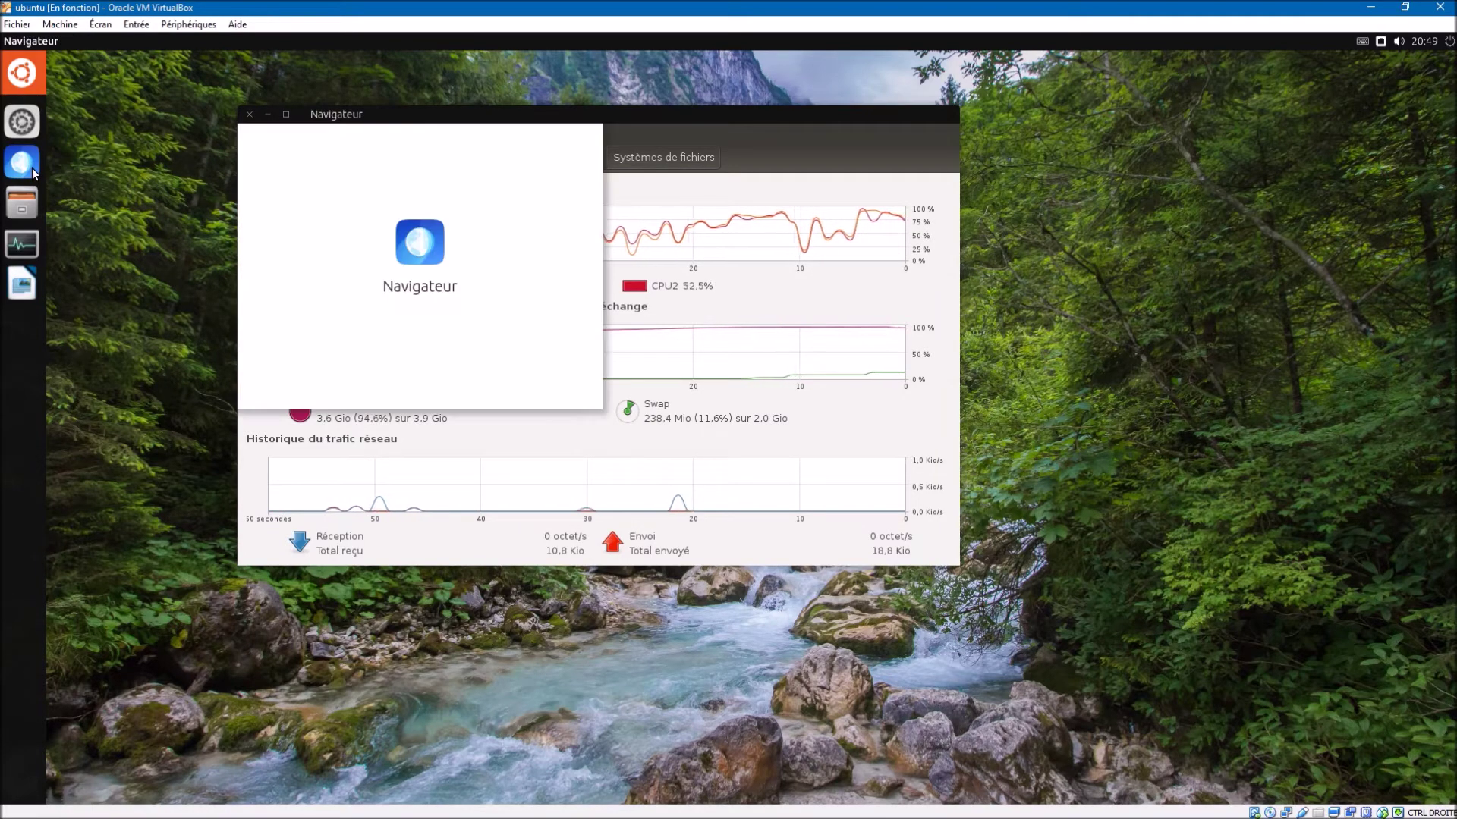
{"action": "left_click", "coordinate": [288, 111]}
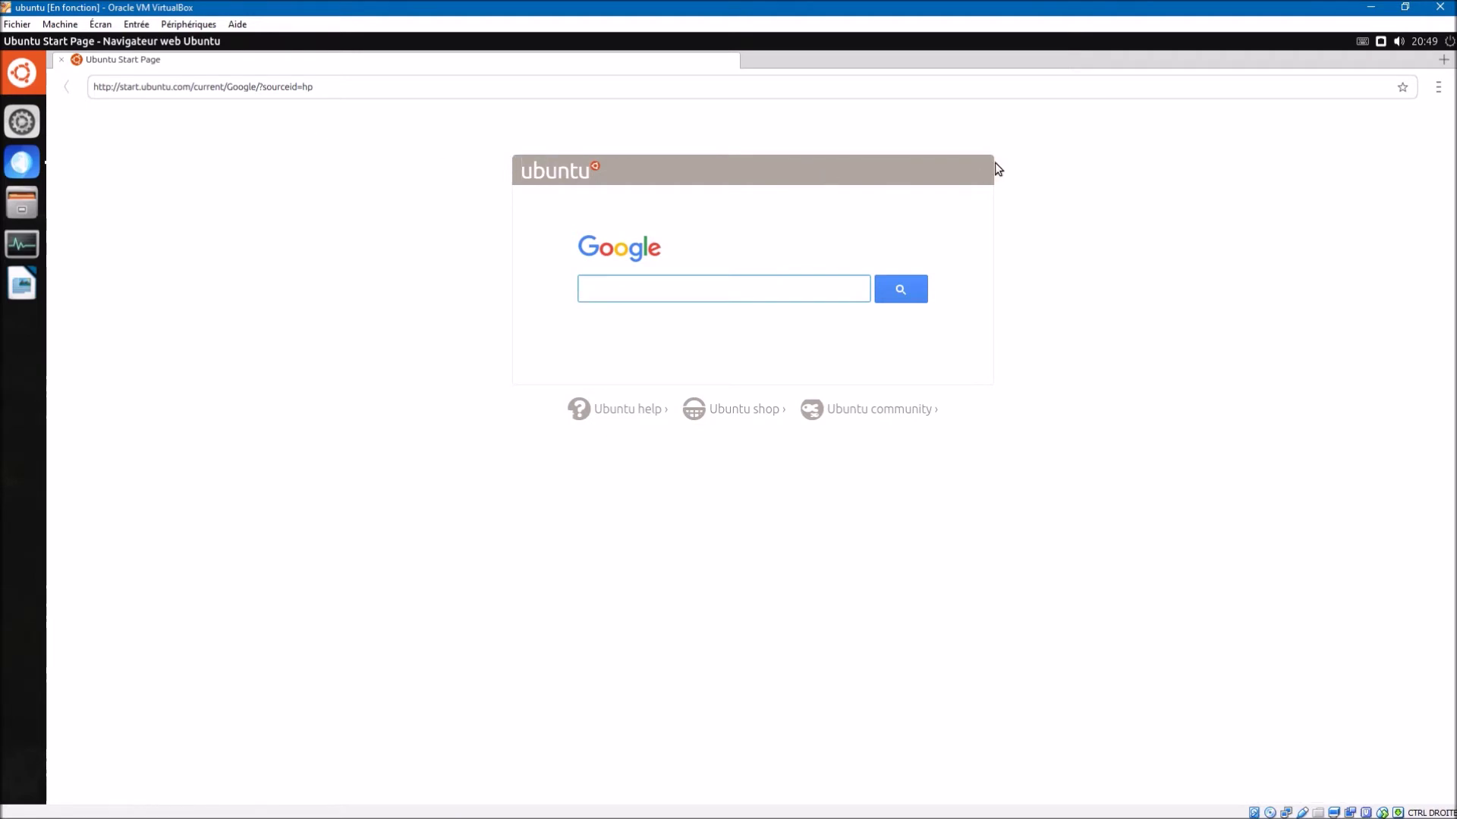
{"action": "left_click", "coordinate": [1438, 89]}
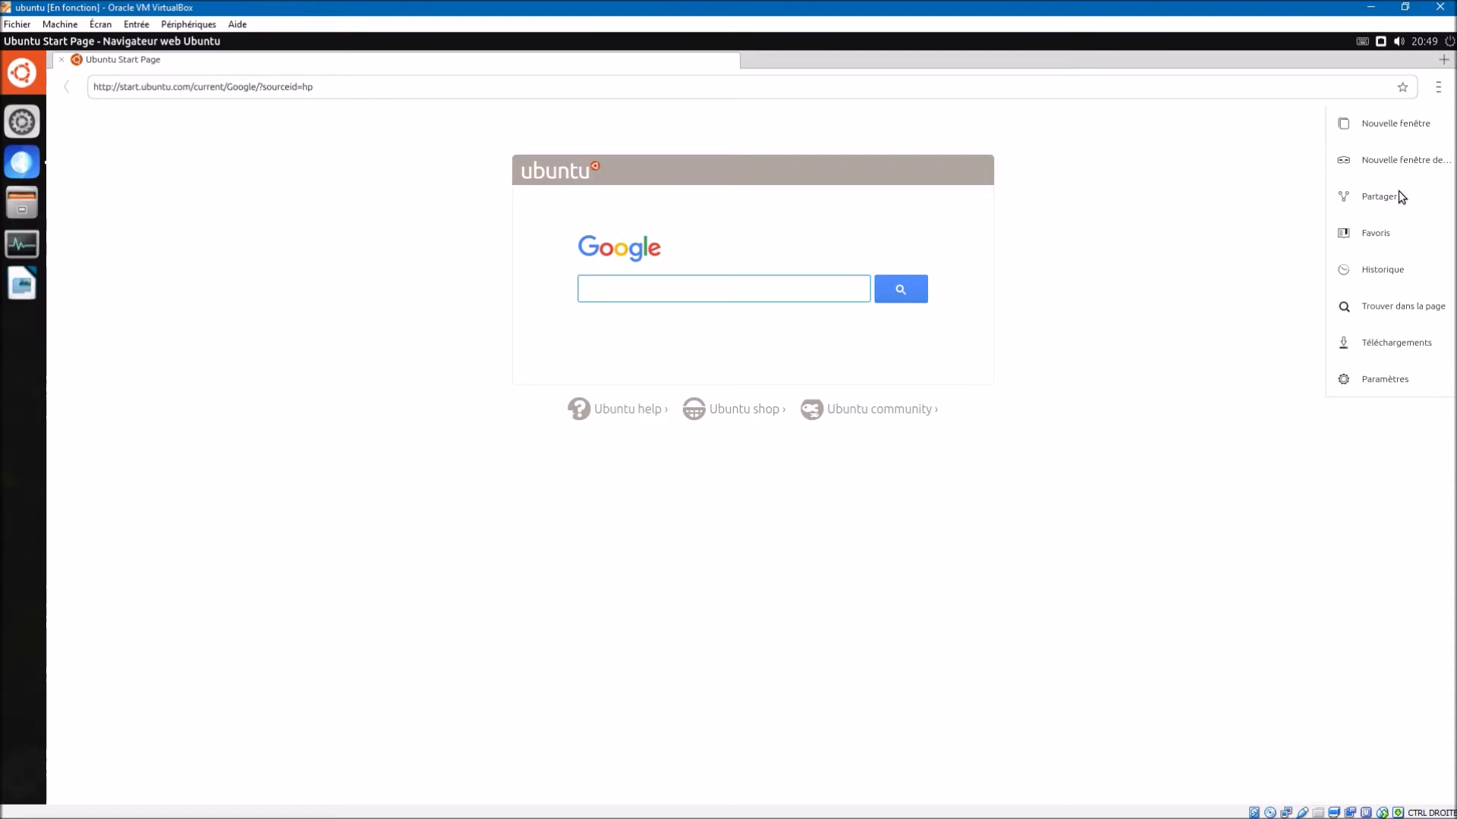
{"action": "left_click", "coordinate": [1390, 379]}
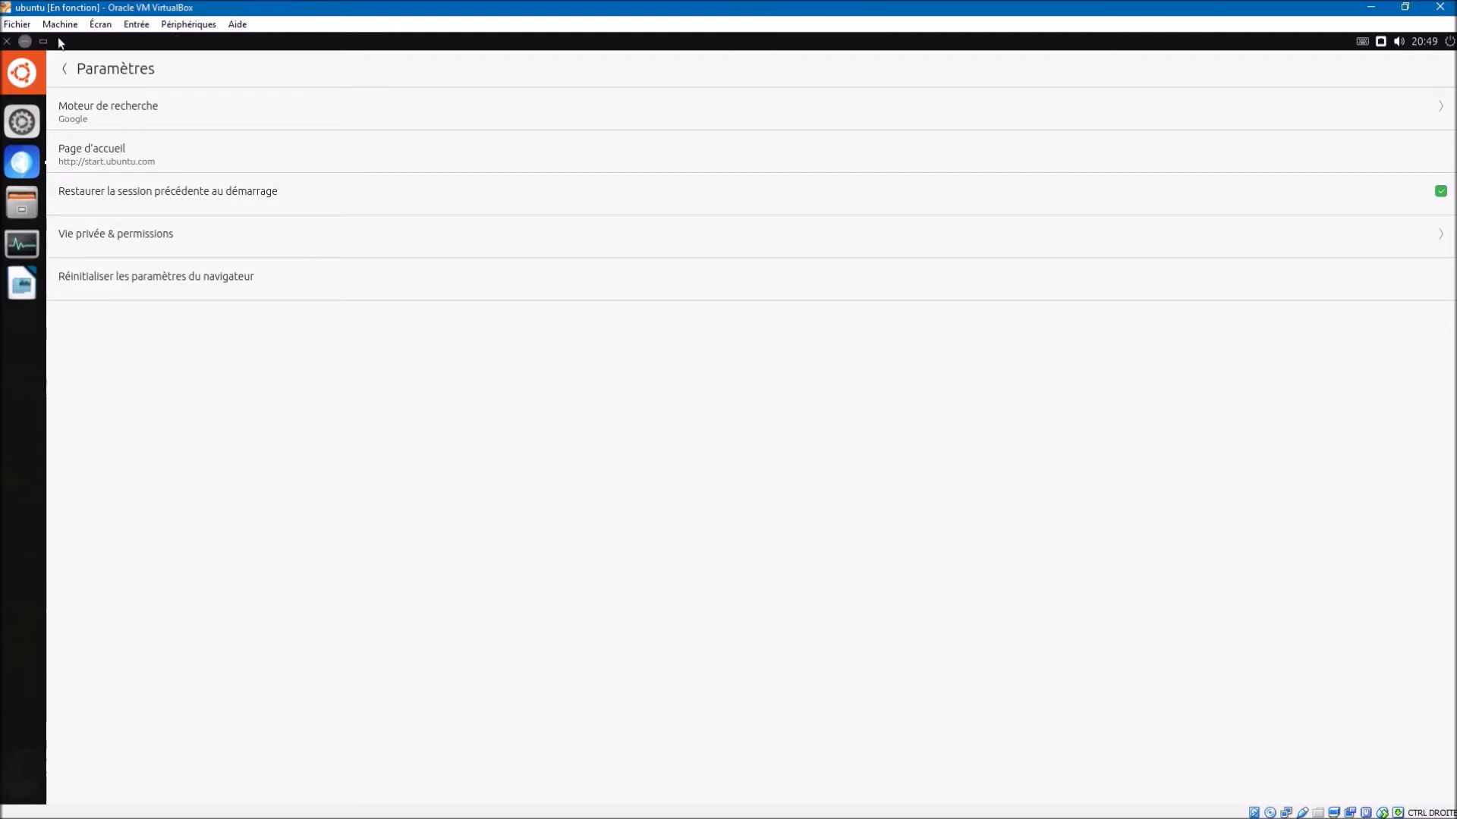
{"action": "left_click", "coordinate": [42, 41]}
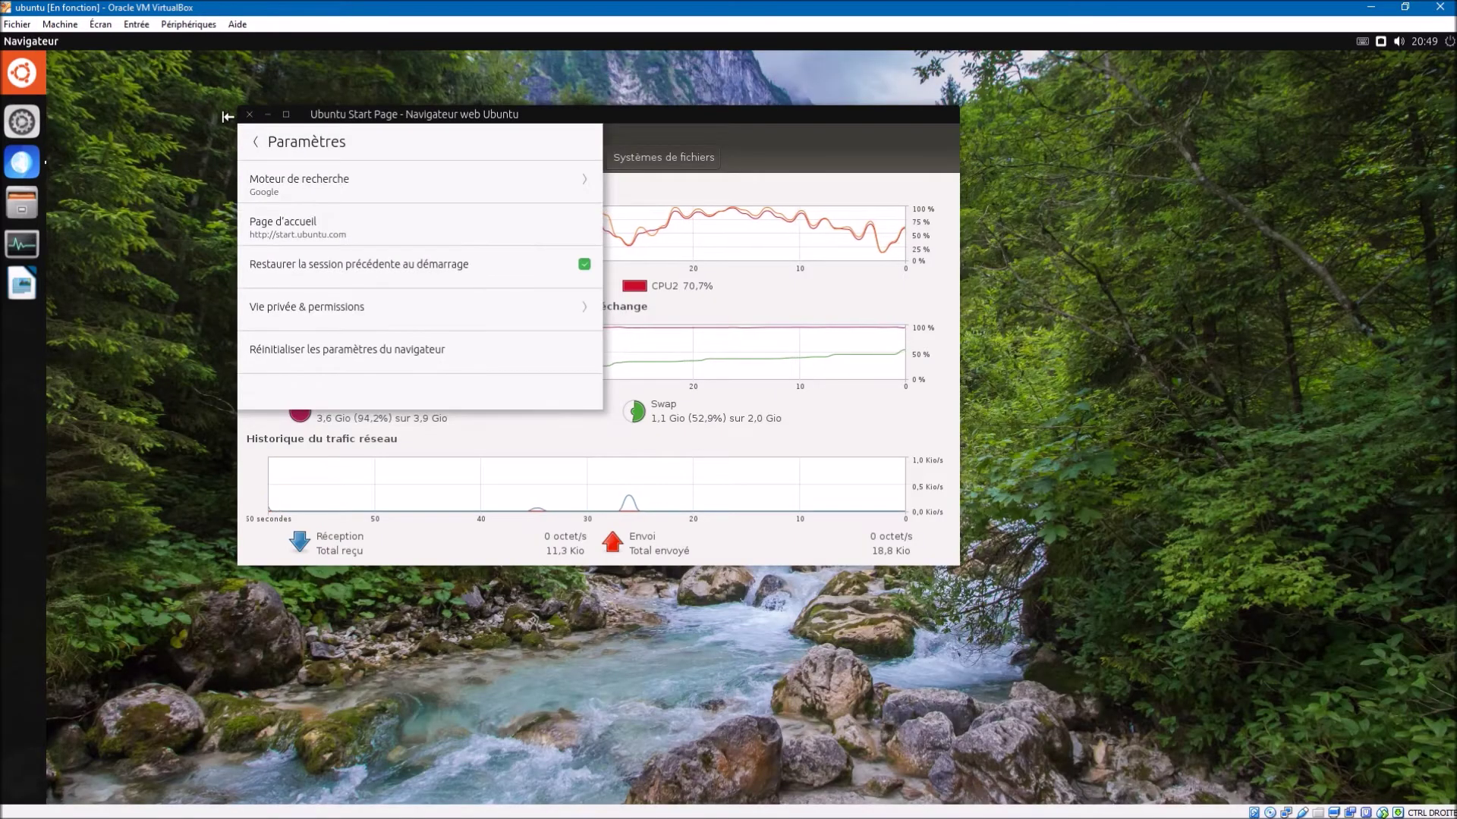
{"action": "left_click", "coordinate": [249, 115]}
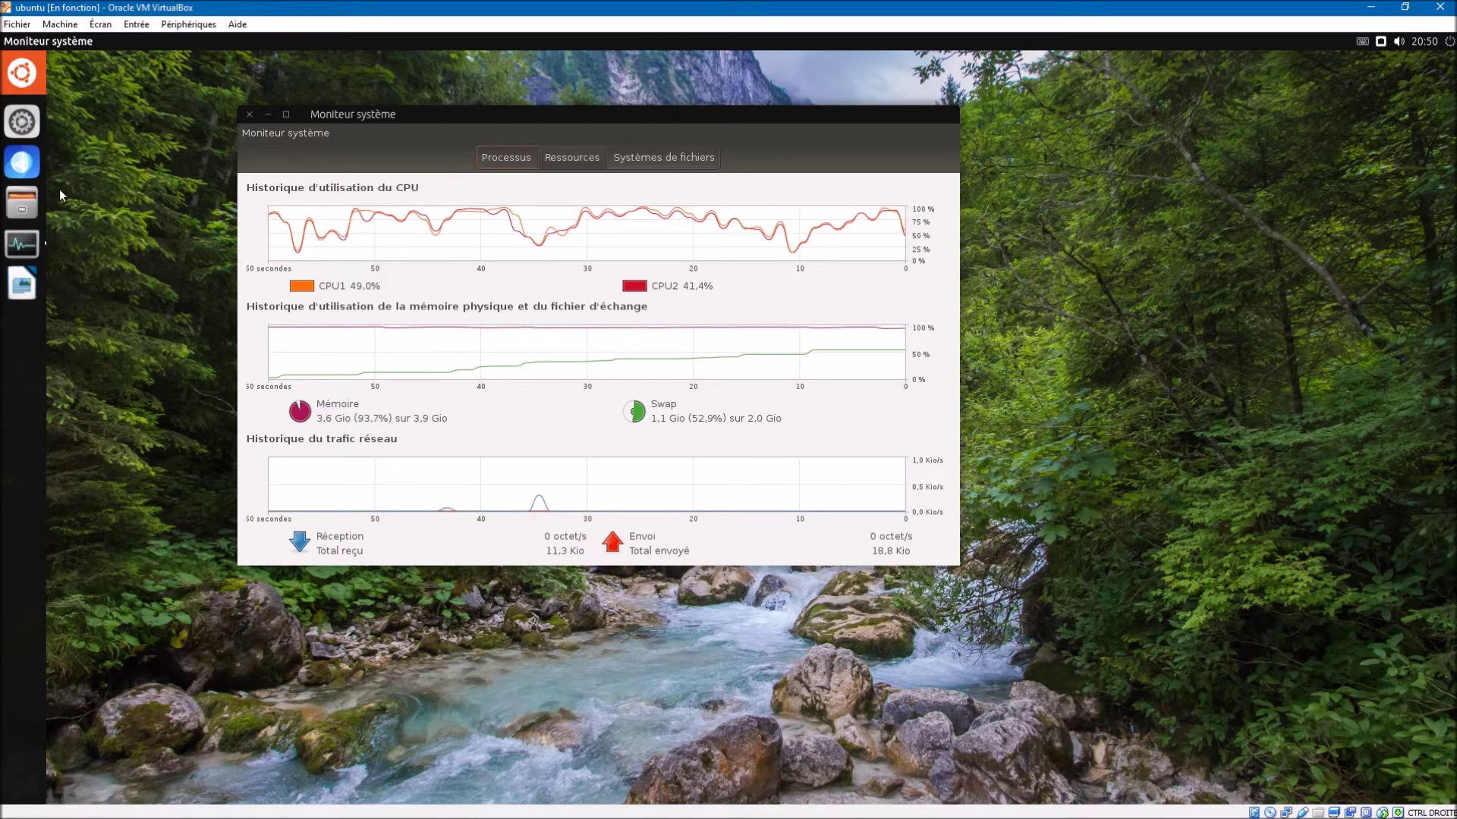
Step: Open the application drawer and look through the alphabetical list of installed applications
{"action": "left_click", "coordinate": [34, 84]}
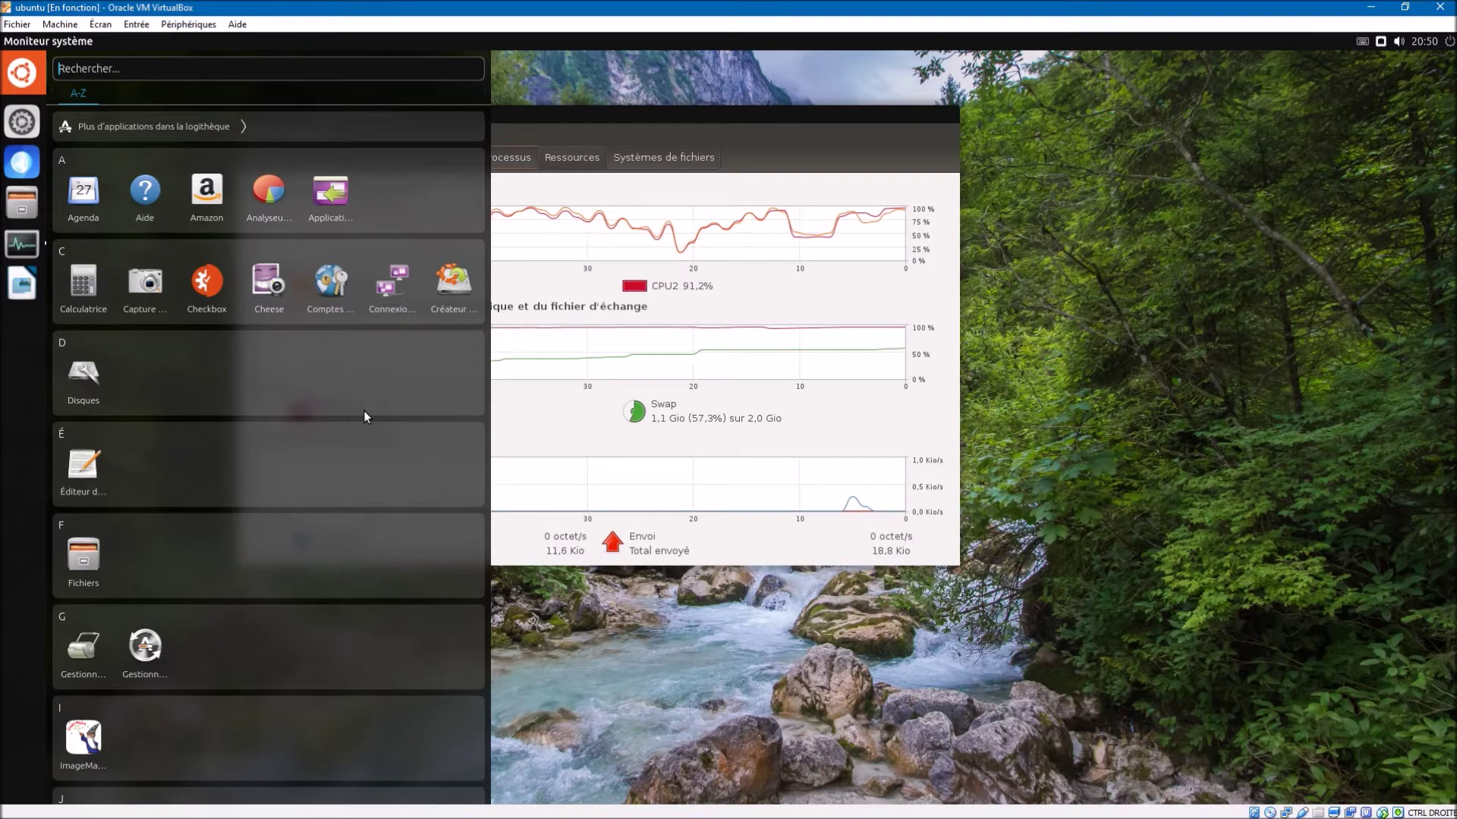
{"action": "scroll", "coordinate": [362, 416], "scroll_direction": "down", "scroll_amount": 1}
{"action": "scroll", "coordinate": [363, 413], "scroll_direction": "down", "scroll_amount": 18}
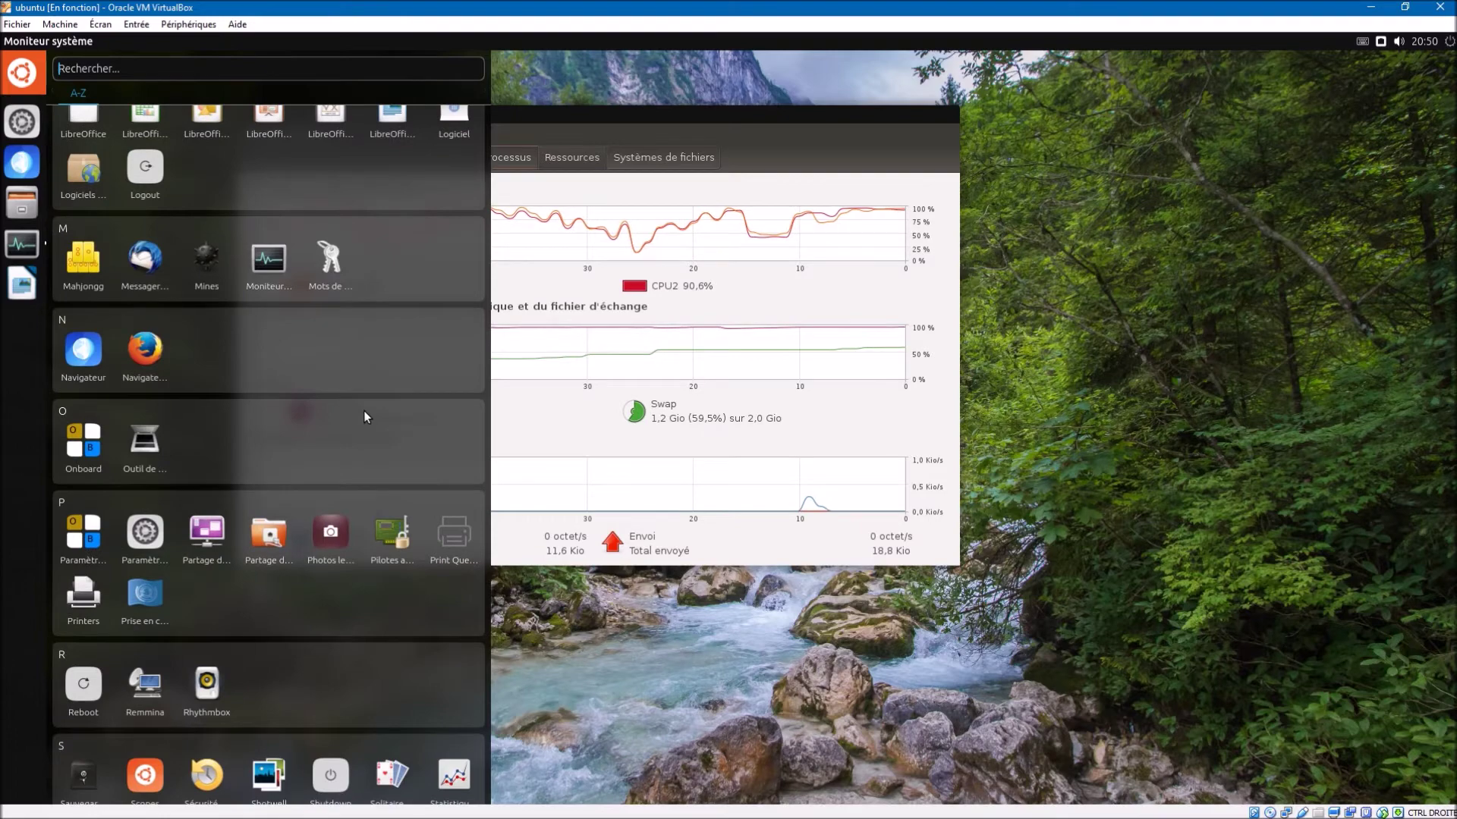
{"action": "scroll", "coordinate": [363, 416], "scroll_direction": "up", "scroll_amount": 2}
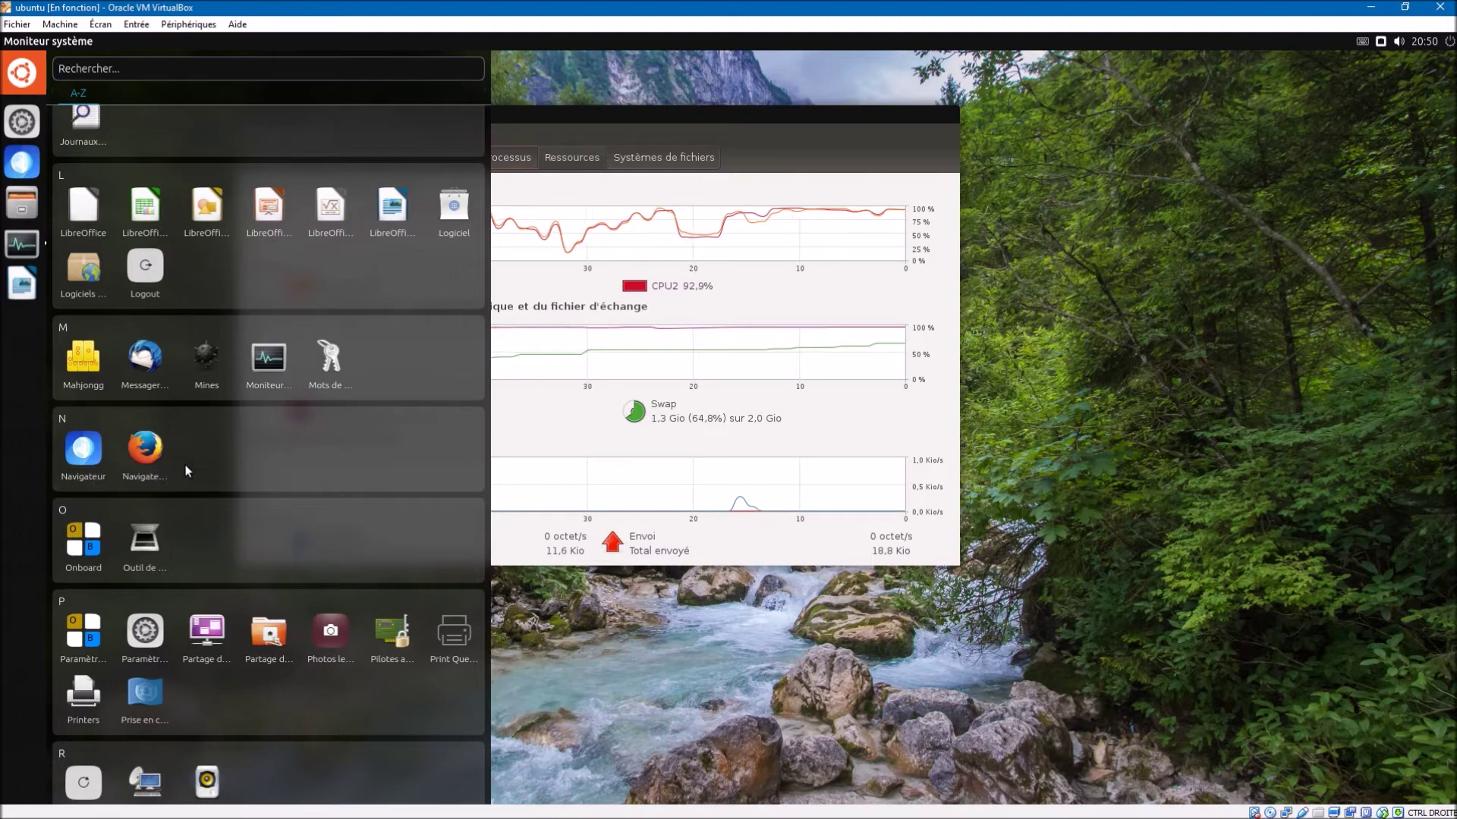
Step: Try to launch the Photos entry listed under P in the application drawer
{"action": "scroll", "coordinate": [183, 471], "scroll_direction": "down", "scroll_amount": 2}
{"action": "scroll", "coordinate": [183, 471], "scroll_direction": "down", "scroll_amount": 3}
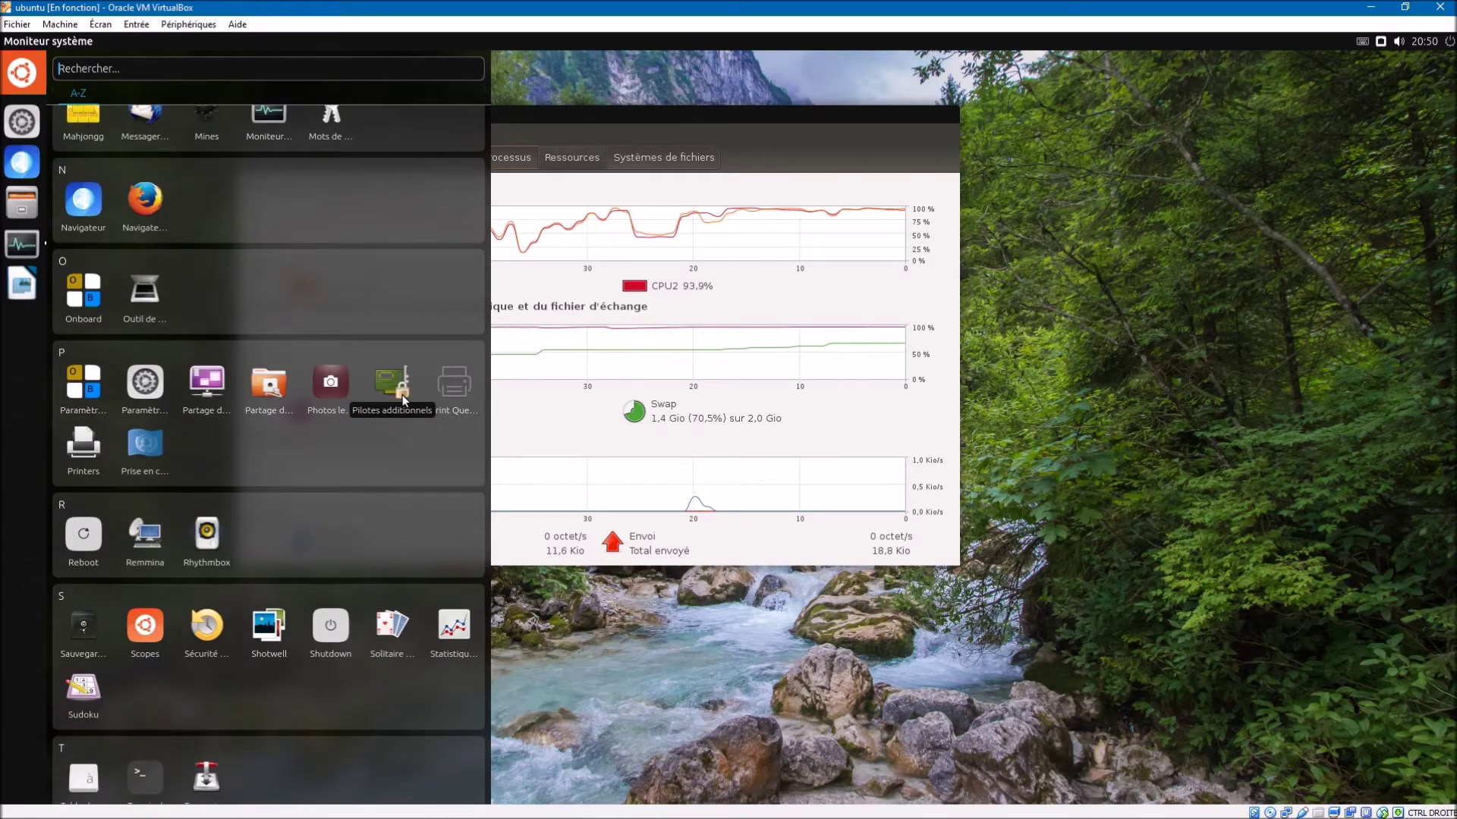
{"action": "left_click", "coordinate": [331, 385]}
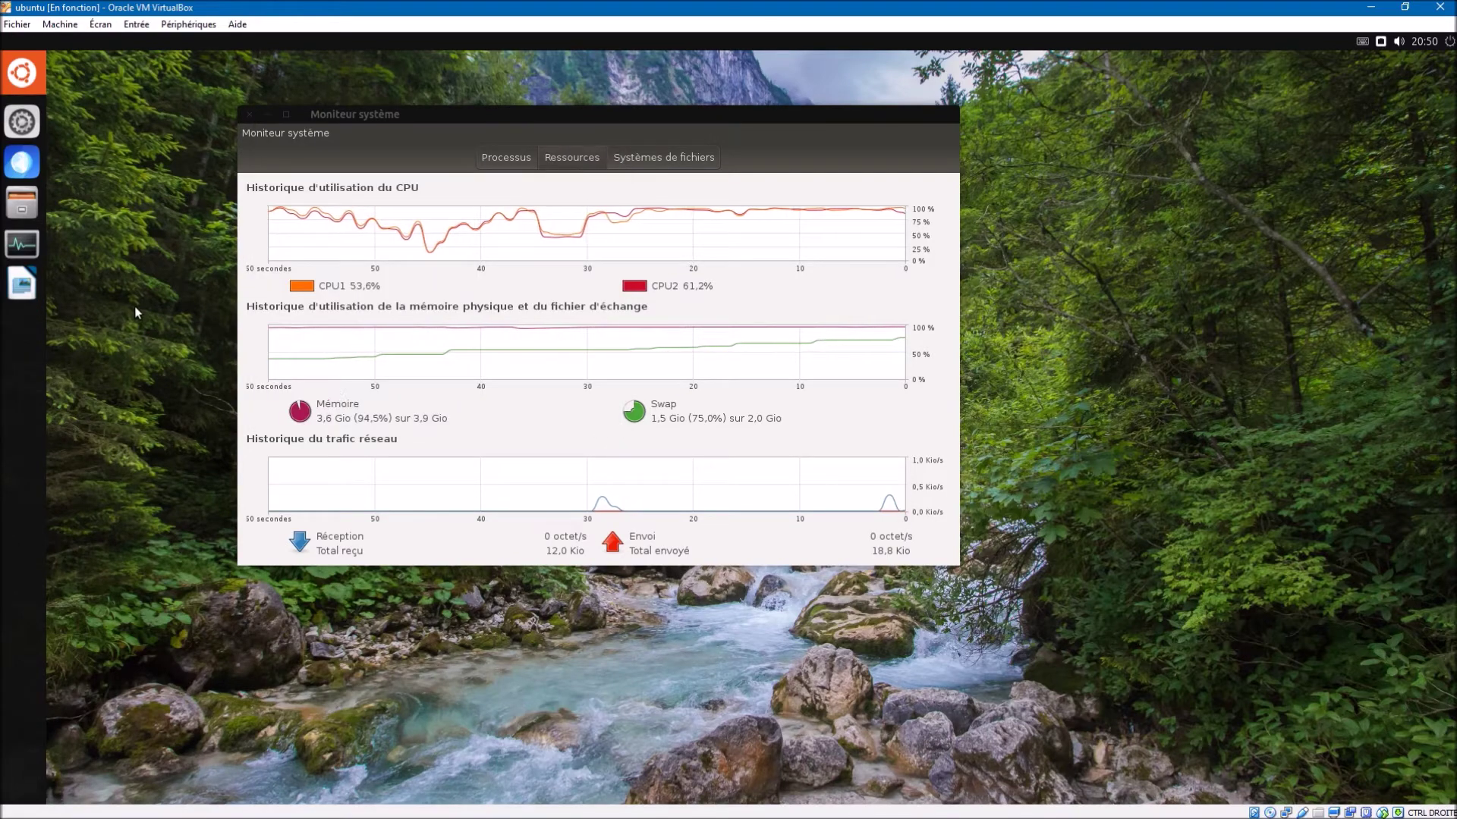
Step: Launch Terminal from the application drawer and submit the account passphrase in its authentication dialog
{"action": "left_click", "coordinate": [32, 88]}
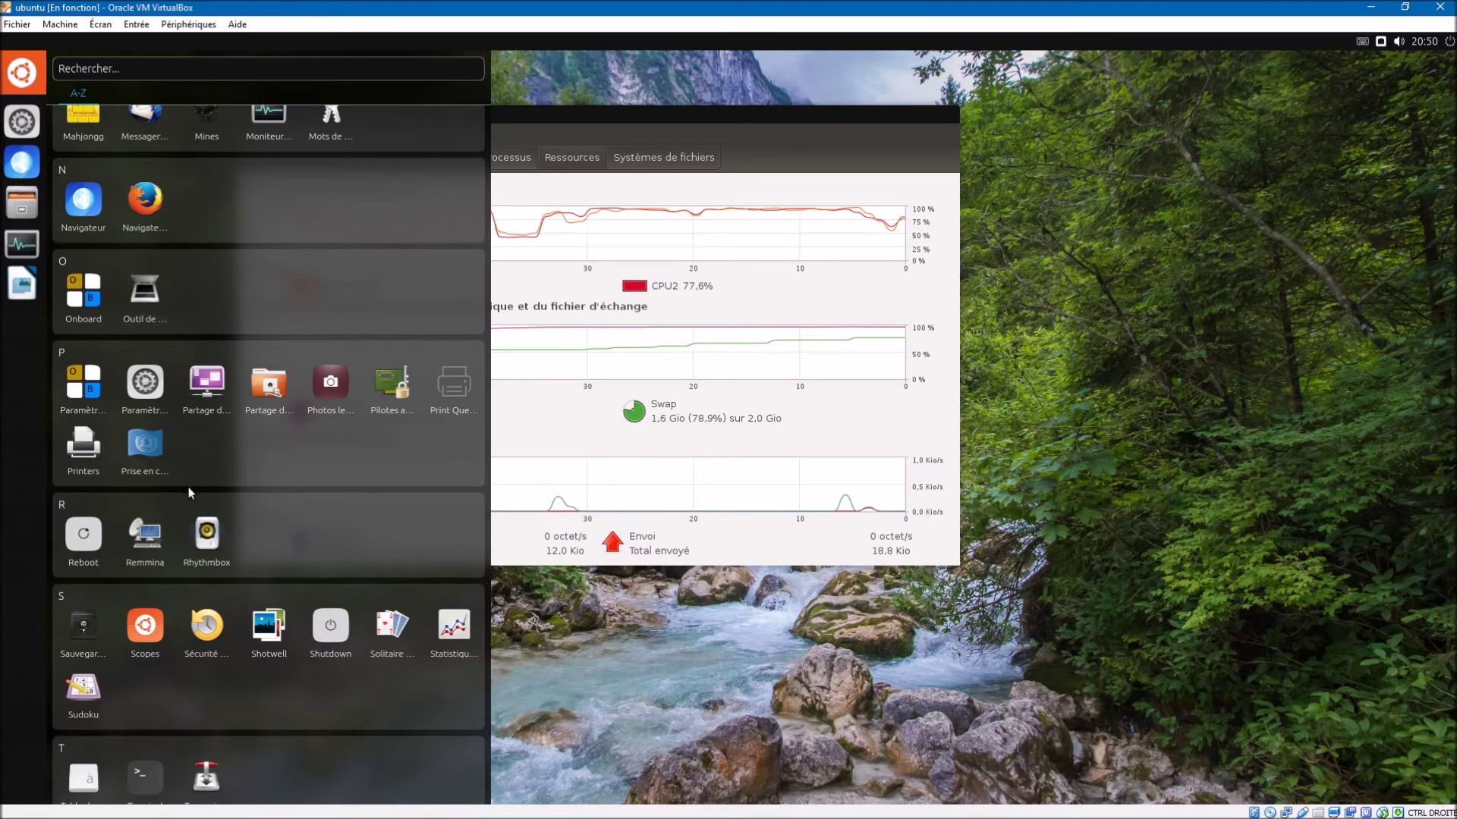
{"action": "scroll", "coordinate": [190, 493], "scroll_direction": "down", "scroll_amount": 5}
{"action": "scroll", "coordinate": [189, 487], "scroll_direction": "down", "scroll_amount": 3}
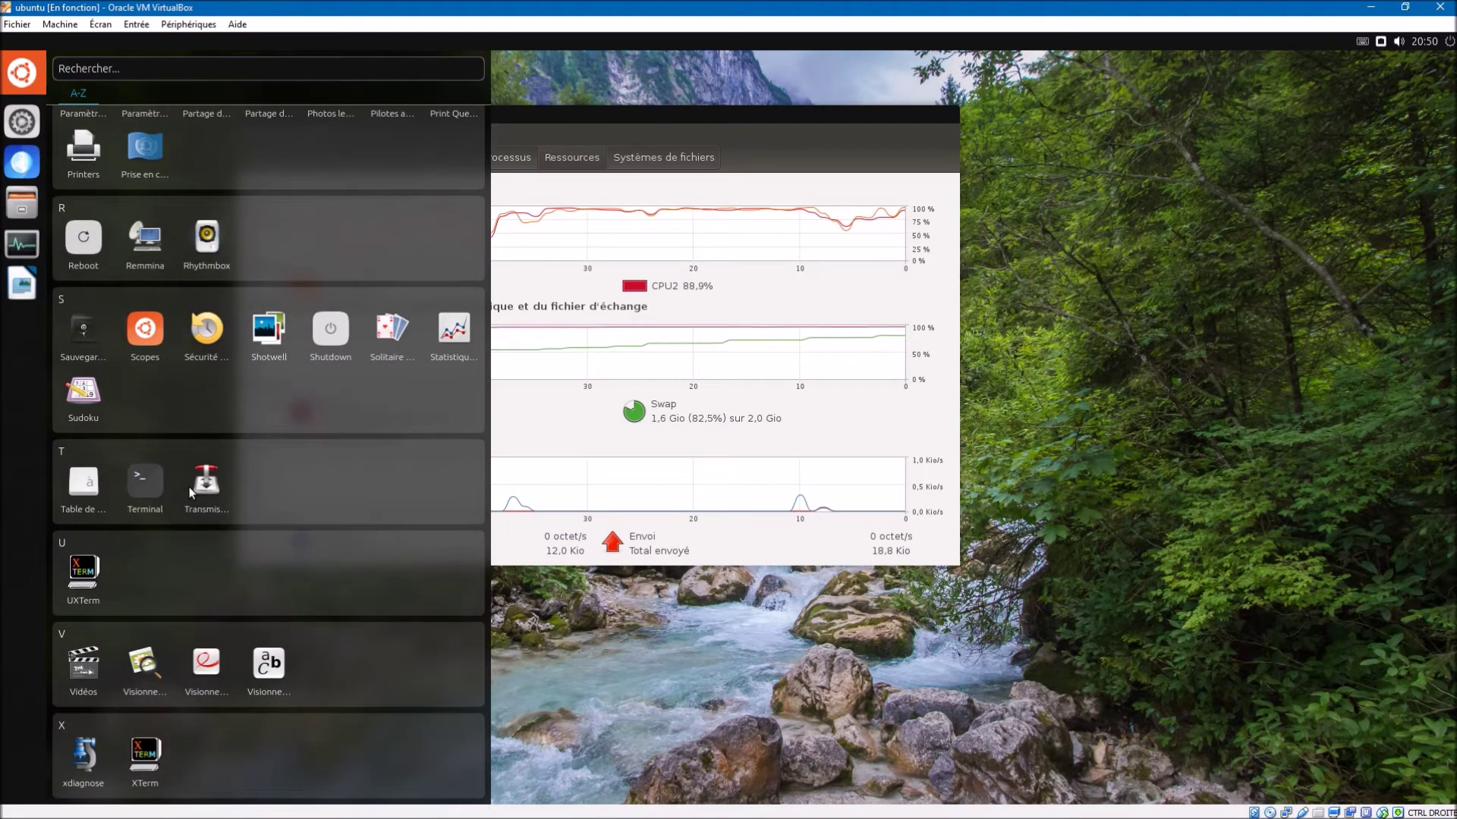
{"action": "scroll", "coordinate": [189, 487], "scroll_direction": "up", "scroll_amount": 3}
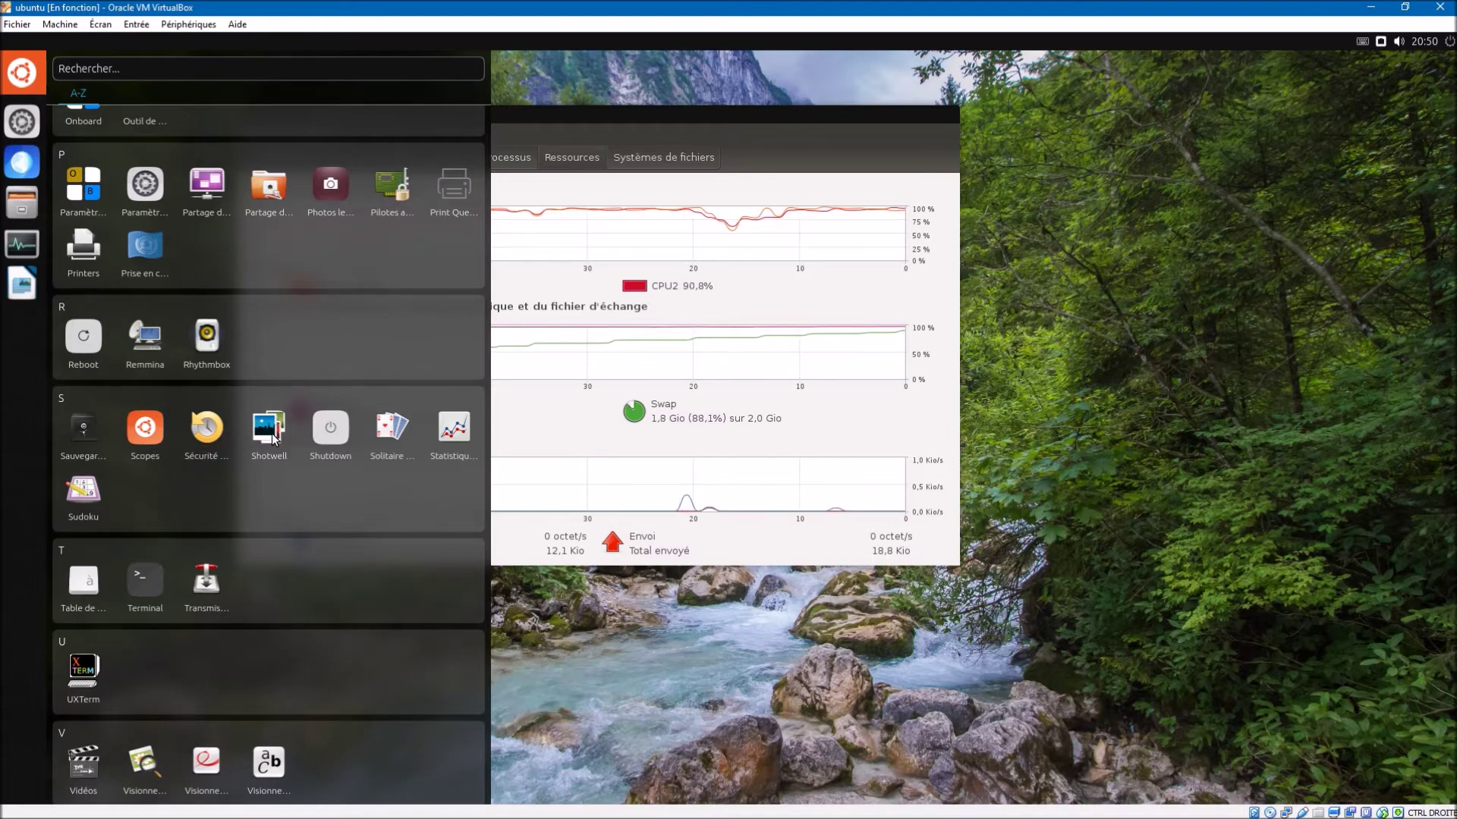
{"action": "scroll", "coordinate": [271, 437], "scroll_direction": "down", "scroll_amount": 2}
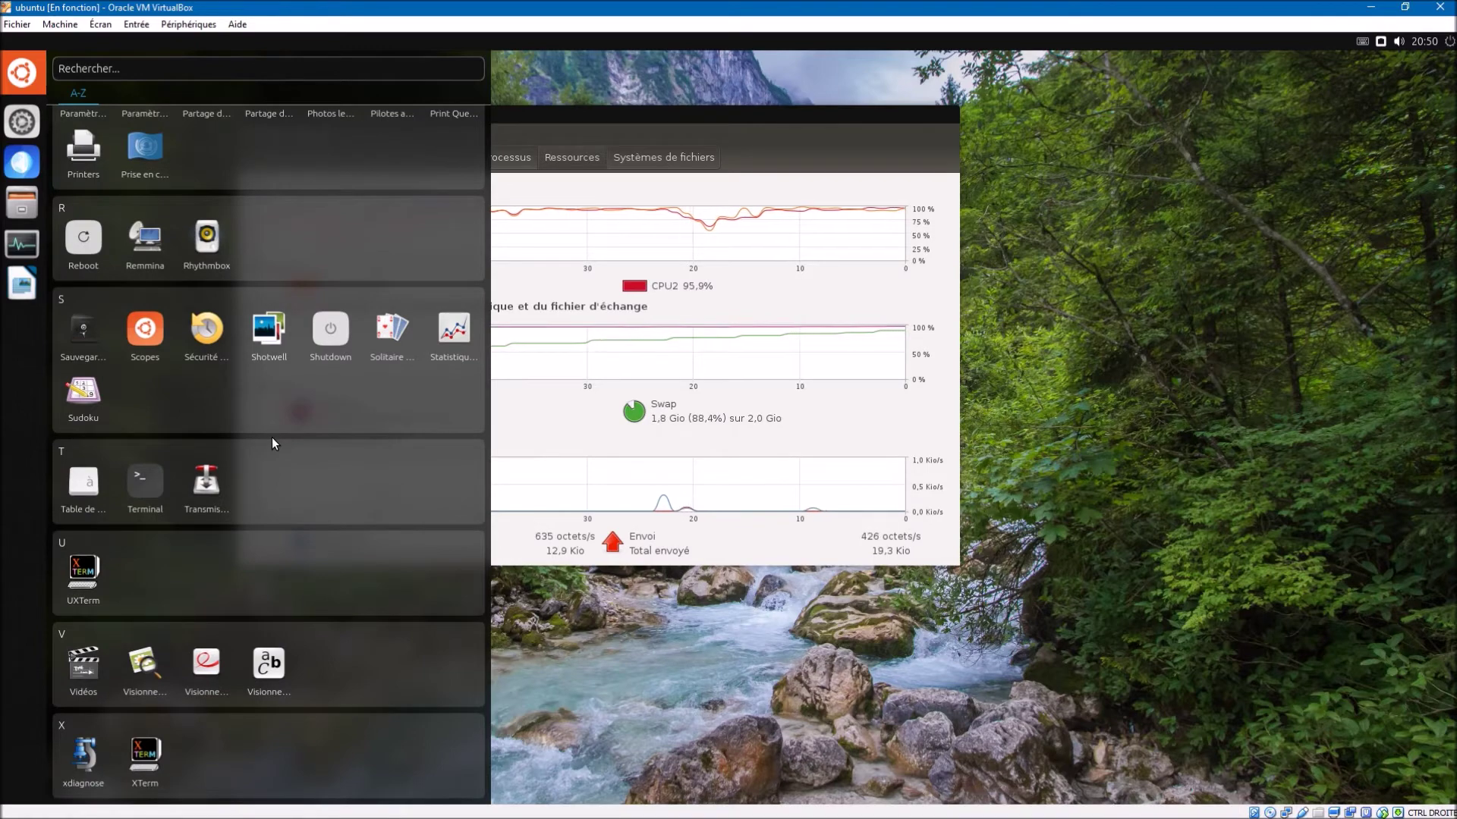
{"action": "left_click", "coordinate": [152, 483]}
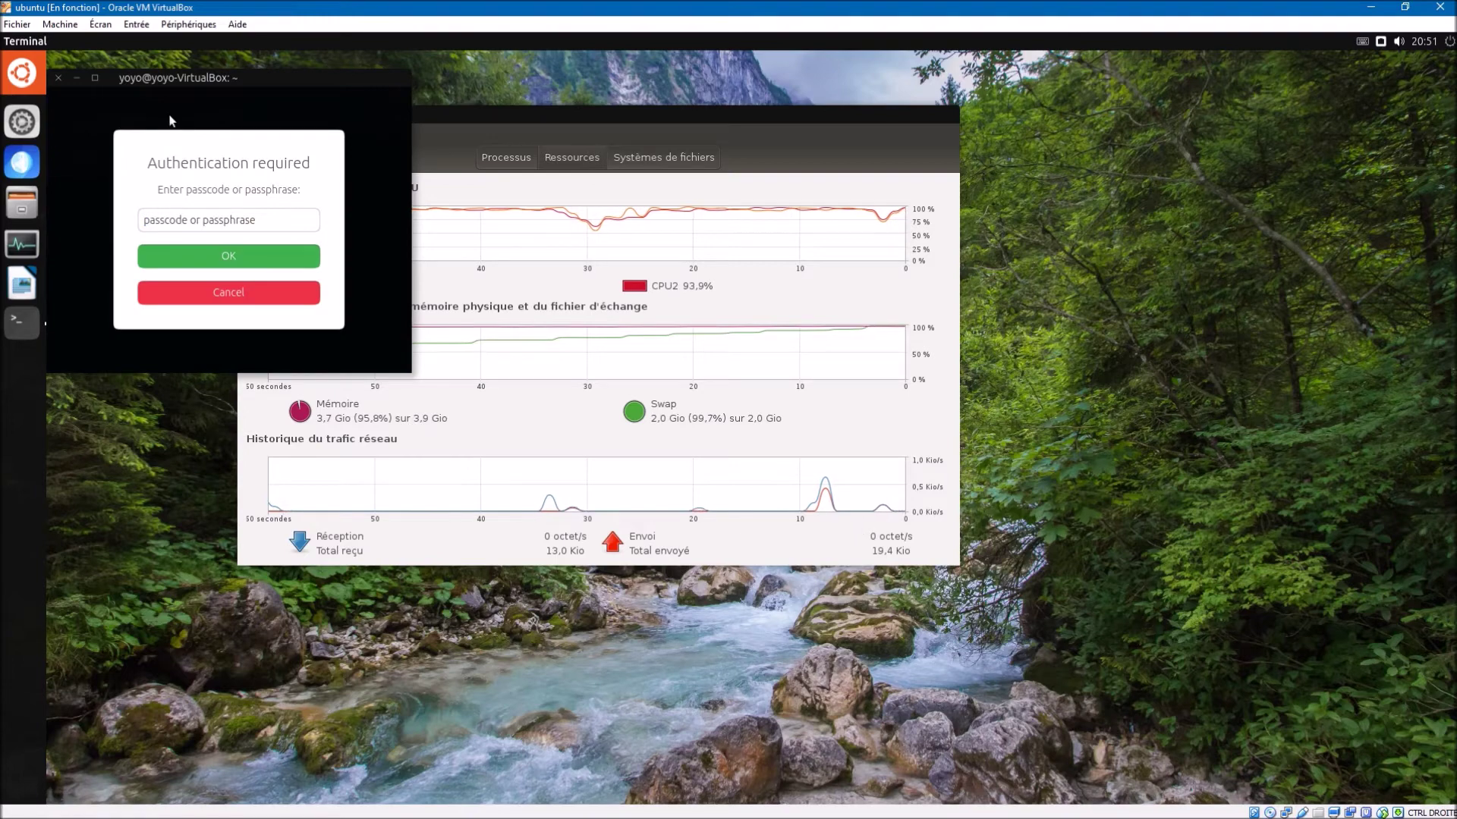
{"action": "type", "text": "•••••0"}
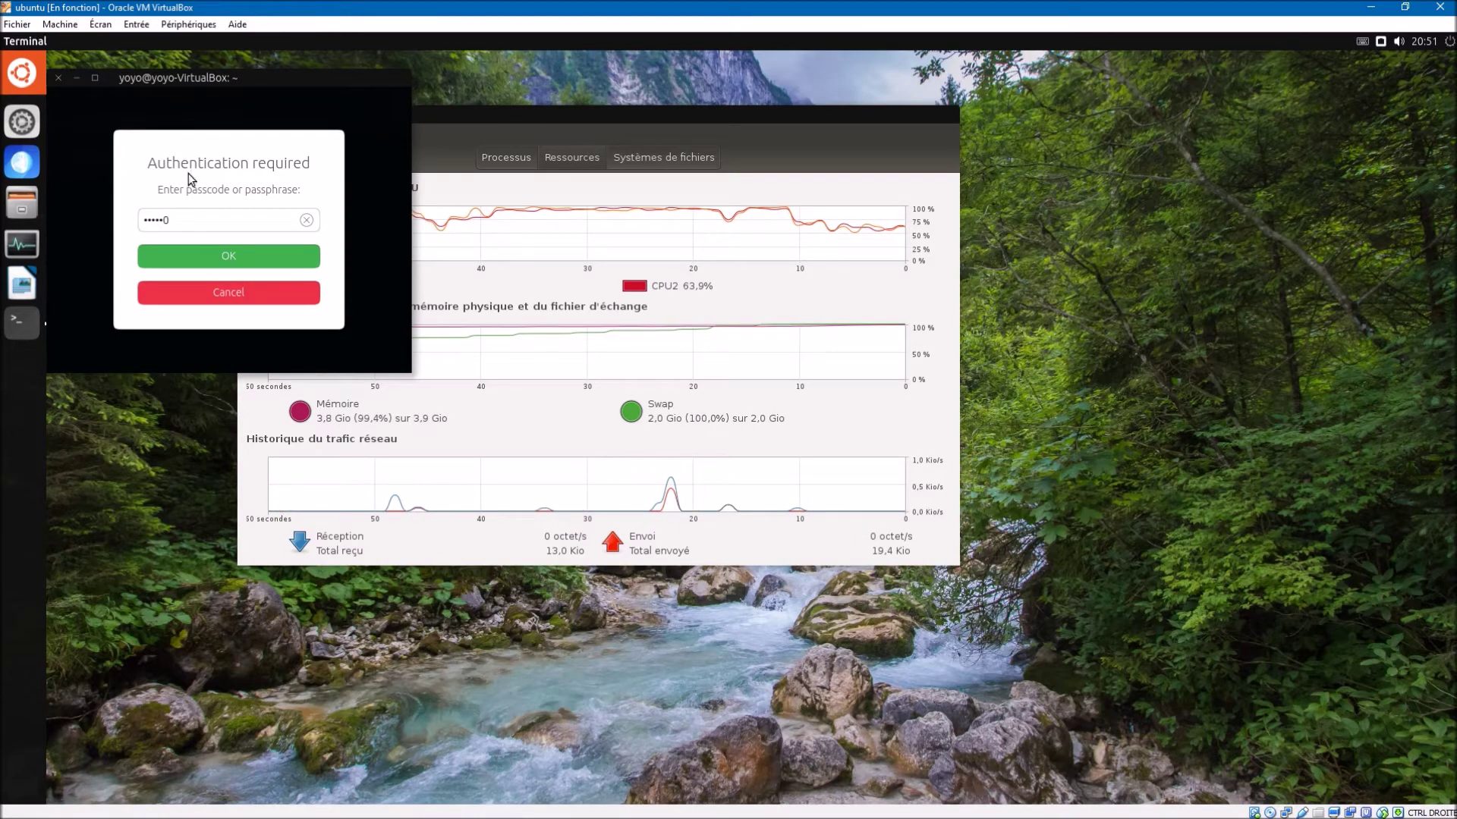
{"action": "key", "text": "Return"}
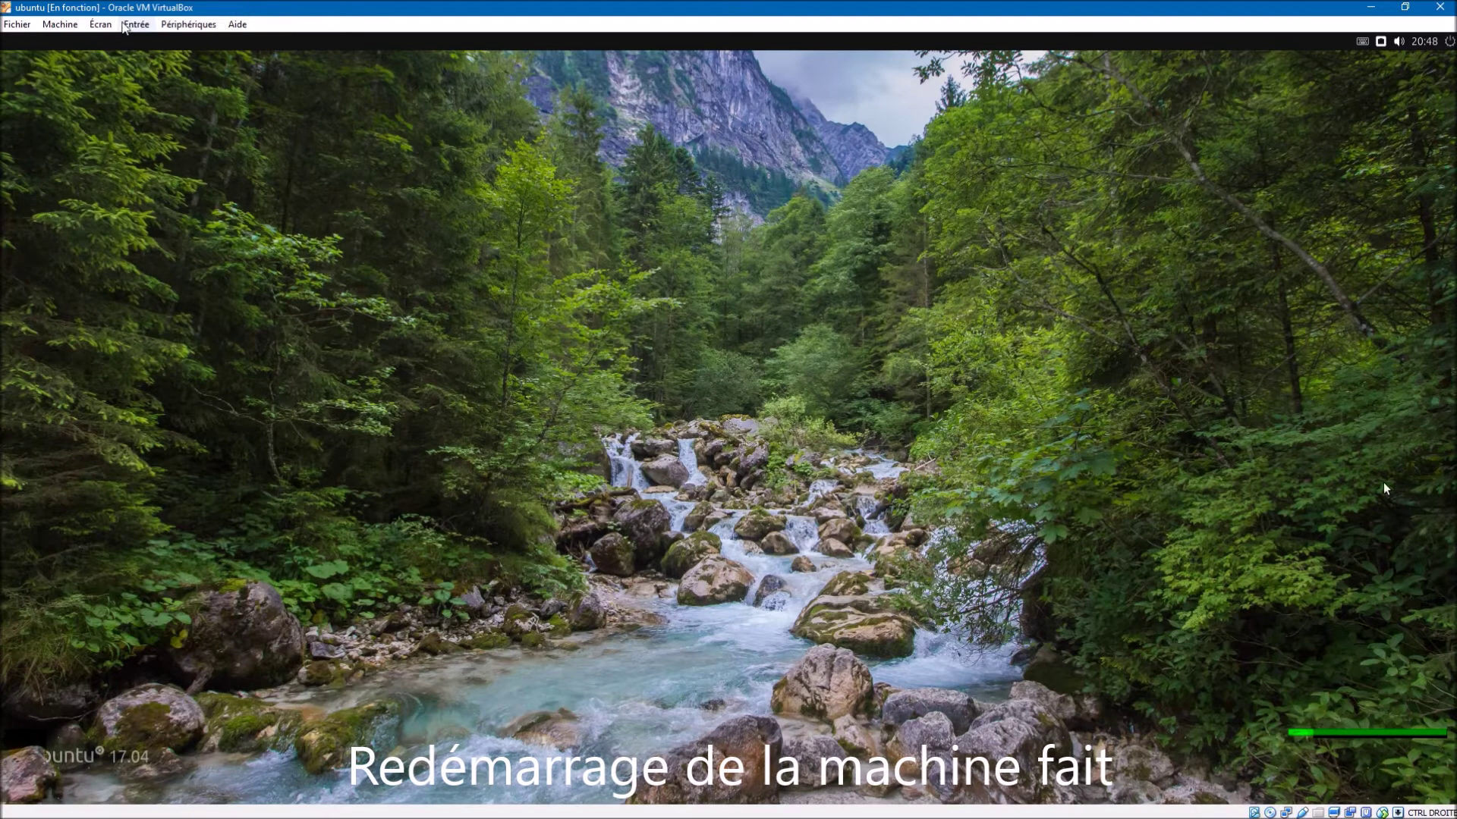
Step: Open Paramètres système with the virtual machine's mouse integration toggled, and view the spread of open windows
{"action": "left_click", "coordinate": [123, 25]}
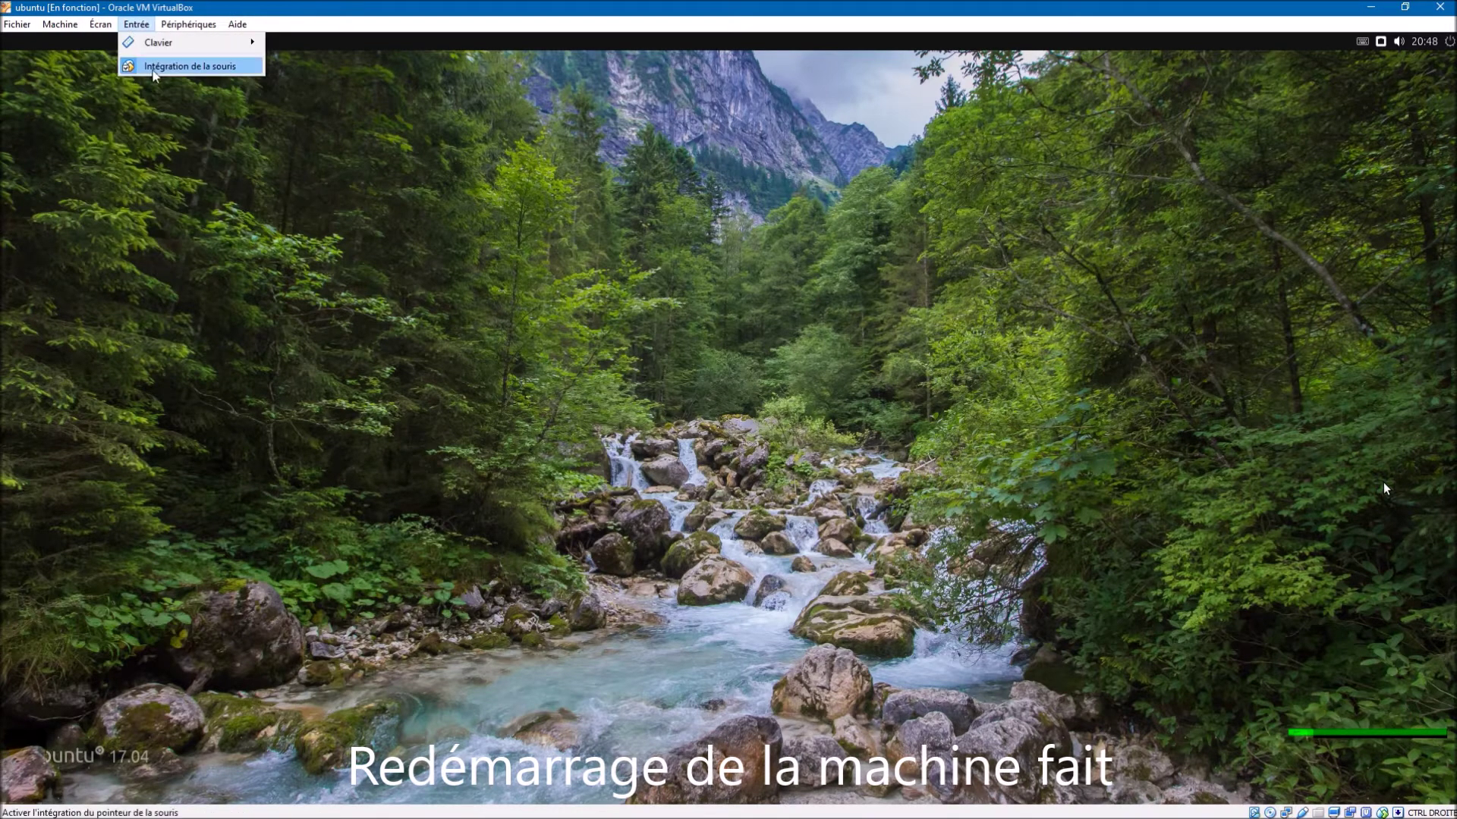
{"action": "left_click", "coordinate": [190, 66]}
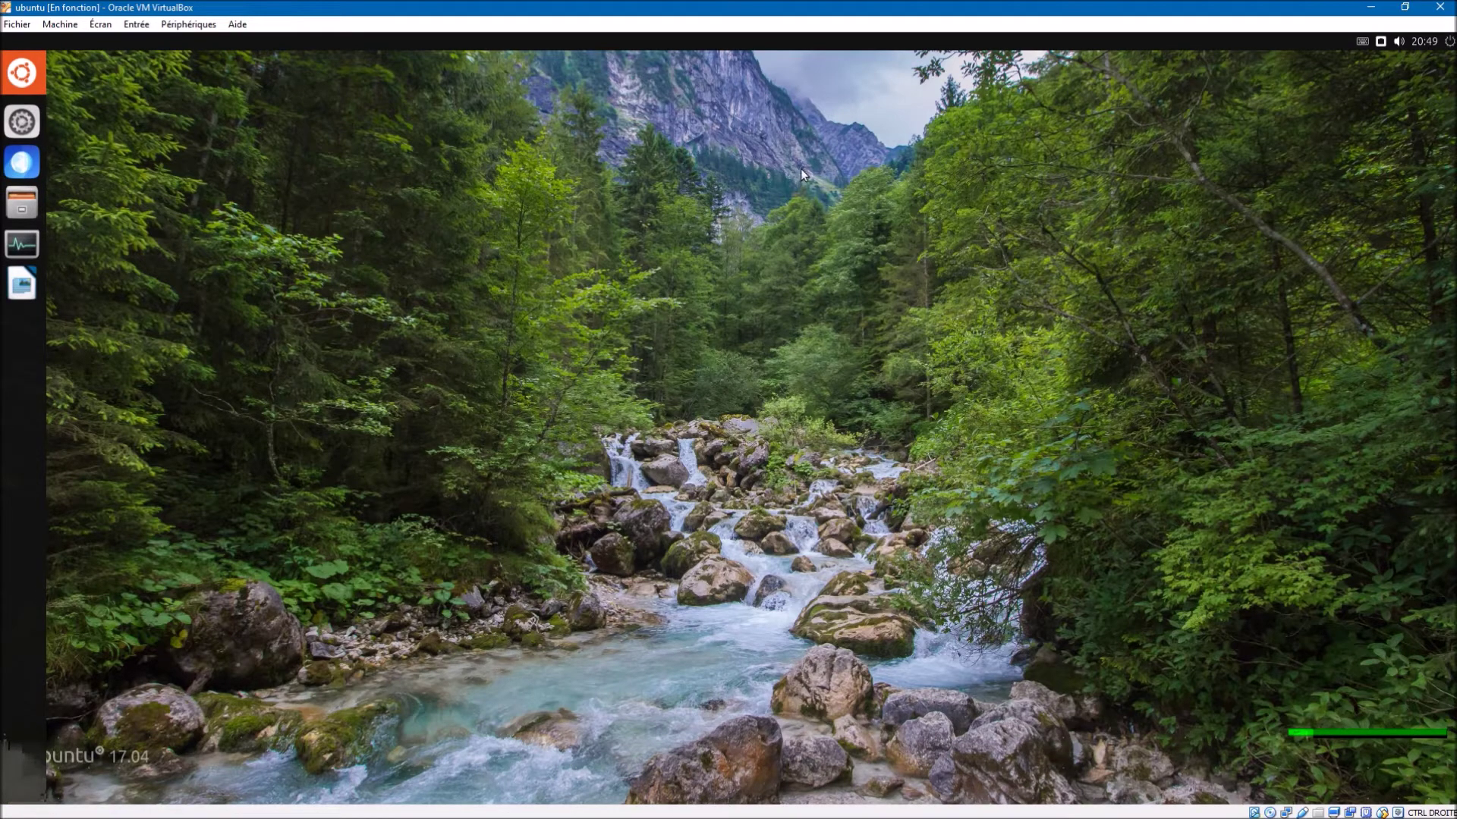
{"action": "left_click", "coordinate": [23, 122]}
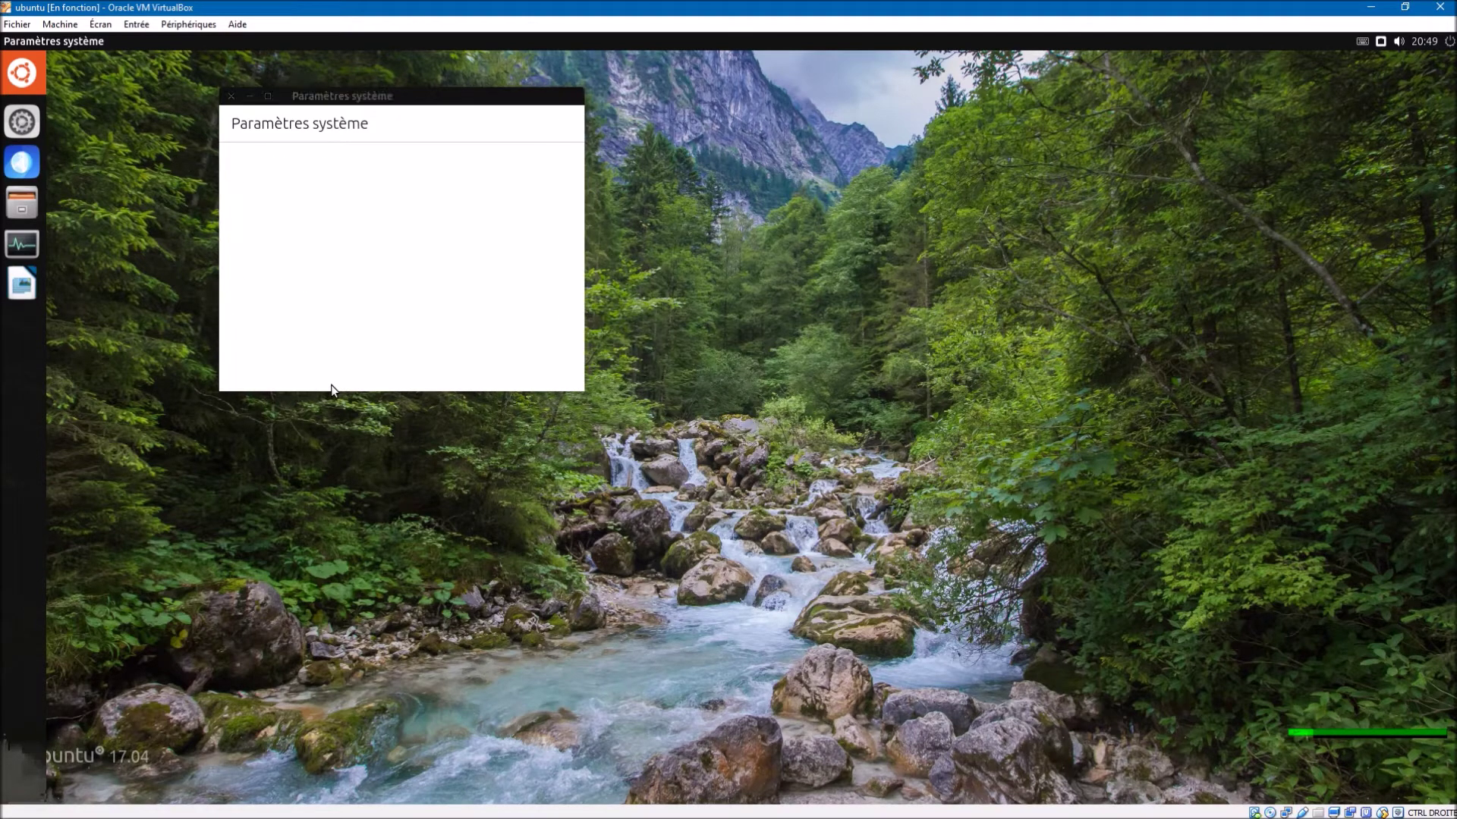
{"action": "mouse_move", "coordinate": [1455, 461]}
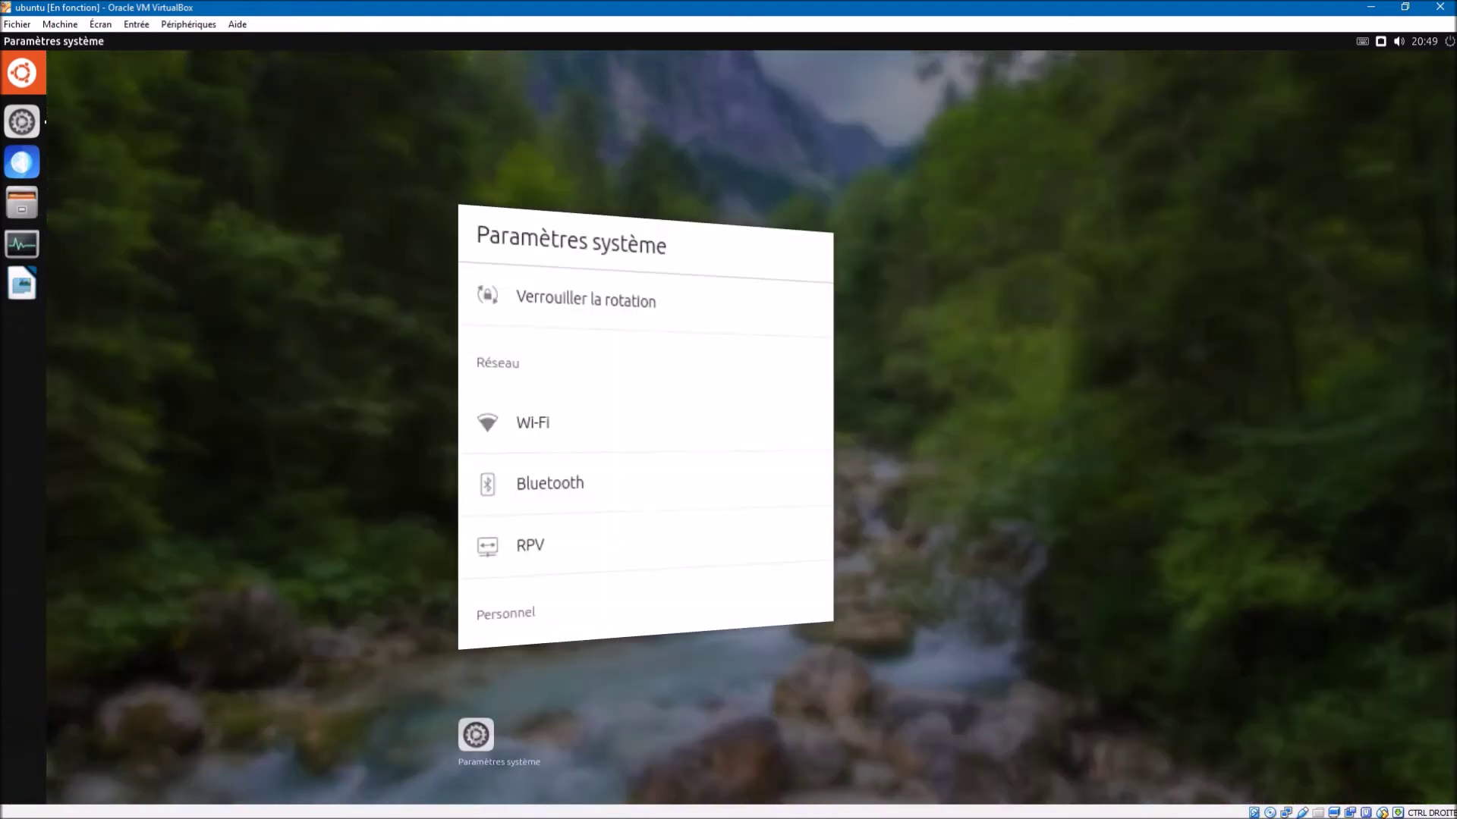
{"action": "left_click", "coordinate": [1018, 471]}
Step: Open the Fichiers file manager and switch to its Dossier personnel window through the window spread
{"action": "mouse_move", "coordinate": [2, 96]}
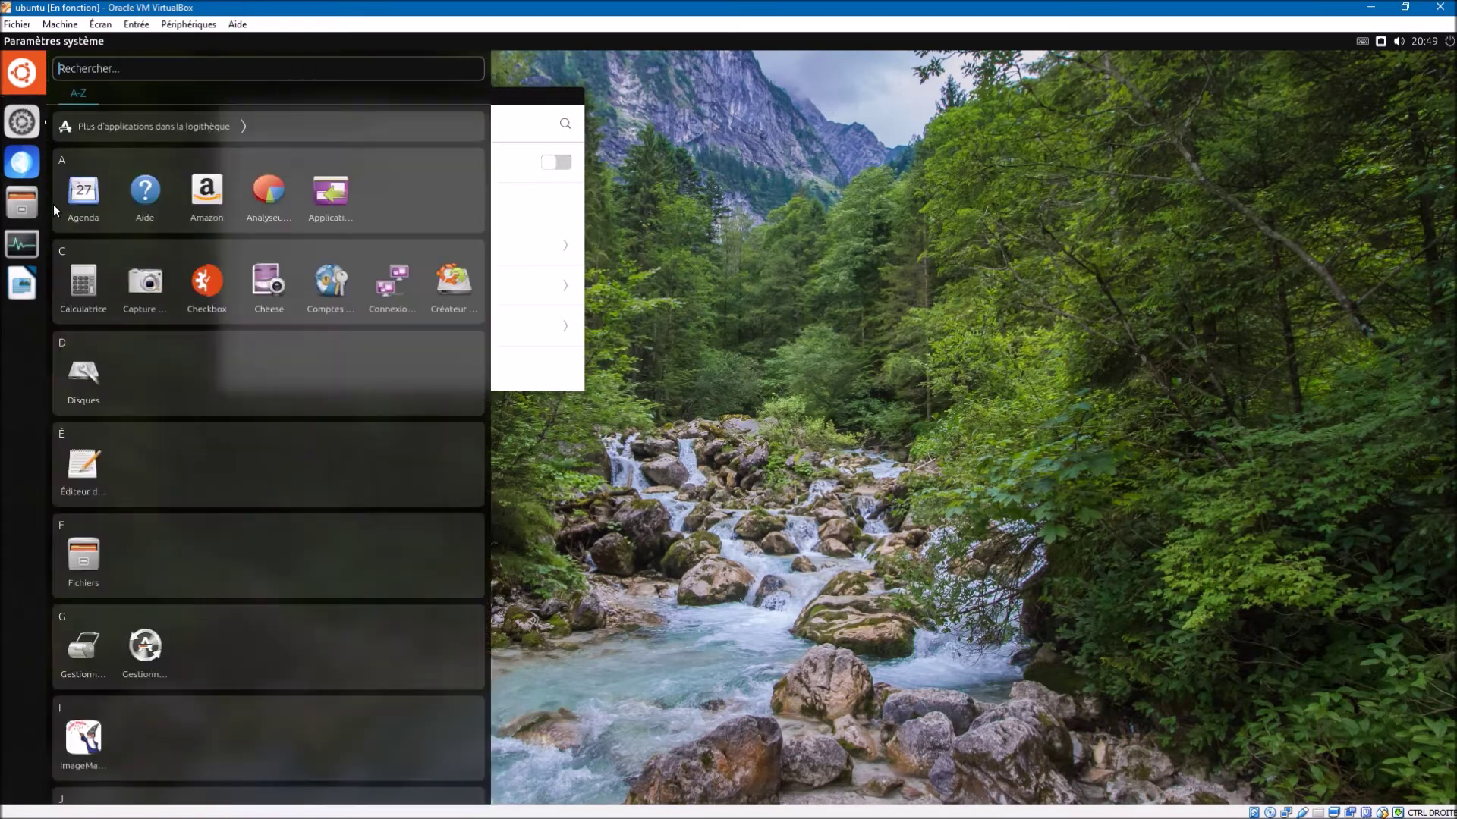
{"action": "left_click", "coordinate": [33, 202]}
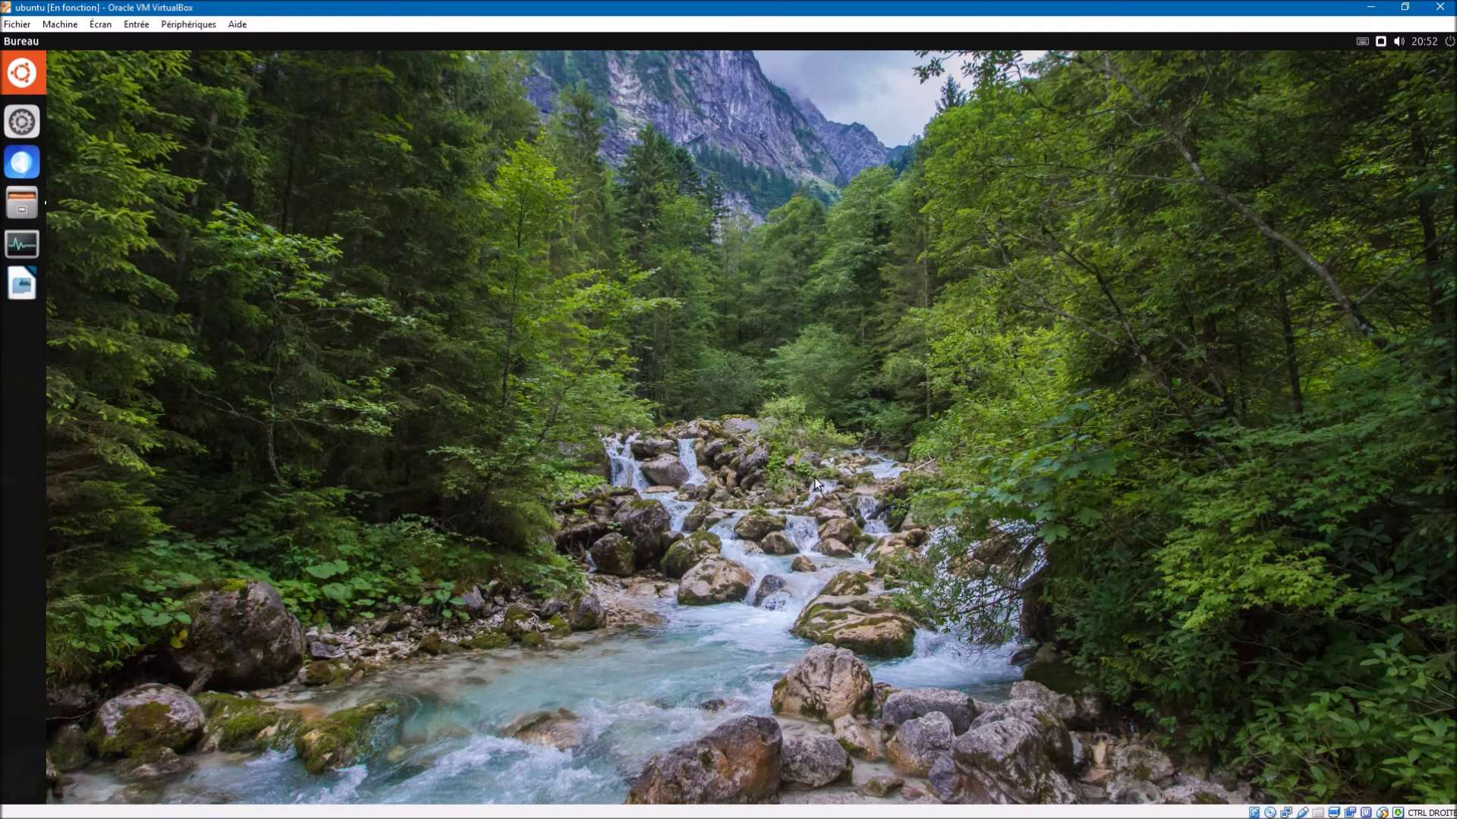
{"action": "key", "text": "alt+Tab"}
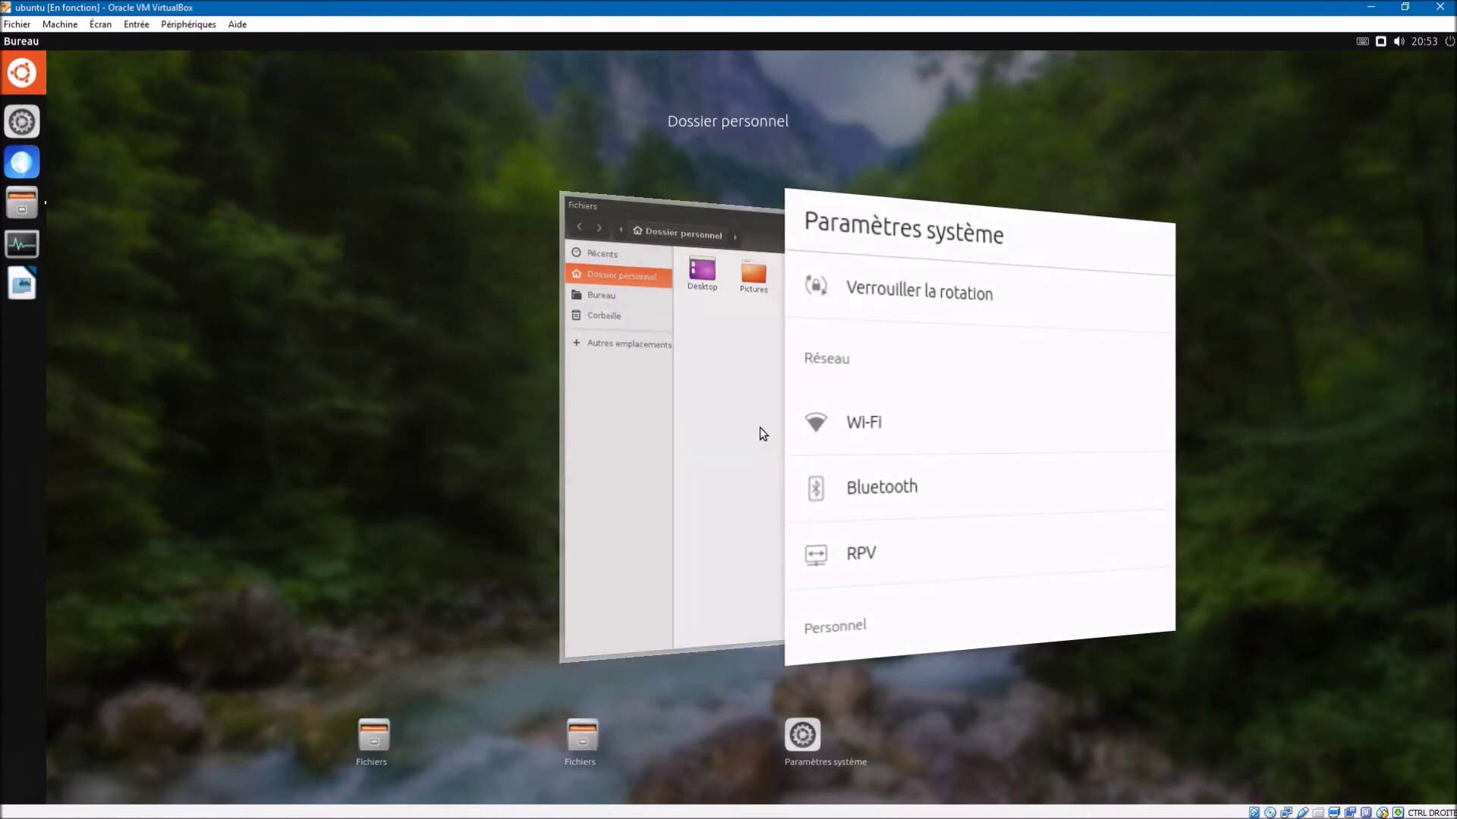
{"action": "left_click", "coordinate": [716, 435]}
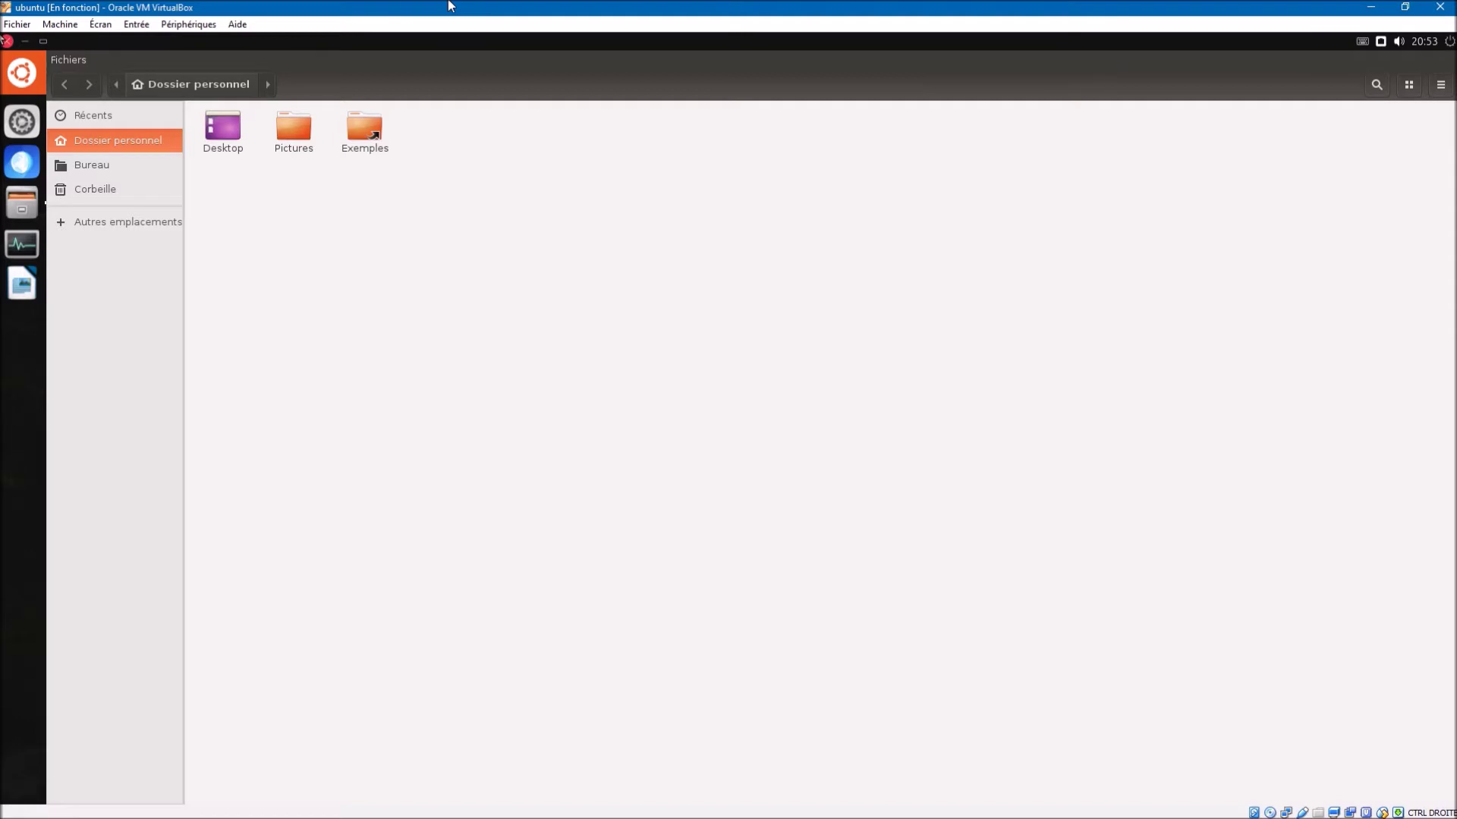
Step: Toggle the virtual machine's mouse integration, and switch Mode ordinateur off and back on in the Système indicator
{"action": "left_click", "coordinate": [136, 24]}
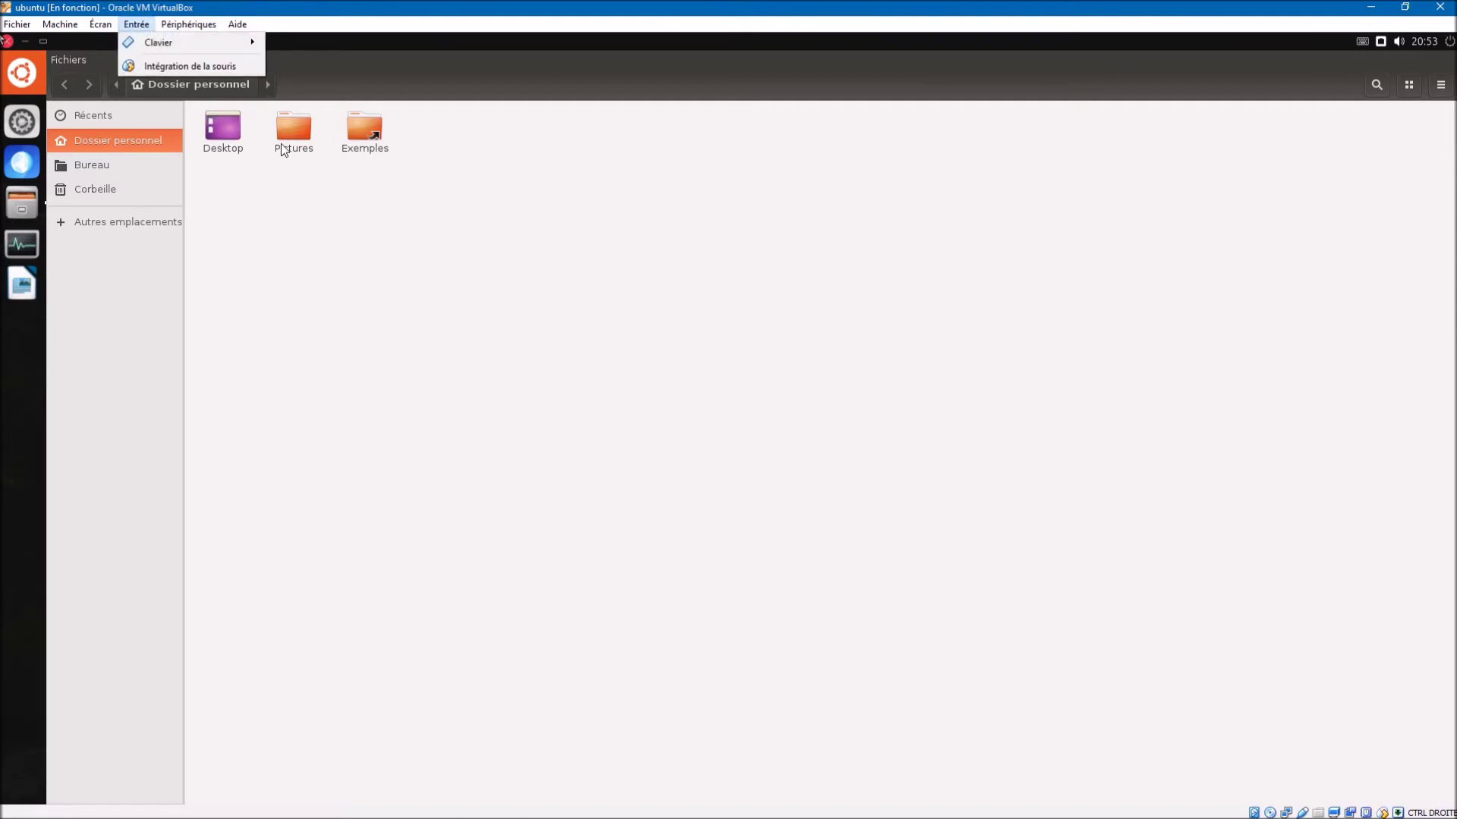
{"action": "left_click", "coordinate": [227, 68]}
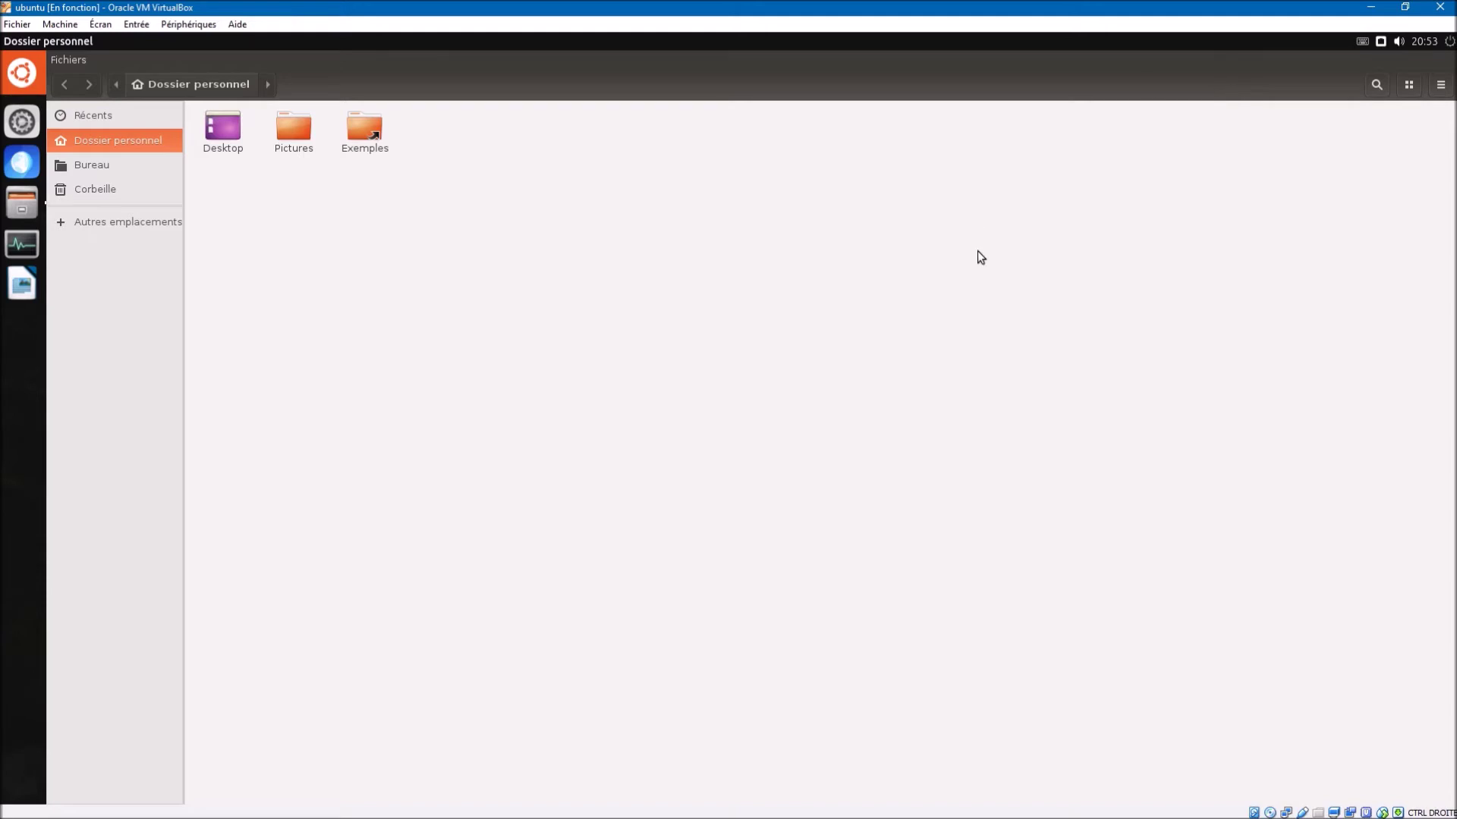
{"action": "left_click", "coordinate": [126, 23]}
{"action": "left_click", "coordinate": [127, 67]}
{"action": "left_click", "coordinate": [1449, 41]}
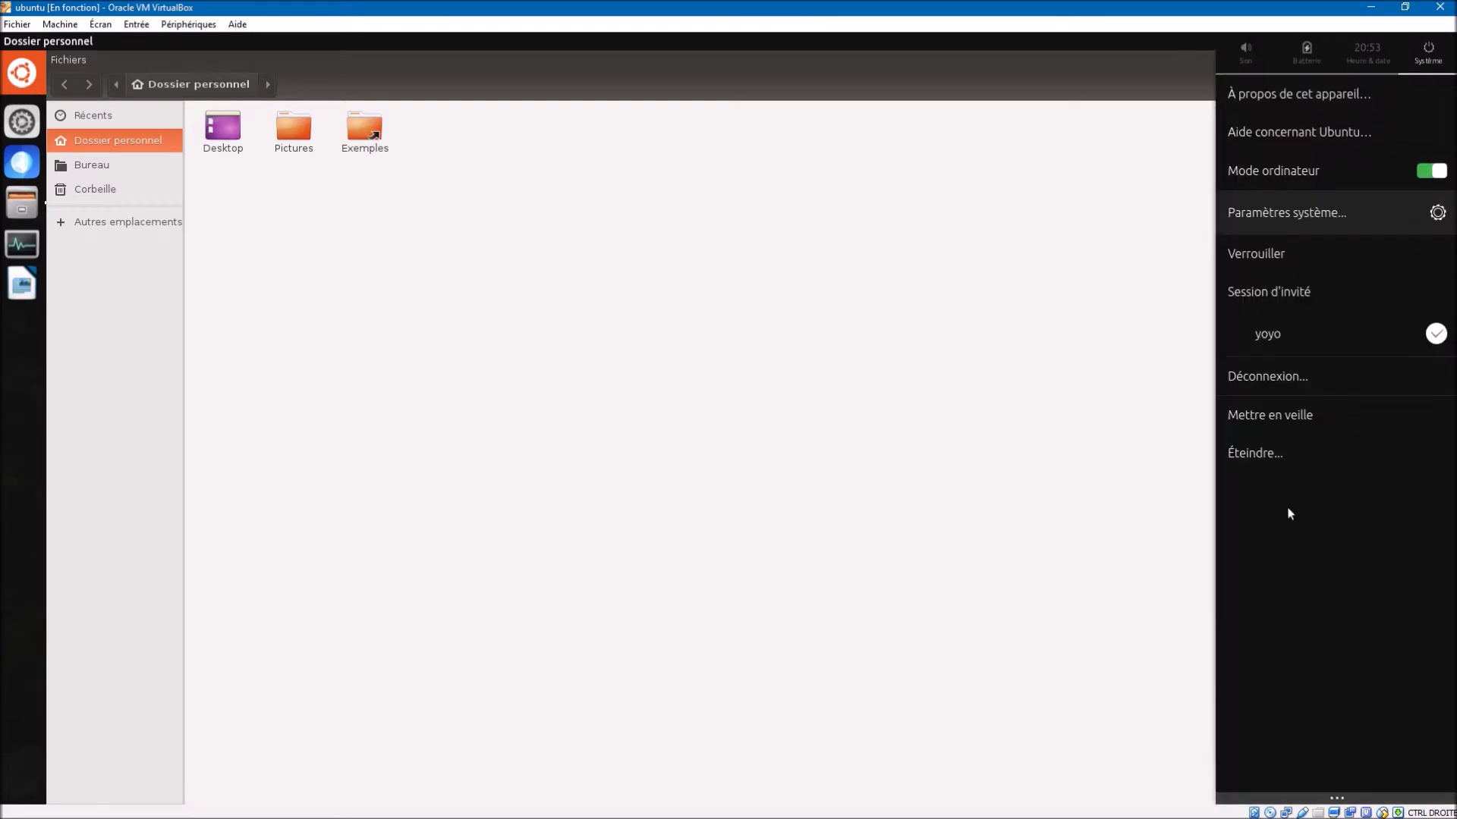
{"action": "left_click", "coordinate": [1321, 168]}
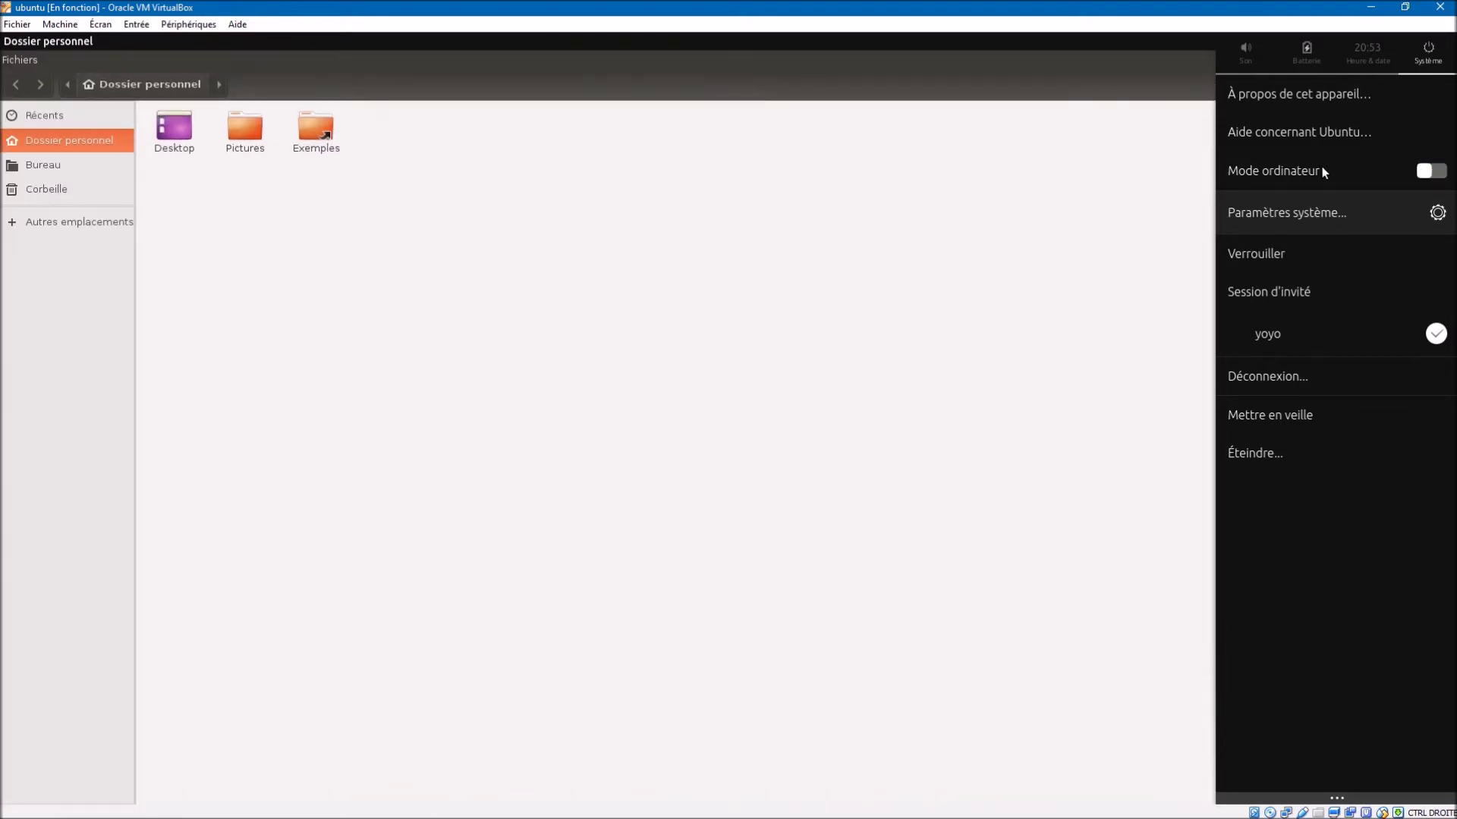
{"action": "left_click", "coordinate": [1322, 170]}
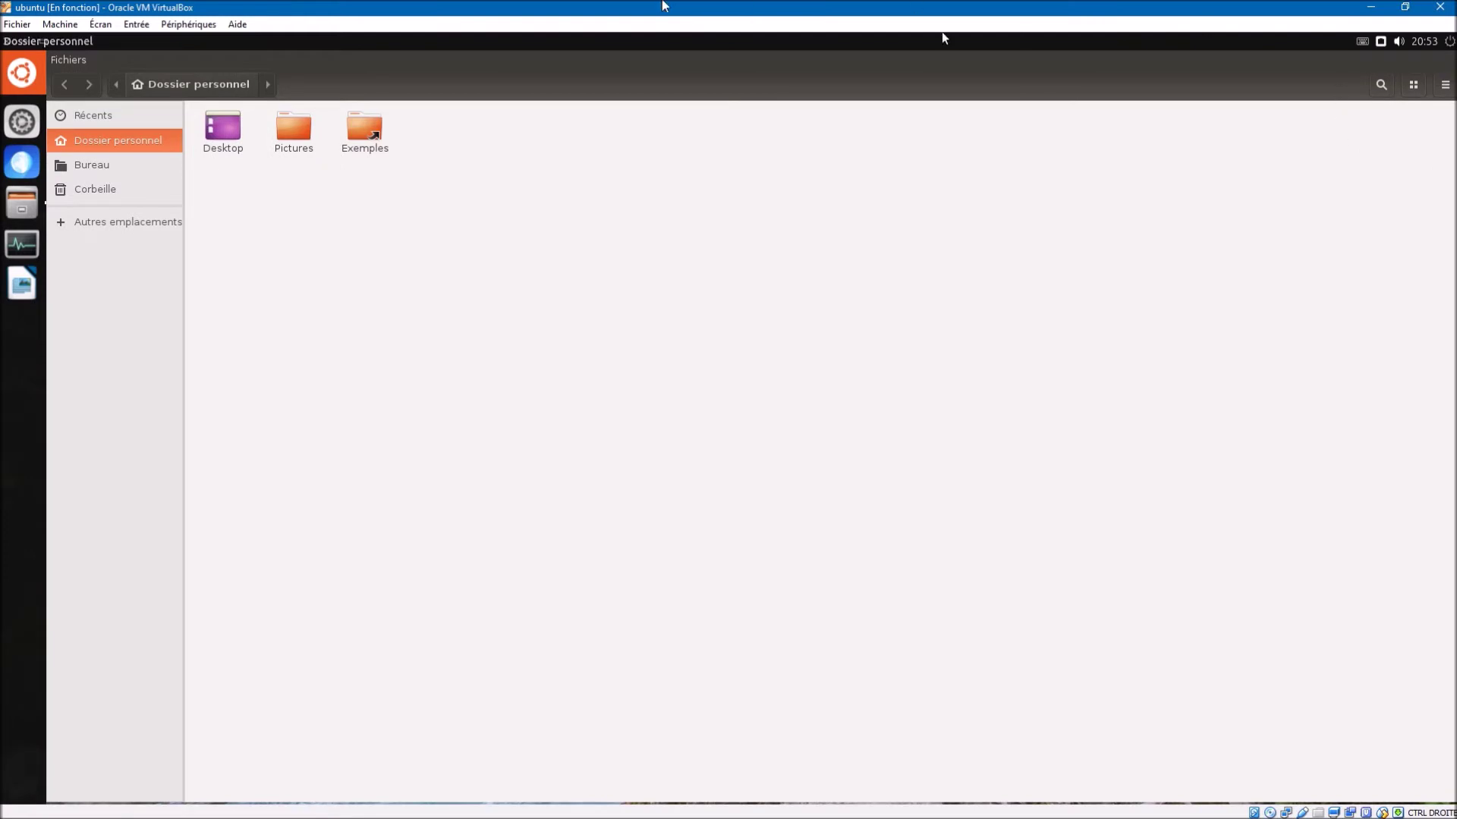
Step: Show the window spread and review the Système, Son, Batterie and Heure & date indicator pages
{"action": "mouse_move", "coordinate": [1454, 8]}
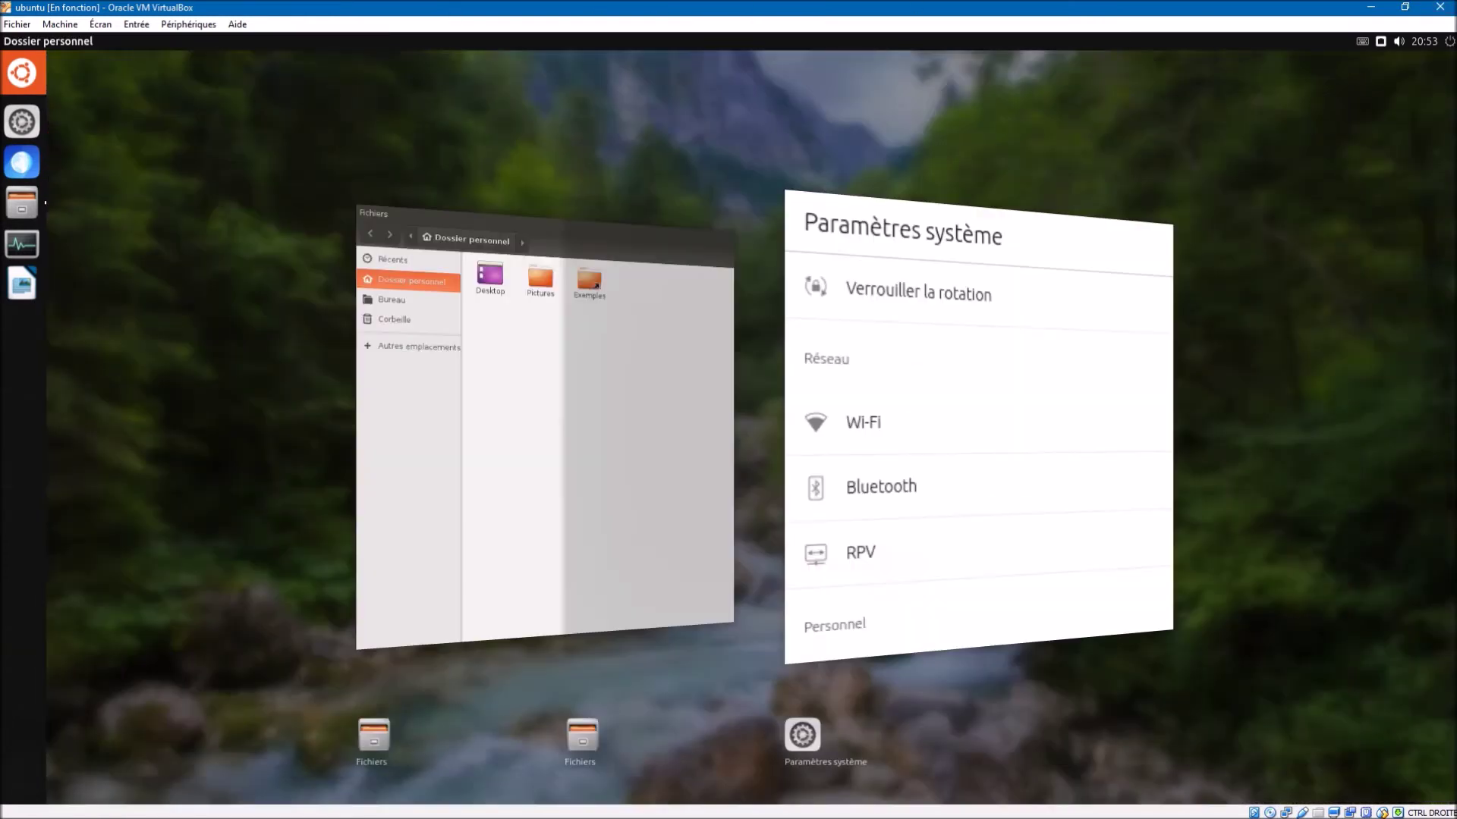
{"action": "left_click", "coordinate": [1450, 43]}
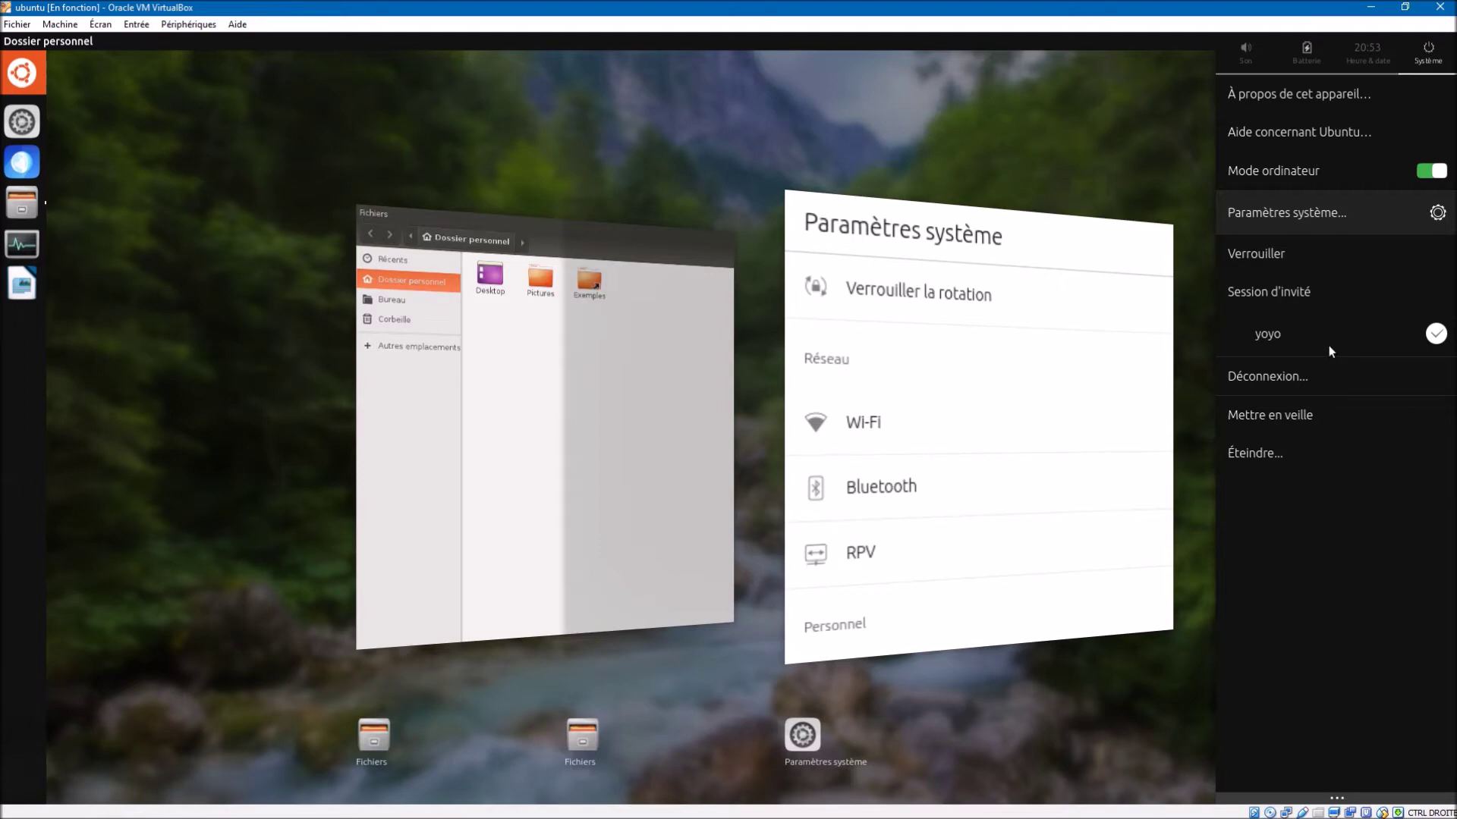
{"action": "left_click", "coordinate": [1262, 50]}
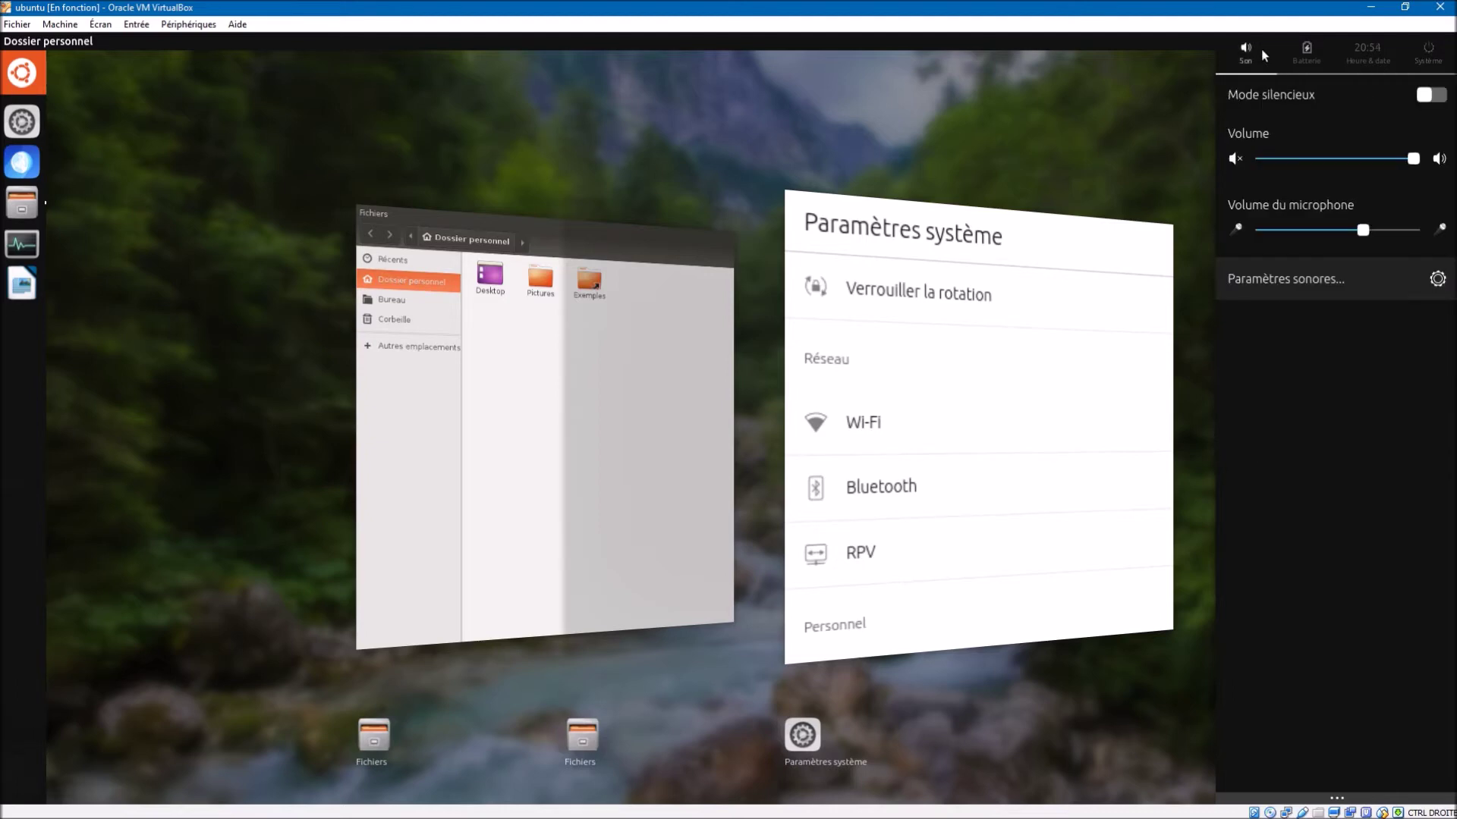
{"action": "left_click", "coordinate": [1302, 54]}
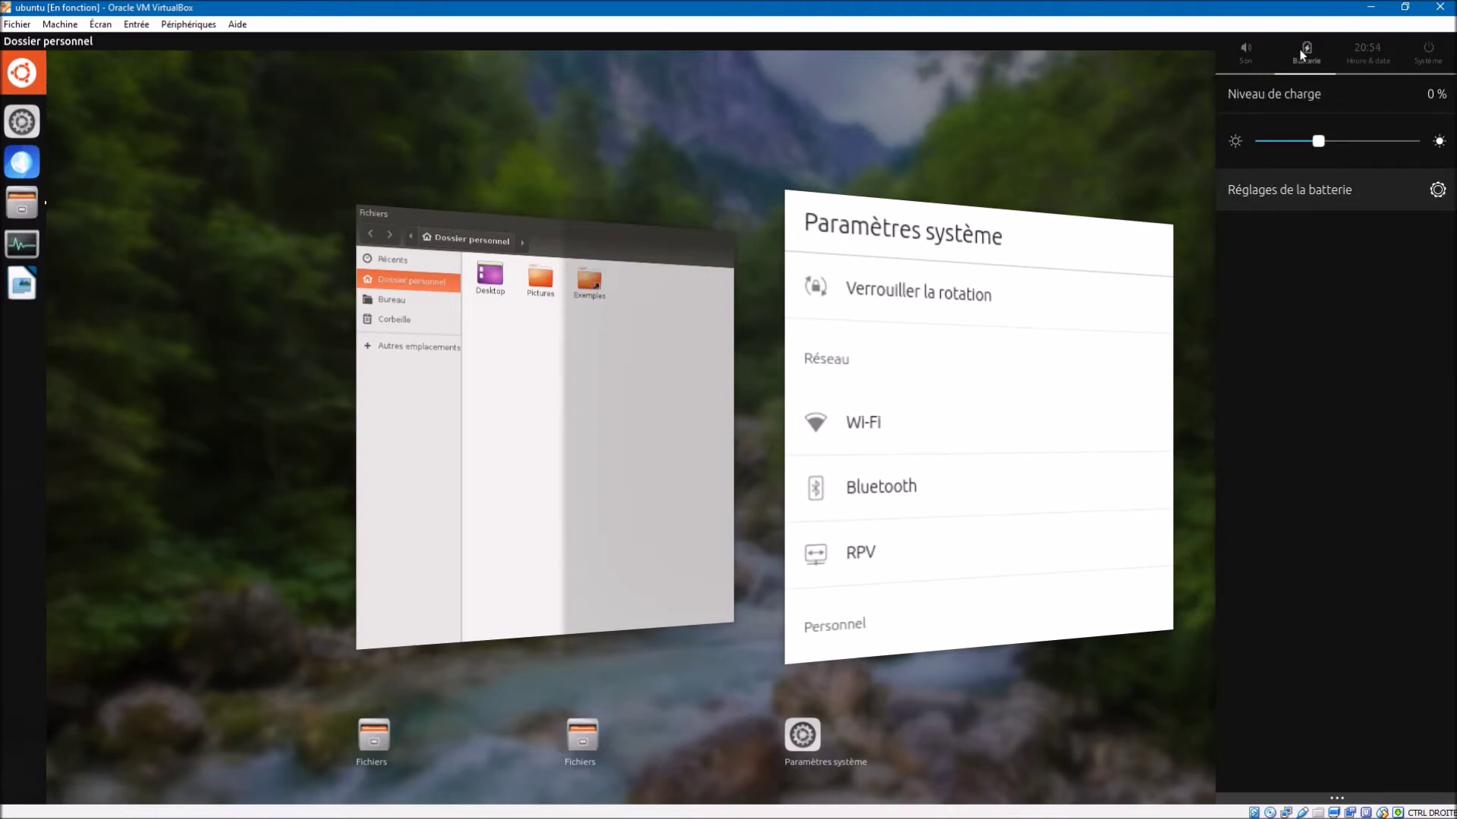
{"action": "left_click", "coordinate": [1358, 51]}
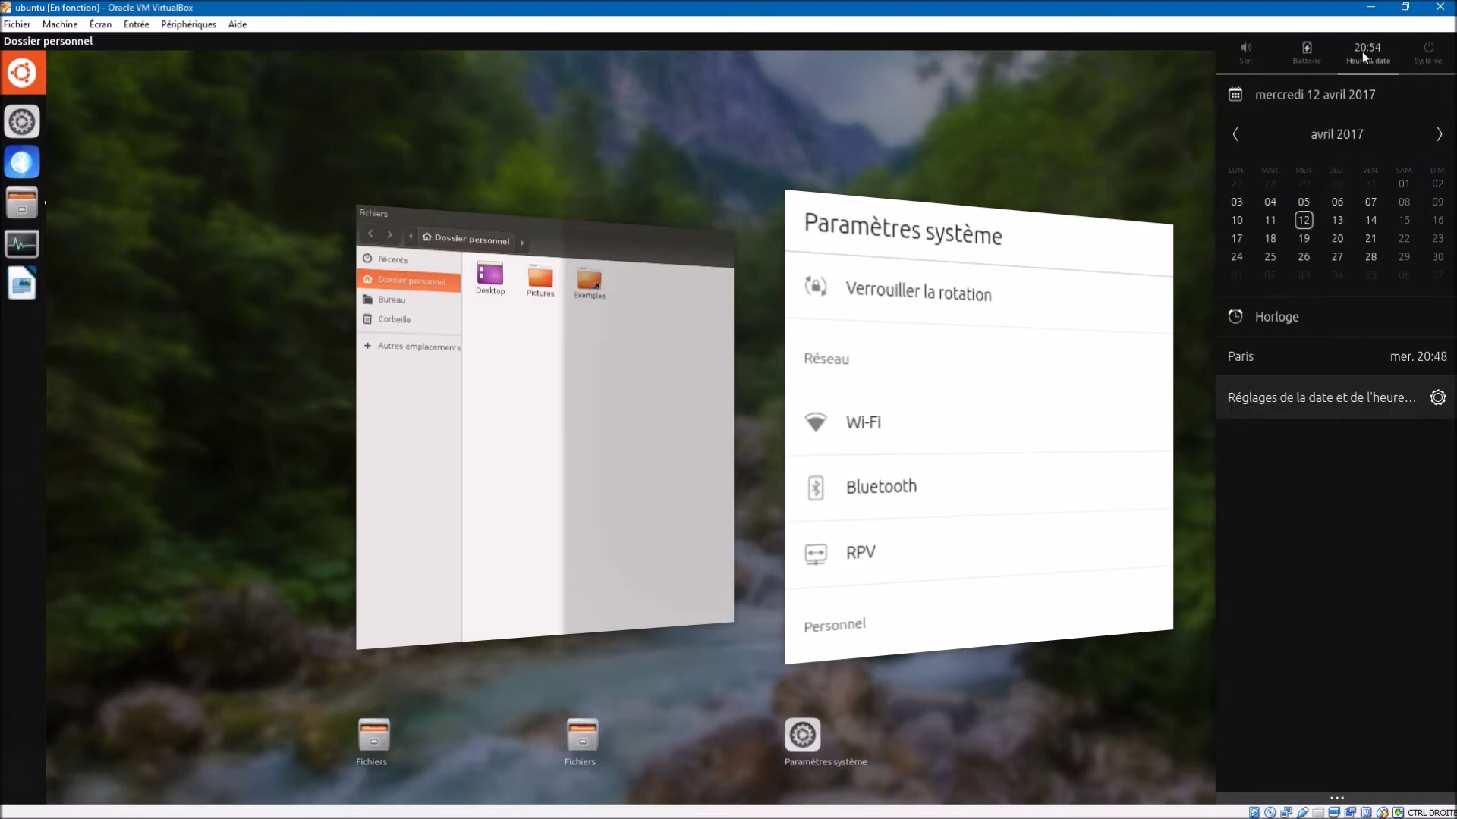
{"action": "left_click", "coordinate": [1244, 47]}
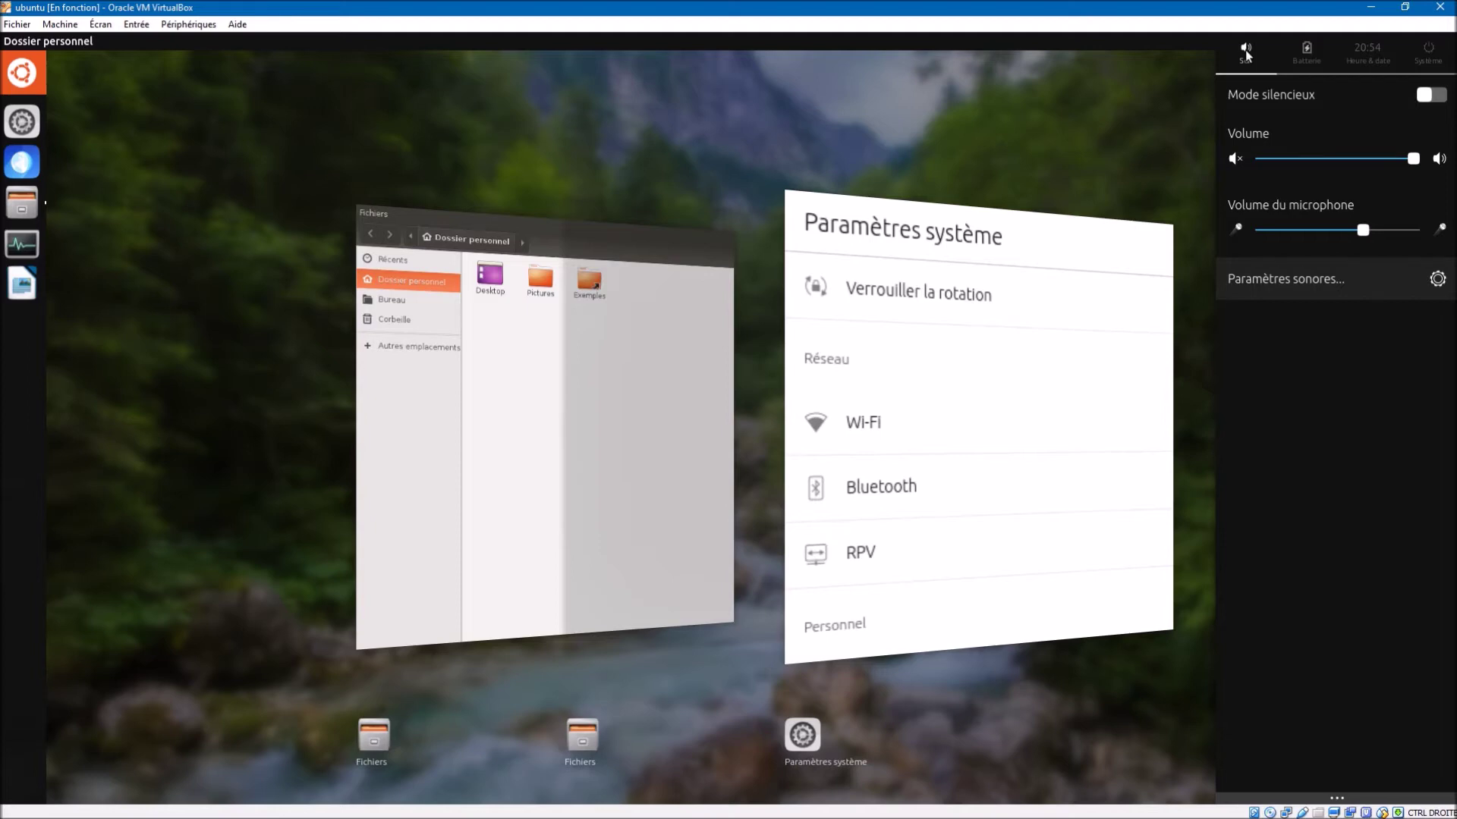
{"action": "left_click", "coordinate": [1163, 102]}
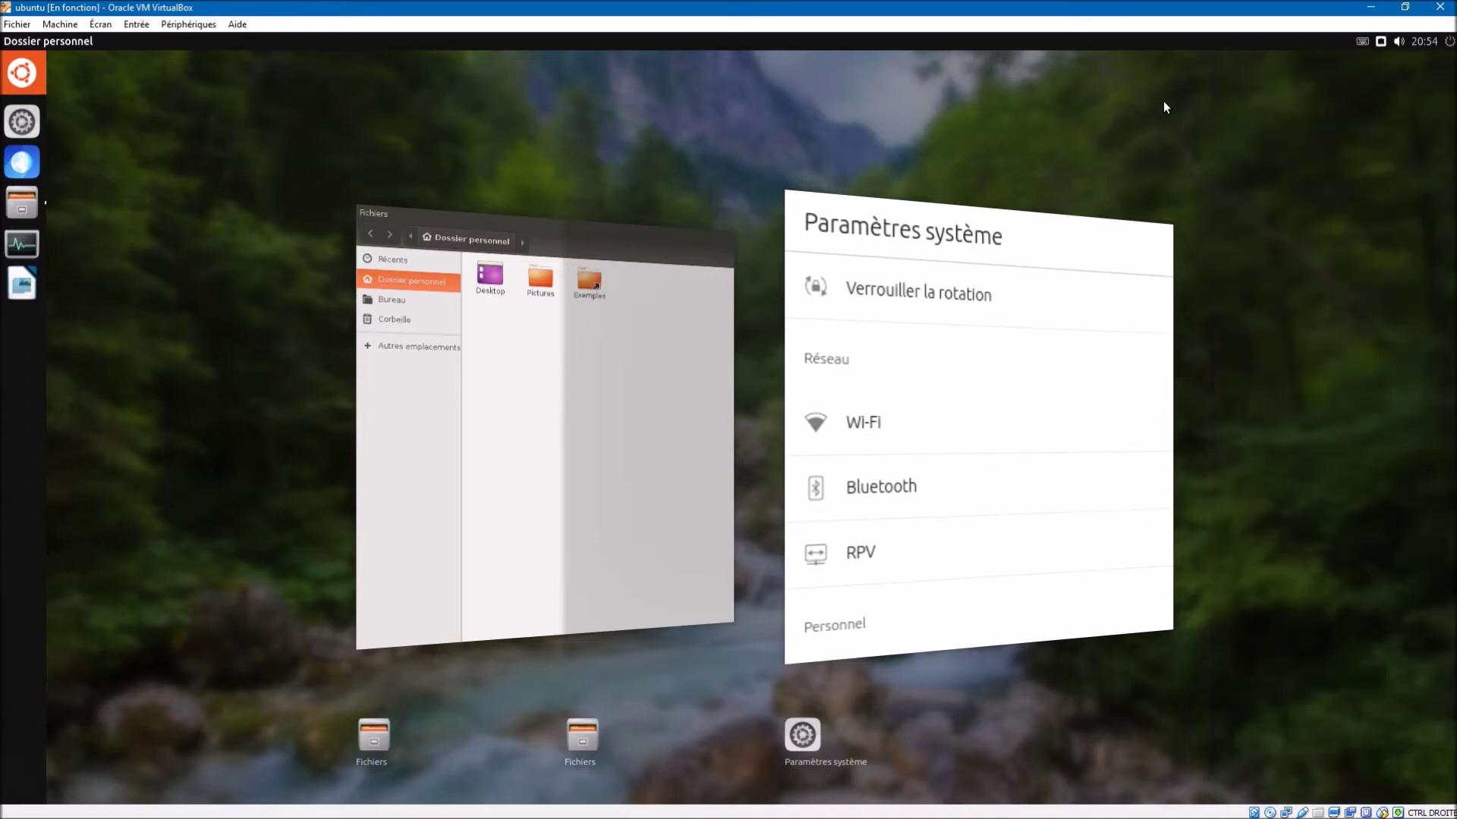
Step: Select the Bureau window from the spread, and close the Fichiers windows and Paramètres système
{"action": "mouse_move", "coordinate": [725, 167]}
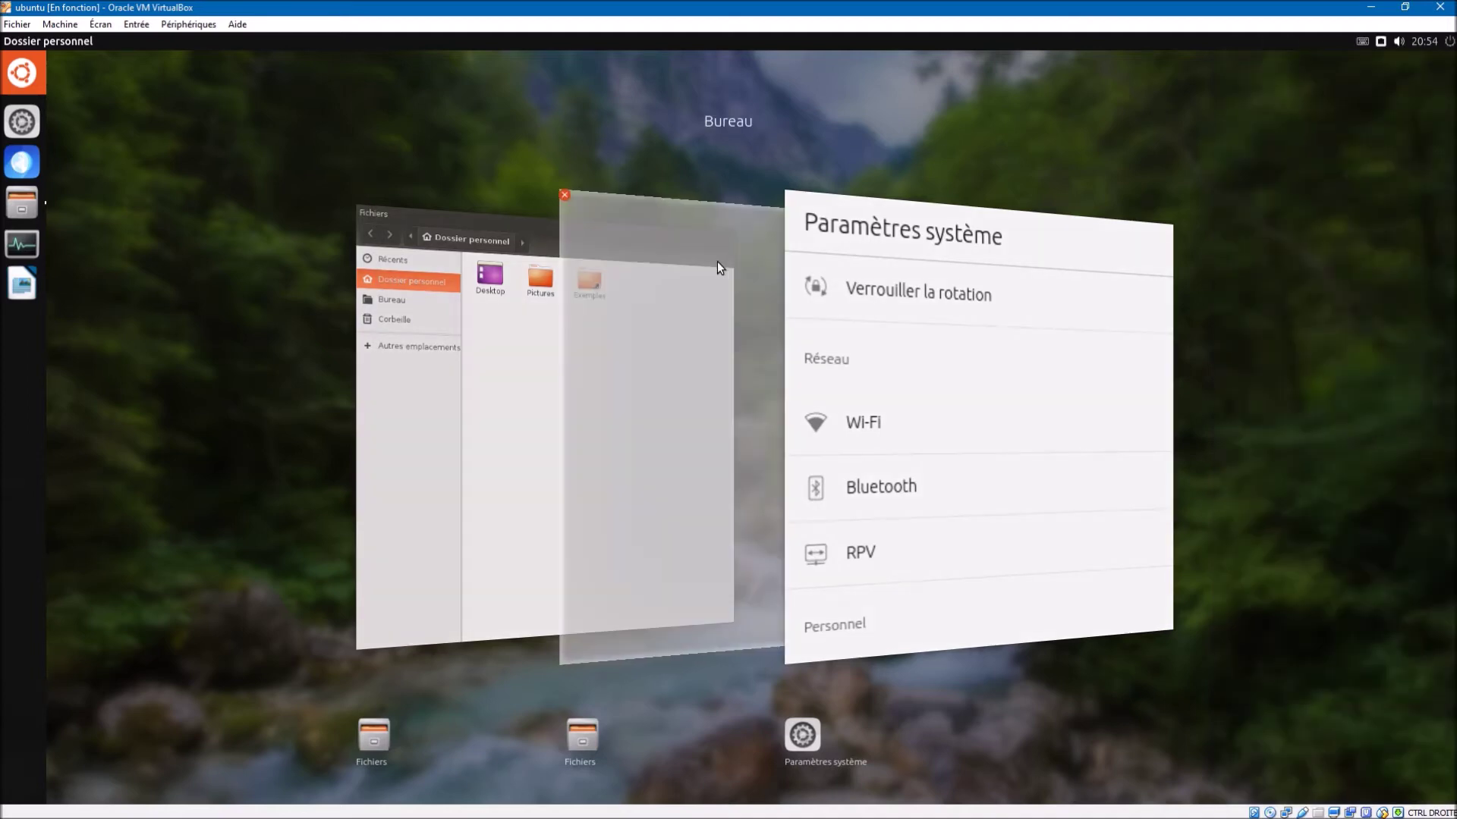
{"action": "left_click", "coordinate": [718, 263]}
{"action": "mouse_move", "coordinate": [4, 41]}
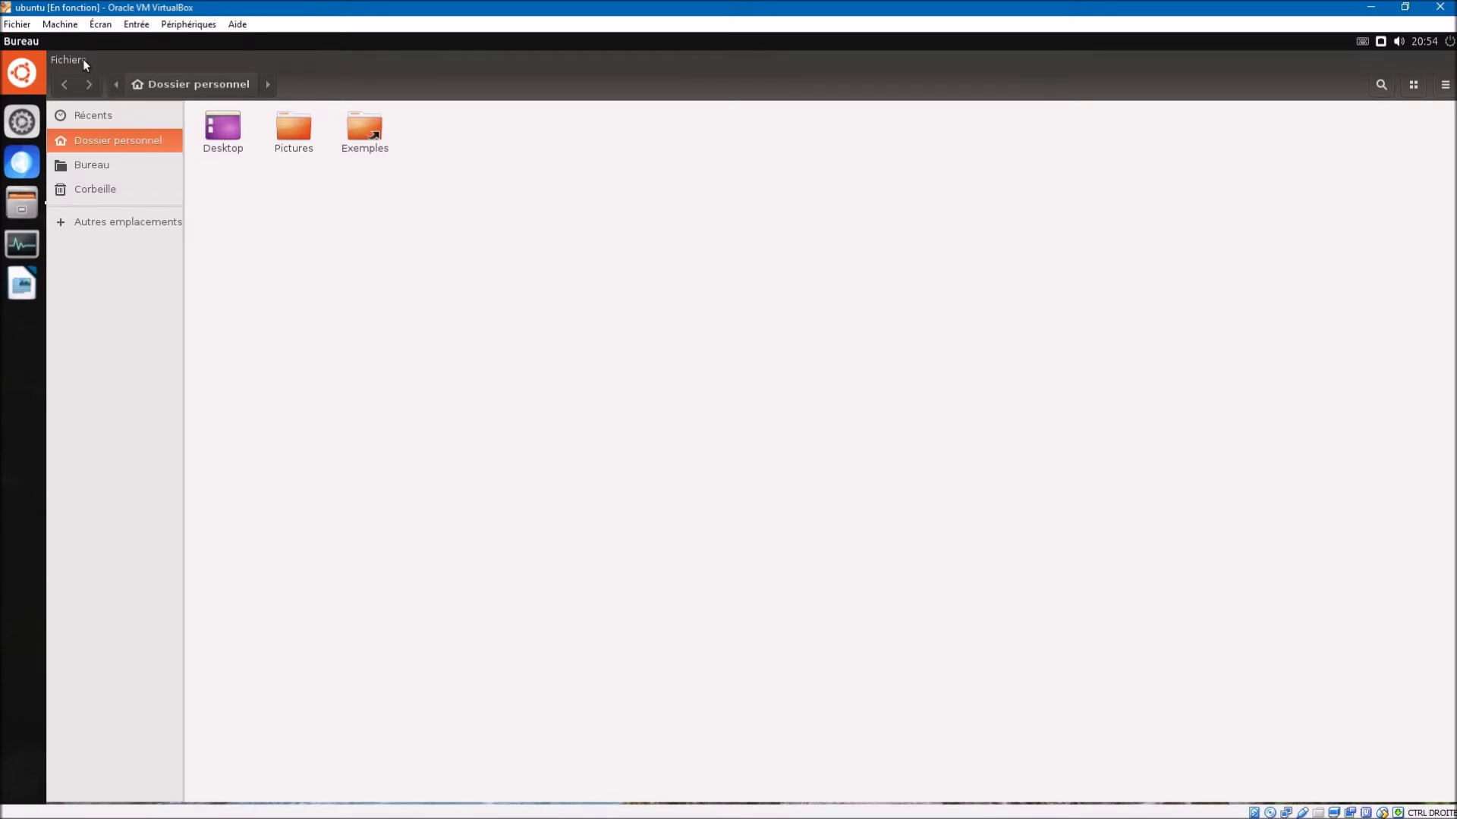
{"action": "mouse_move", "coordinate": [73, 42]}
{"action": "left_click", "coordinate": [6, 40]}
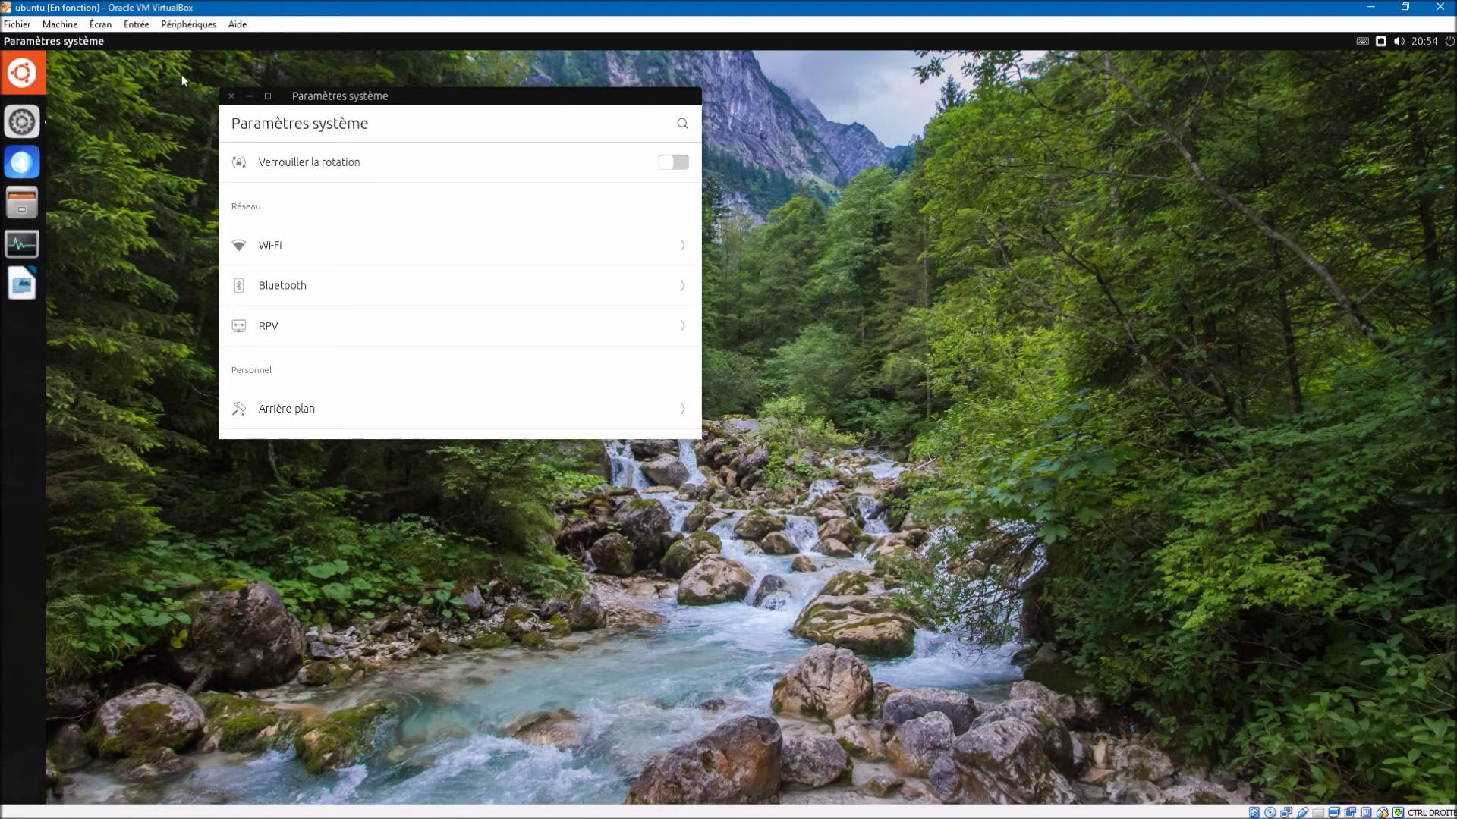
{"action": "left_click", "coordinate": [231, 97]}
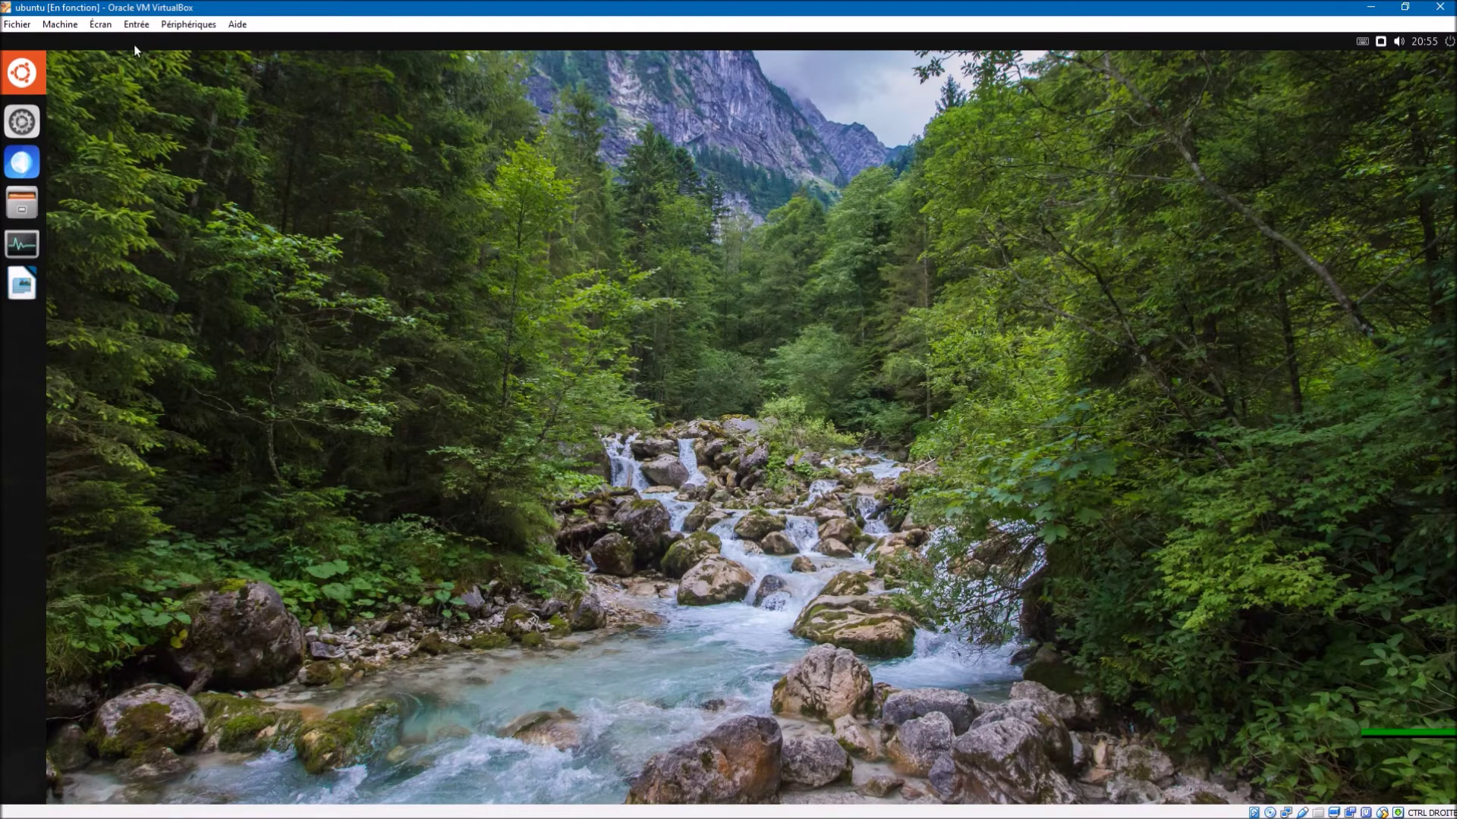
Step: Reopen the application drawer and look through the installed applications from A to X
{"action": "left_click", "coordinate": [32, 71]}
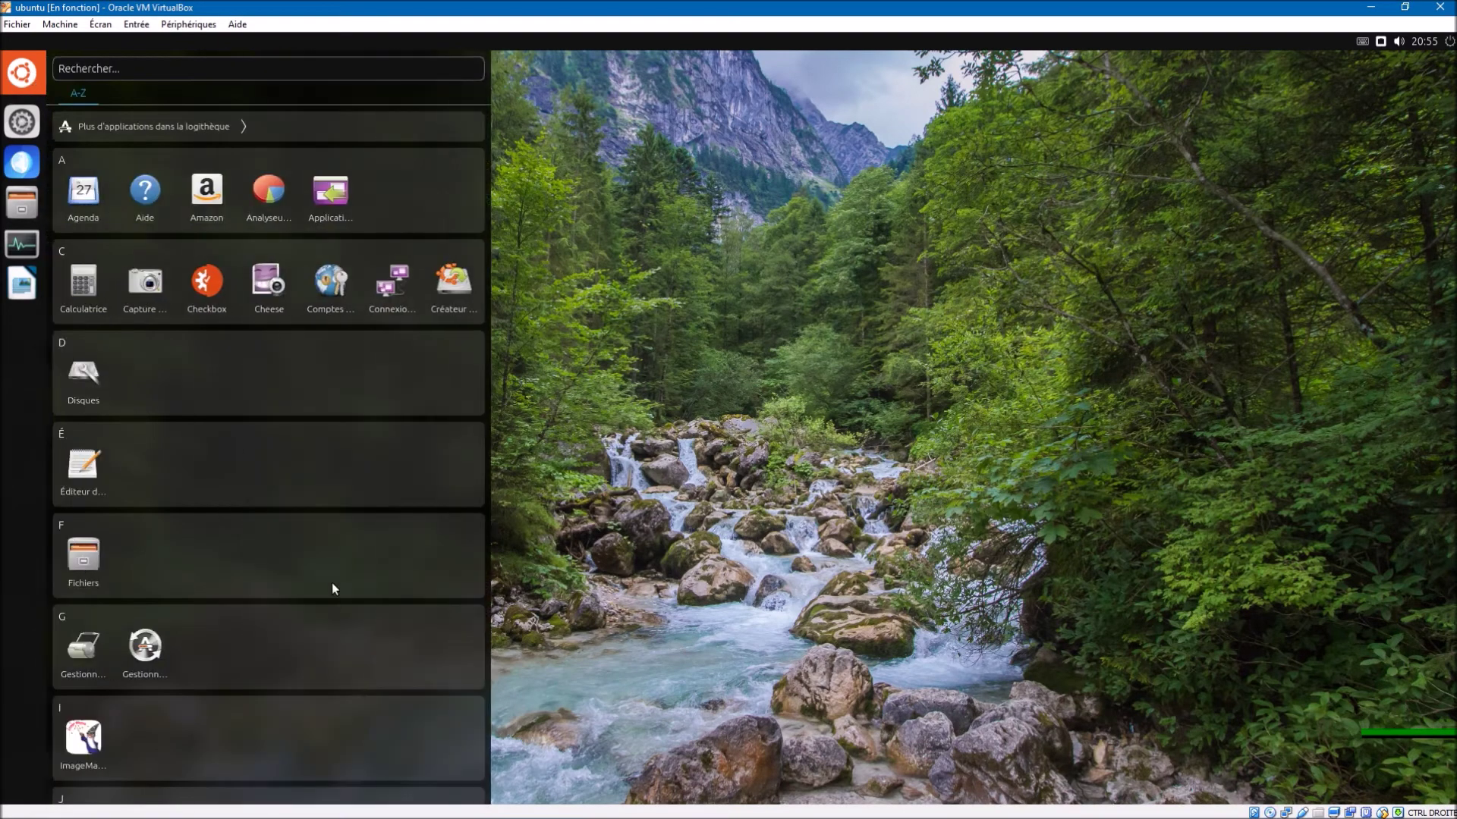
{"action": "scroll", "coordinate": [334, 589], "scroll_direction": "down", "scroll_amount": 3}
{"action": "scroll", "coordinate": [336, 591], "scroll_direction": "up", "scroll_amount": 4}
{"action": "scroll", "coordinate": [336, 591], "scroll_direction": "down", "scroll_amount": 1}
{"action": "scroll", "coordinate": [334, 586], "scroll_direction": "down", "scroll_amount": 10}
{"action": "scroll", "coordinate": [333, 591], "scroll_direction": "up", "scroll_amount": 5}
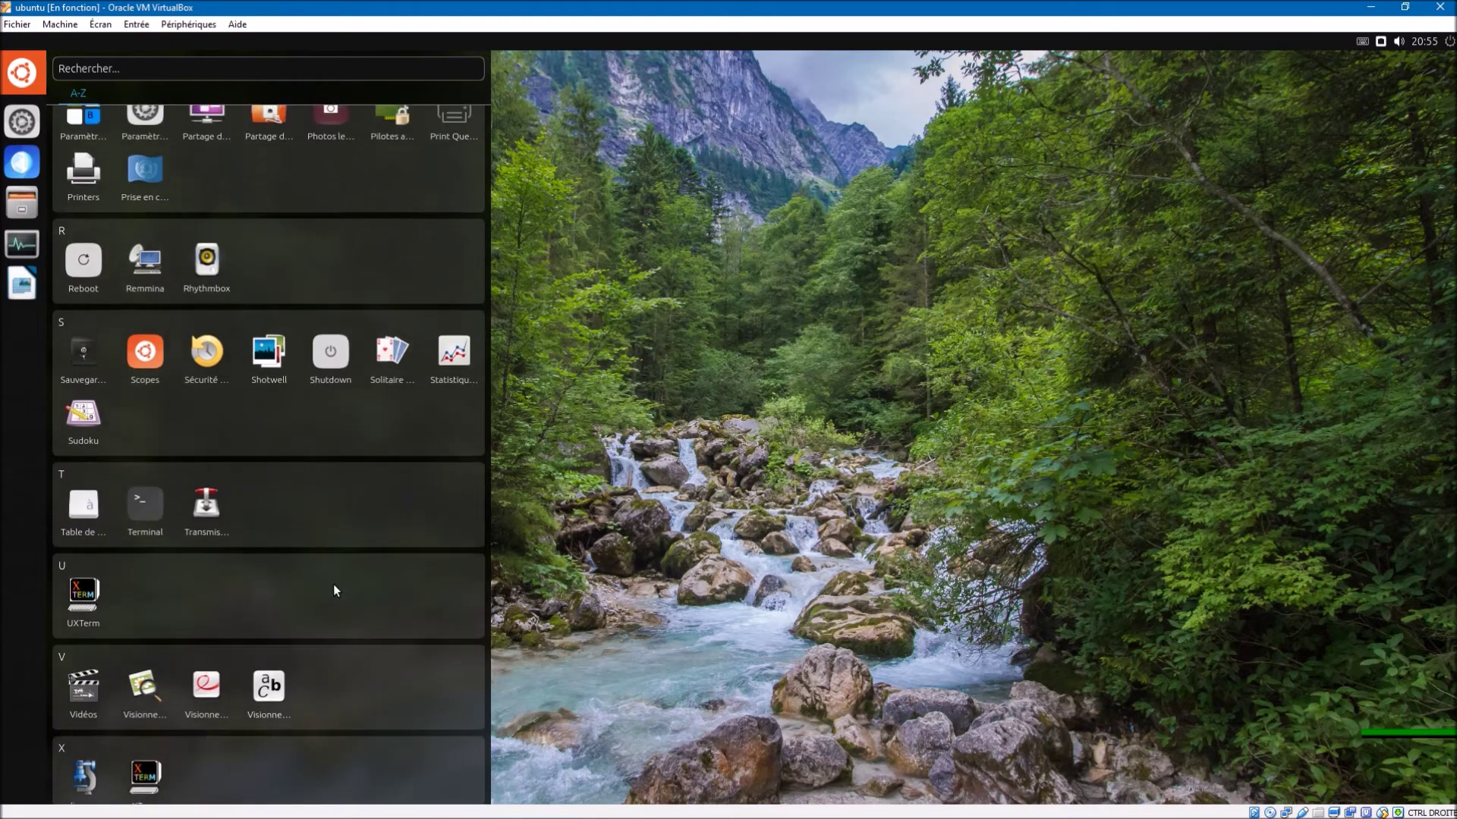
Step: Close the application drawer, reopen it to view the applications from O to U, and return to the desktop
{"action": "left_click", "coordinate": [12, 81]}
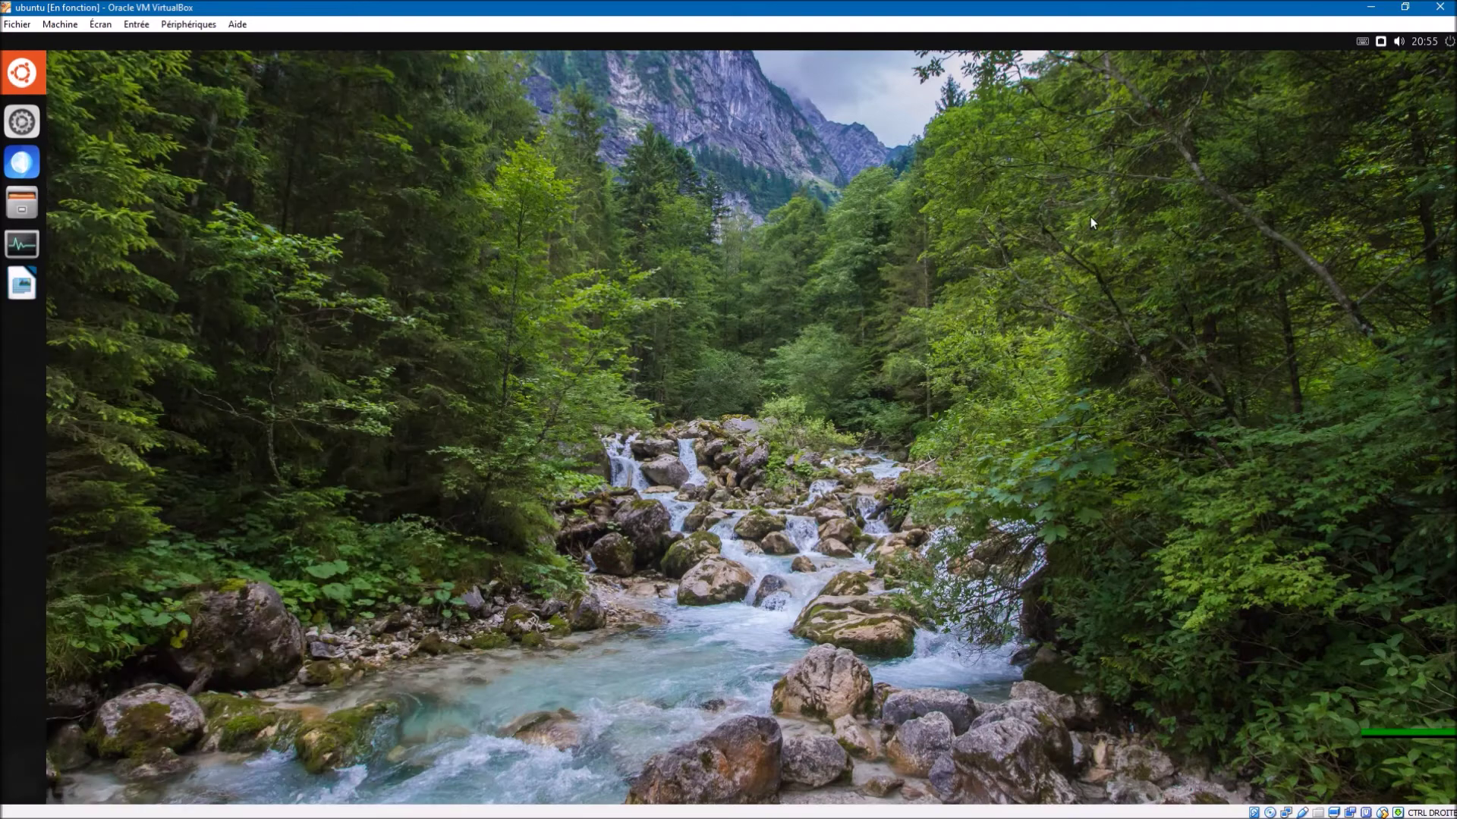
{"action": "left_click", "coordinate": [13, 70]}
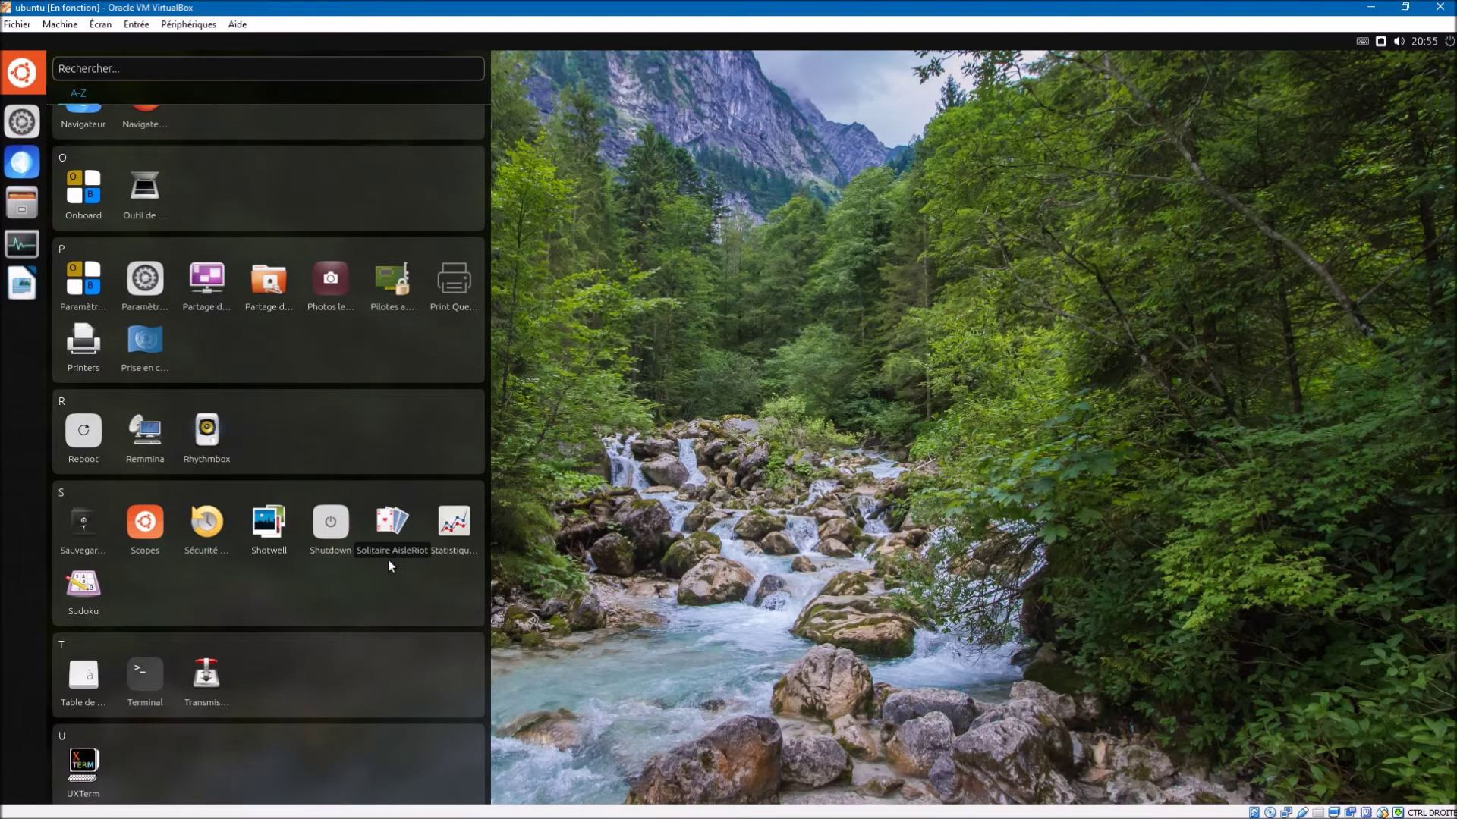
{"action": "left_click", "coordinate": [593, 491]}
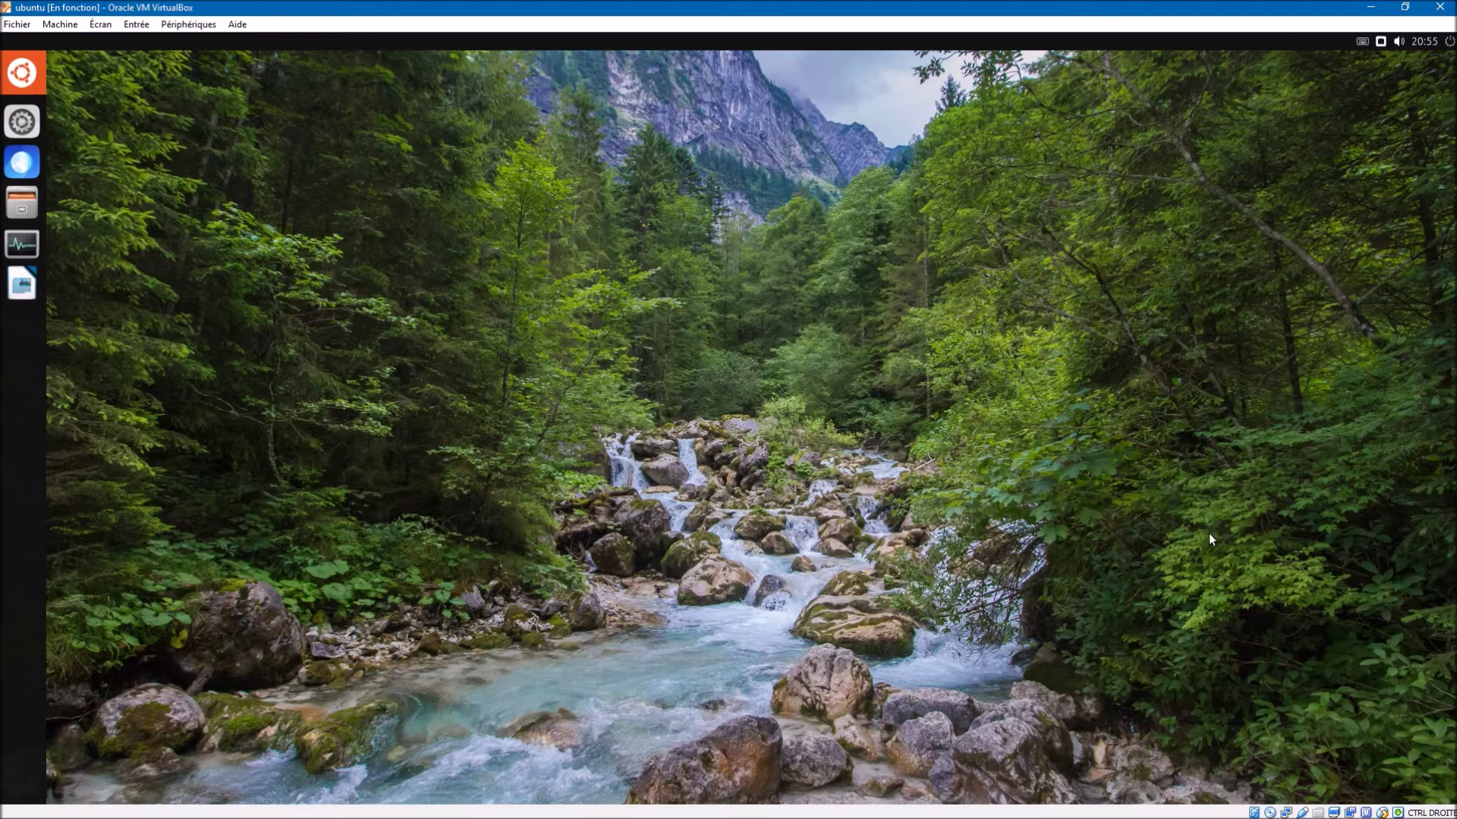
{"action": "key", "text": "super"}
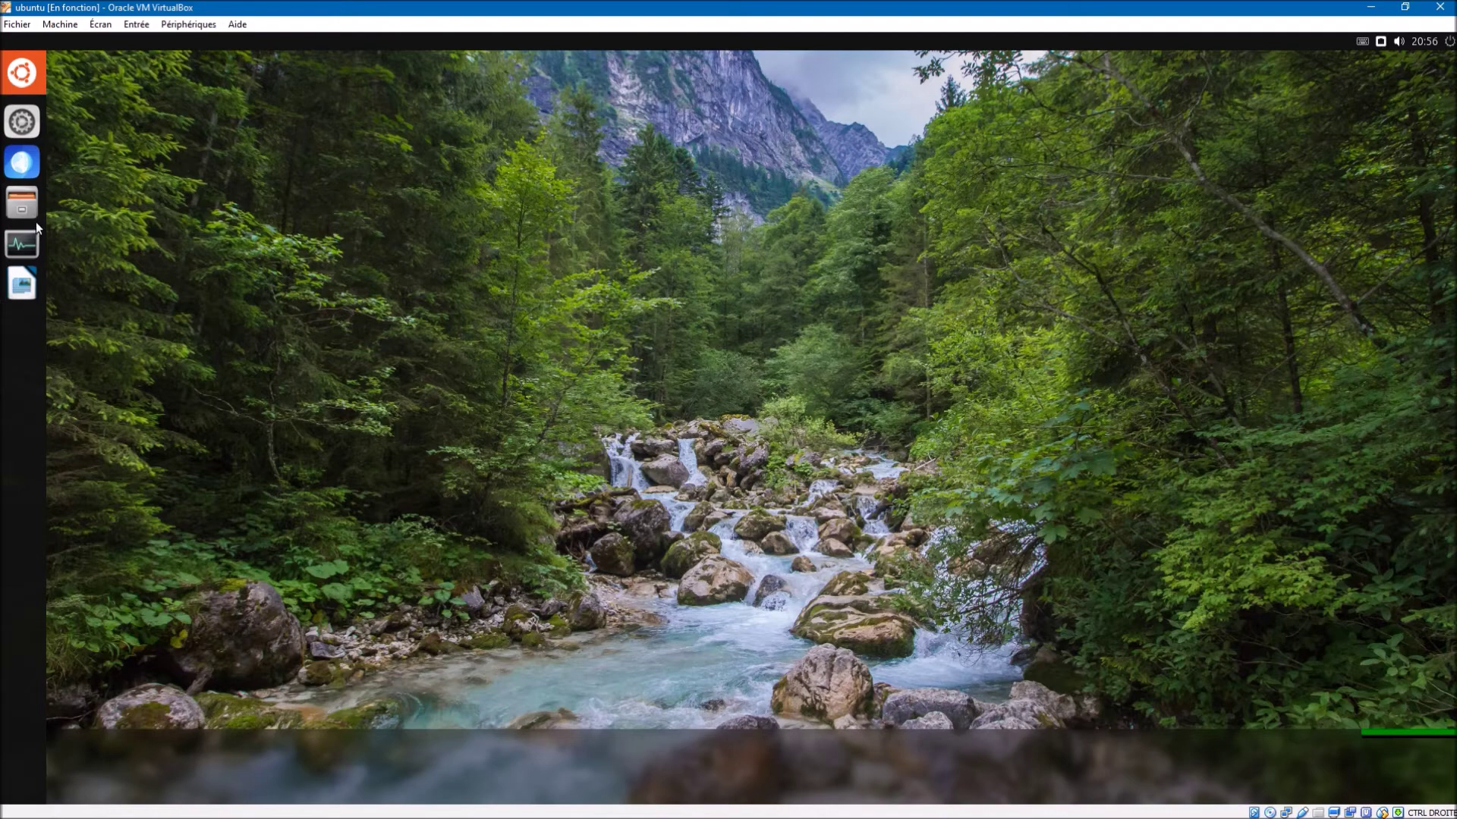
Step: Reopen the application drawer, go back to the start of the A-Z list and launch Fichiers
{"action": "left_click", "coordinate": [7, 67]}
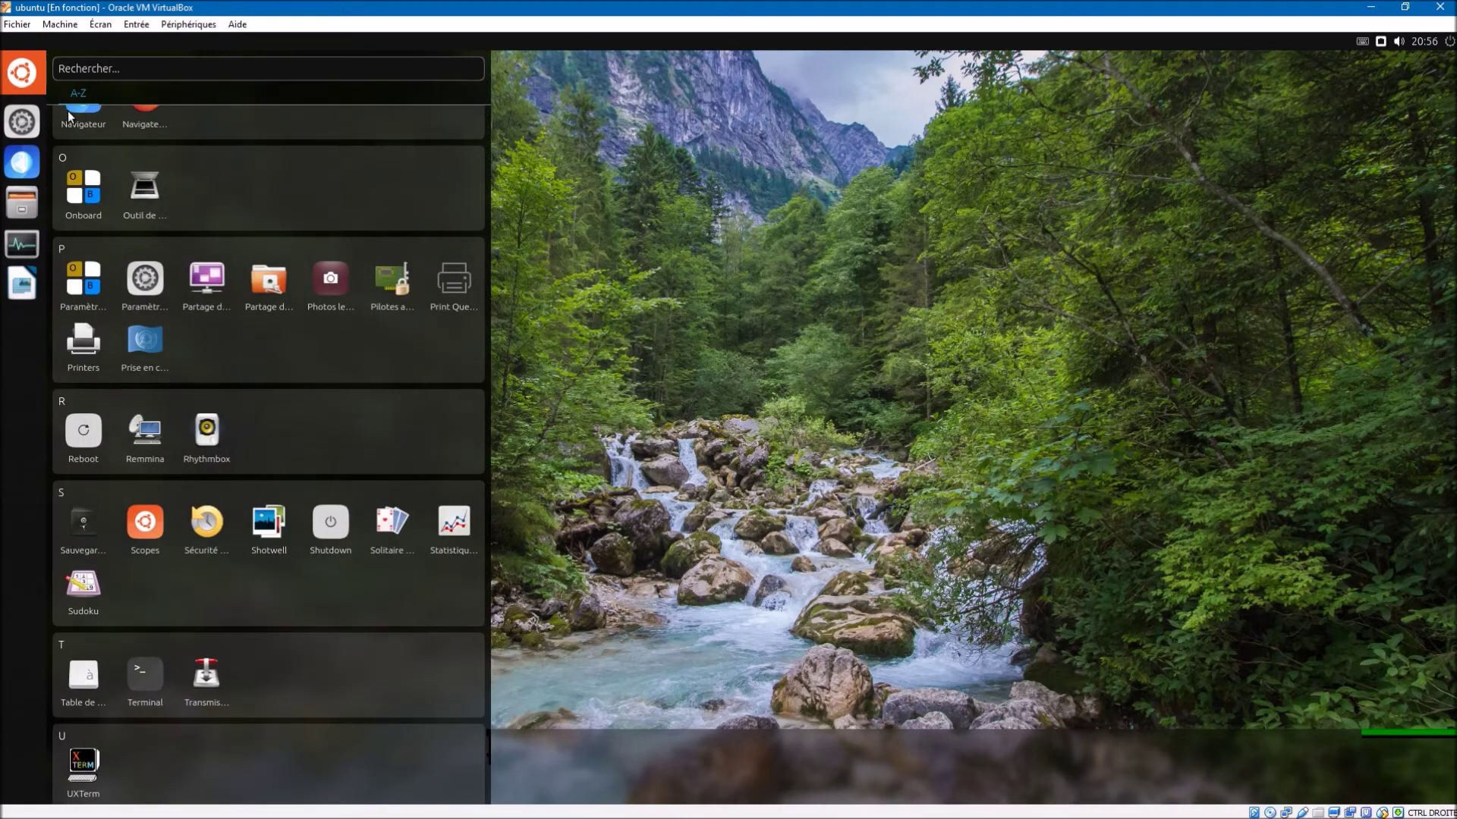
{"action": "scroll", "coordinate": [146, 261], "scroll_direction": "down", "scroll_amount": 3}
{"action": "scroll", "coordinate": [146, 263], "scroll_direction": "up", "scroll_amount": 8}
{"action": "scroll", "coordinate": [152, 284], "scroll_direction": "up", "scroll_amount": 12}
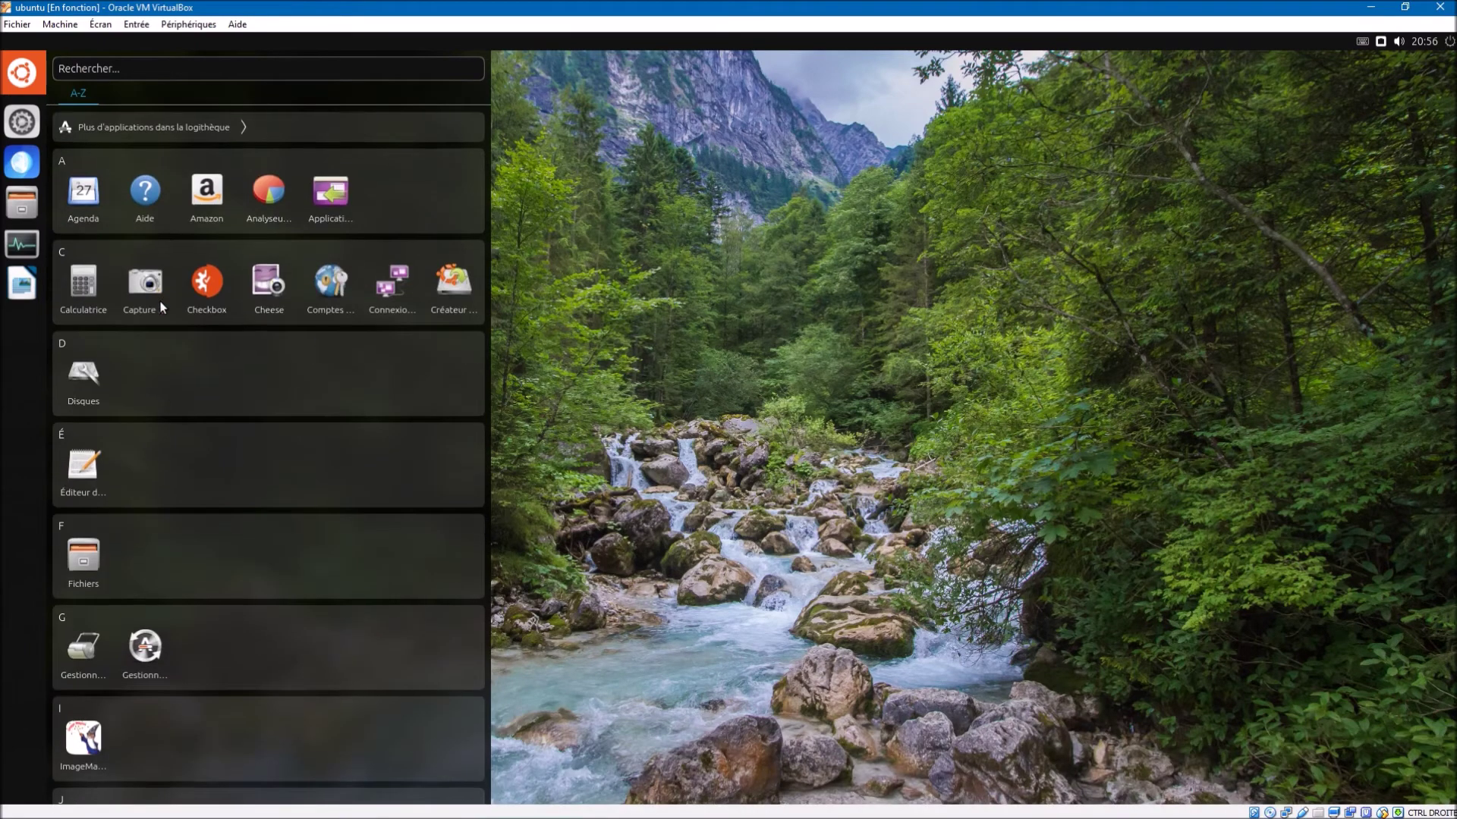
{"action": "right_click", "coordinate": [802, 809]}
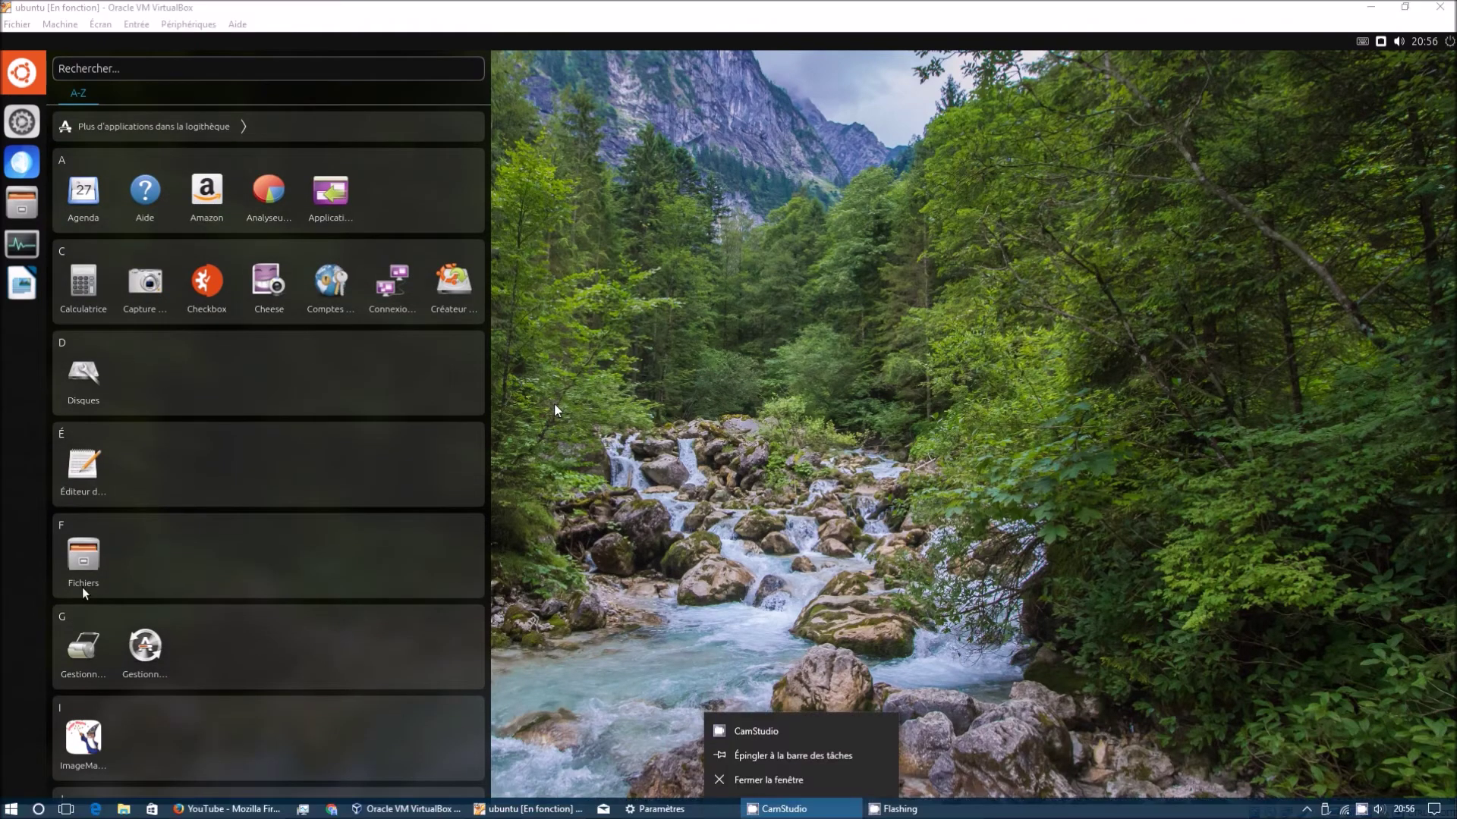
{"action": "left_click", "coordinate": [89, 546]}
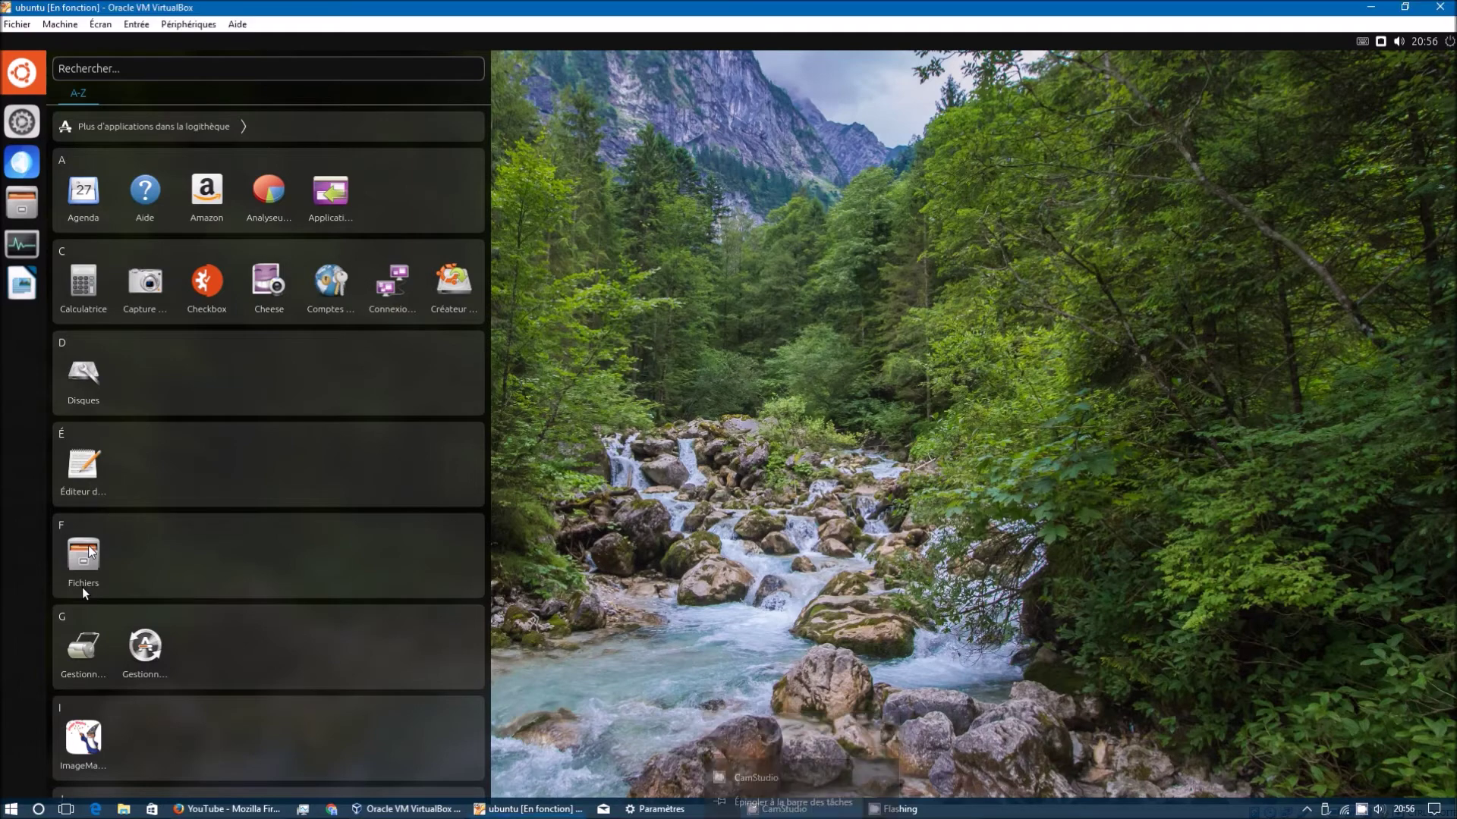
{"action": "left_click", "coordinate": [81, 575]}
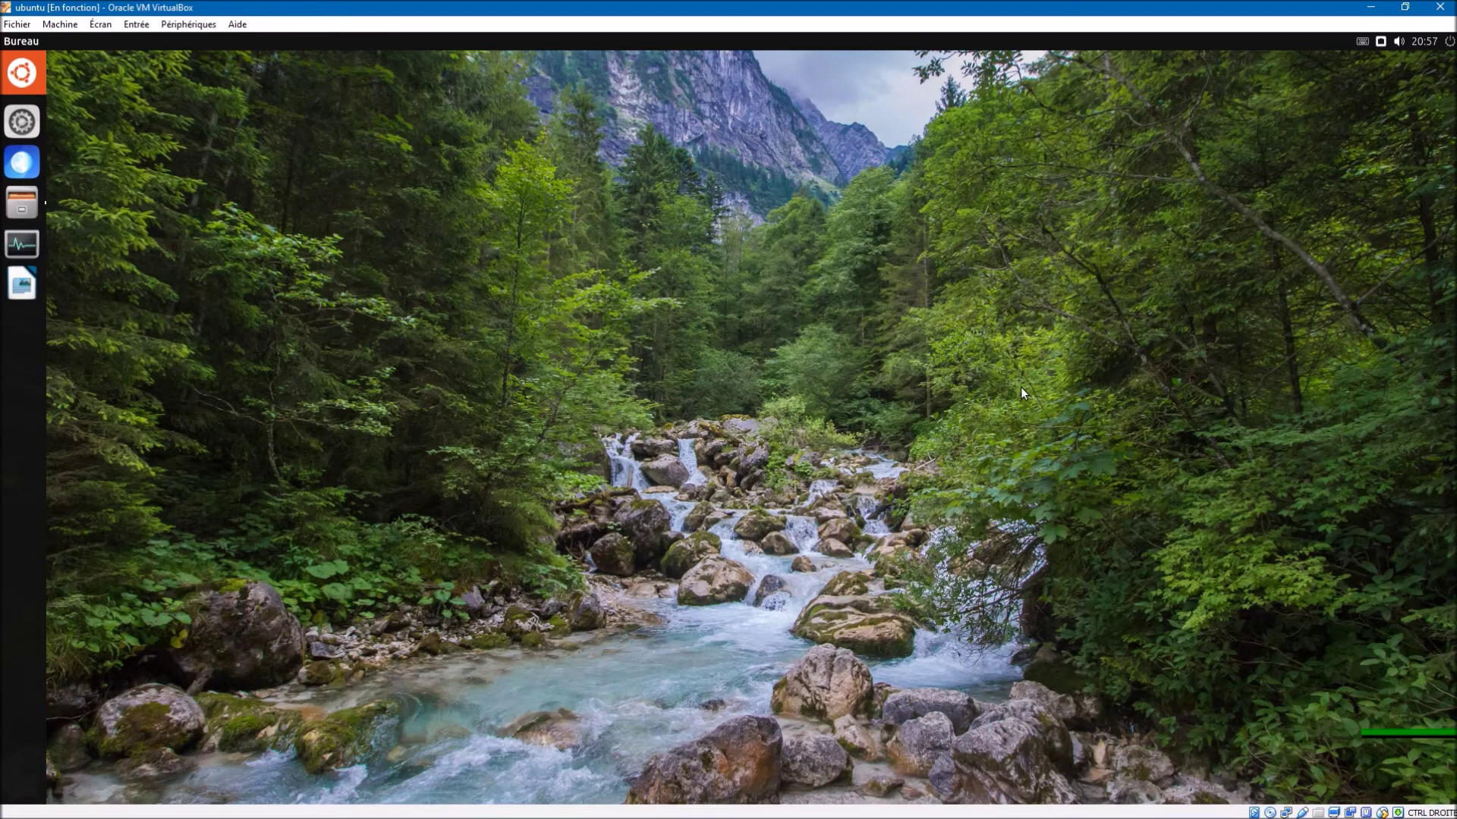
Step: Lock the Ubuntu session, and close the virtual machine with the Éteindre la machine option
{"action": "key", "text": "ctrl+alt+l"}
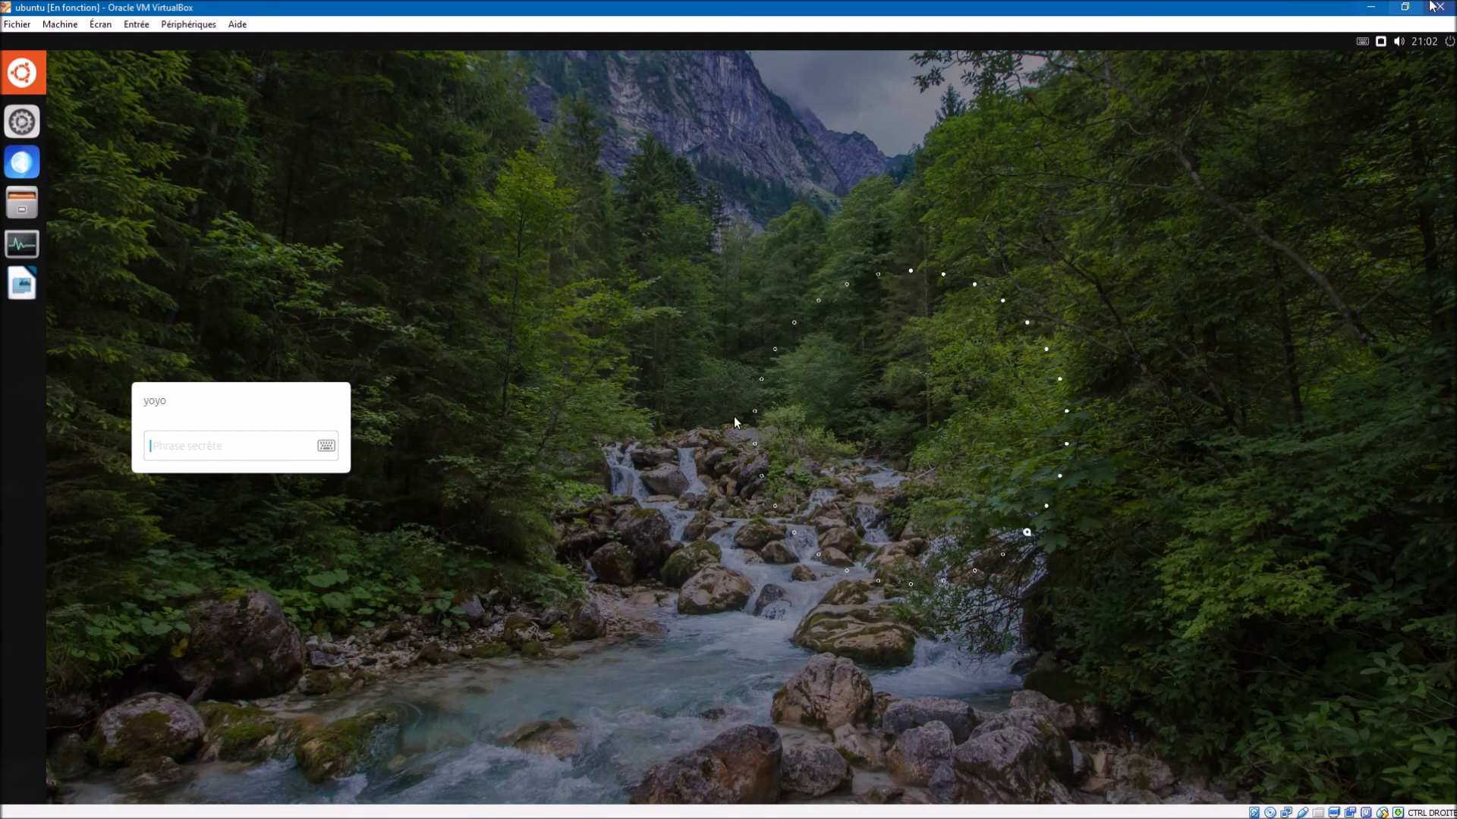
{"action": "left_click", "coordinate": [1440, 7]}
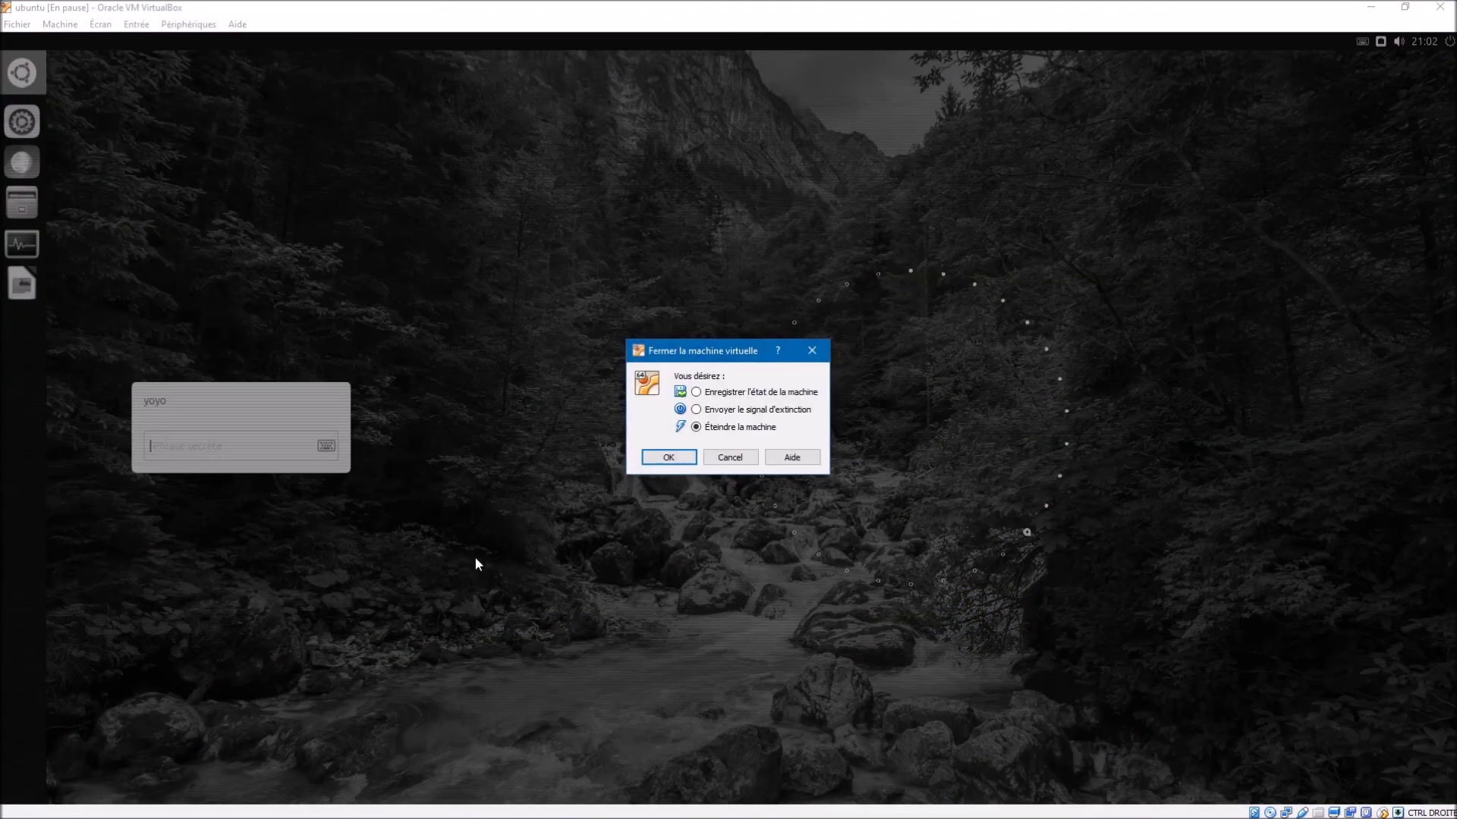
{"action": "left_click", "coordinate": [667, 458]}
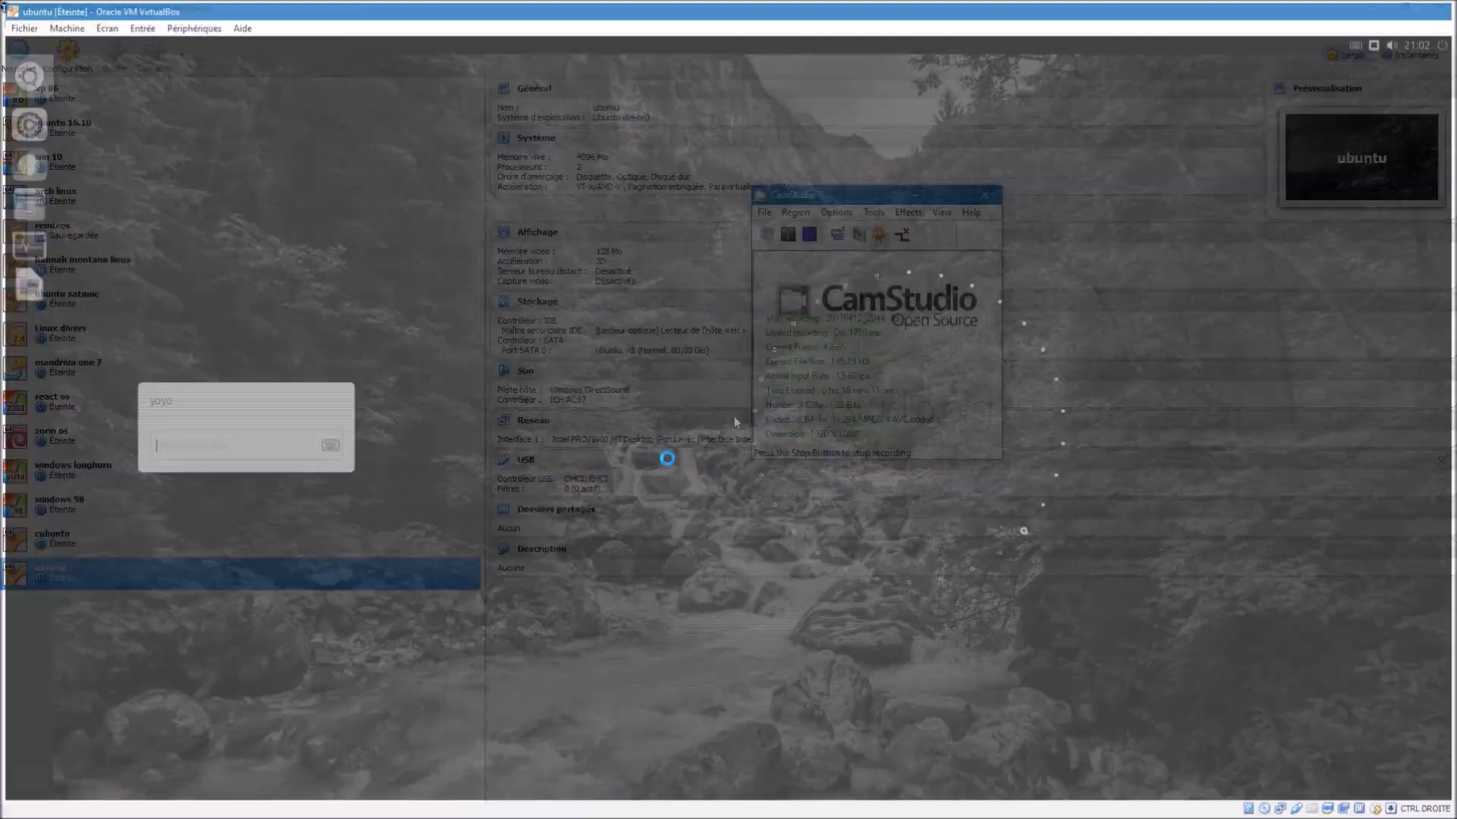